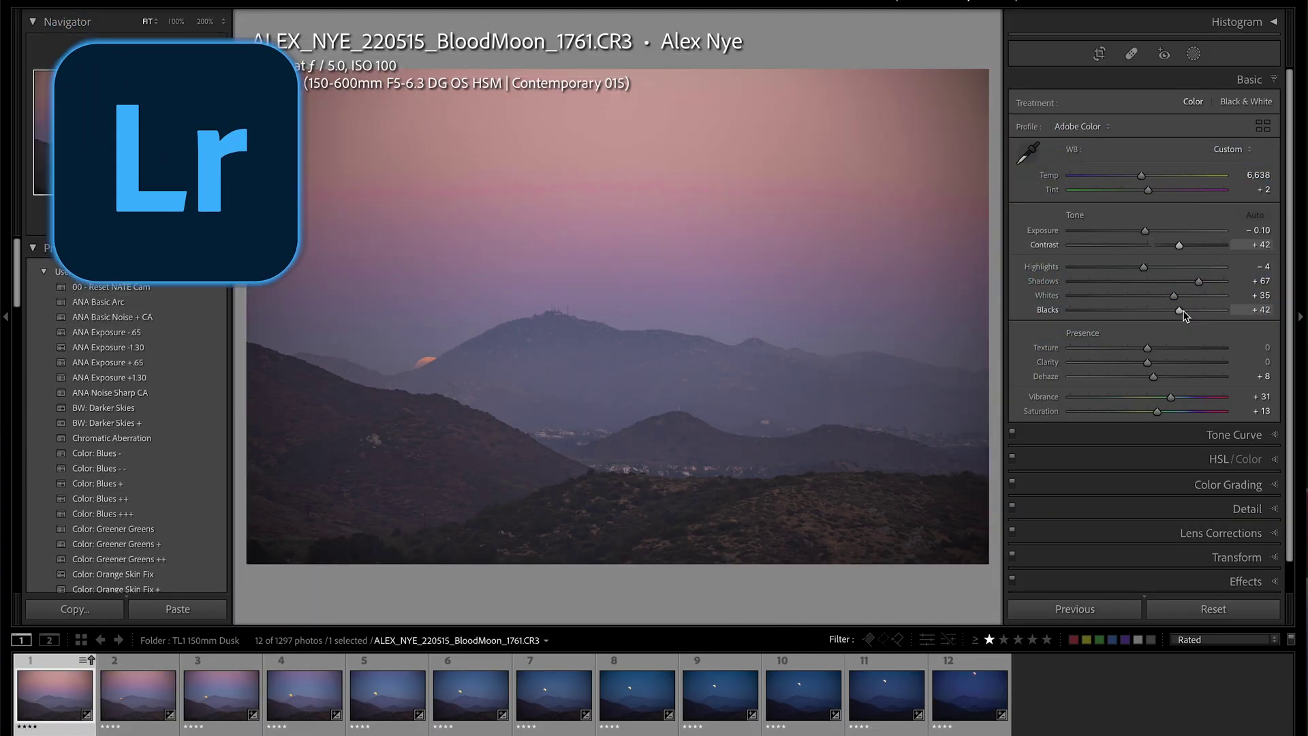
Edit the first dusk photo with Exposure +0.45, Contrast +90, Clarity +40, Vibrance +61 and Blacks +83, lowering Highlights and slightly cooling Temp.
drag(1145, 230, 1154, 231)
drag(1179, 245, 1216, 245)
drag(1144, 267, 1109, 267)
drag(1147, 363, 1177, 362)
drag(1171, 397, 1193, 397)
drag(1179, 310, 1212, 310)
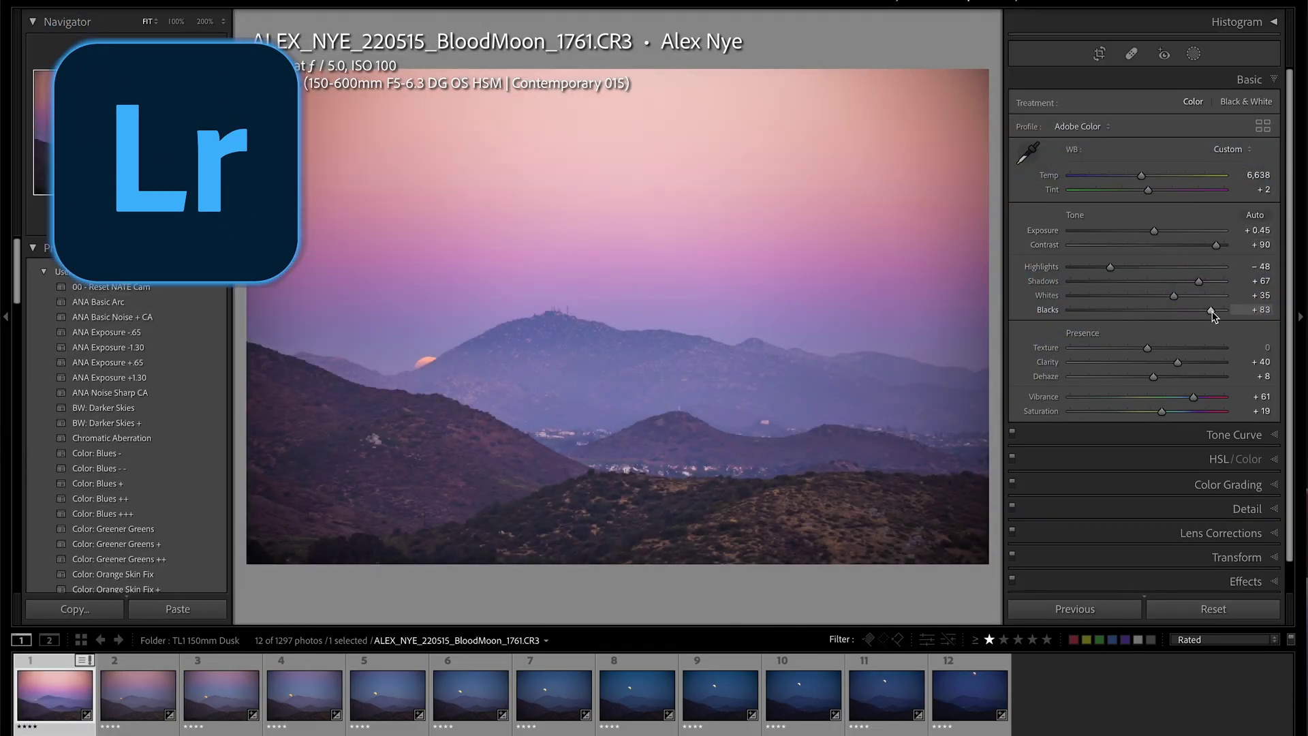
drag(1109, 267, 1093, 267)
drag(1141, 176, 1138, 178)
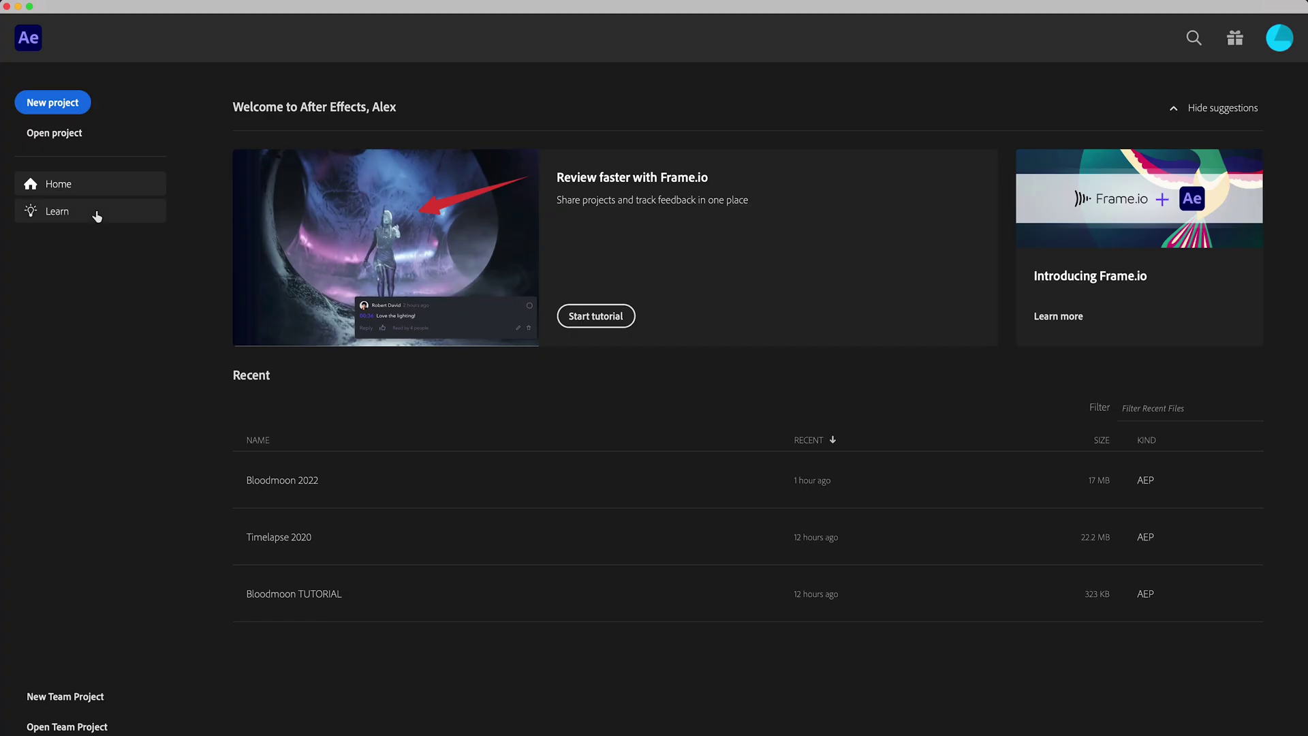
Switch to After Effects, create a new project and browse the OD 2TB SSD's 220515 Blood Moon folder for footage to import.
click(74, 103)
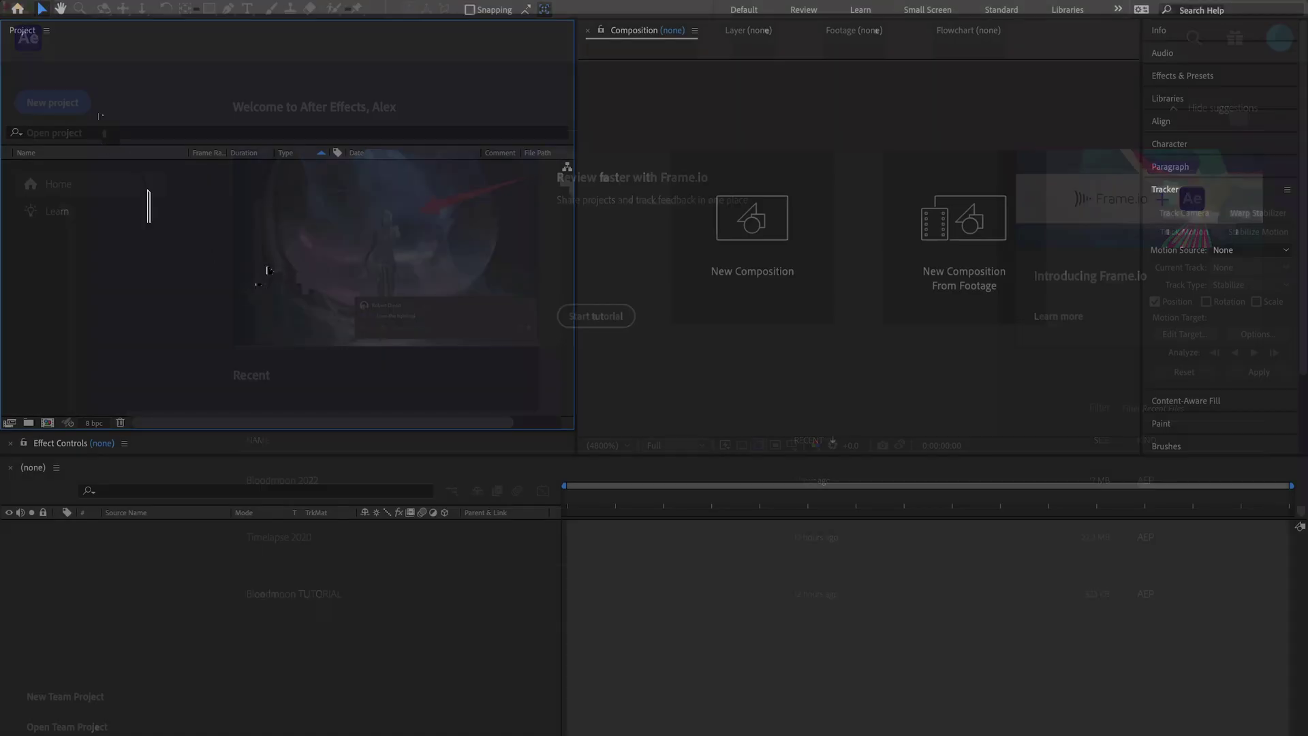
double_click(261, 308)
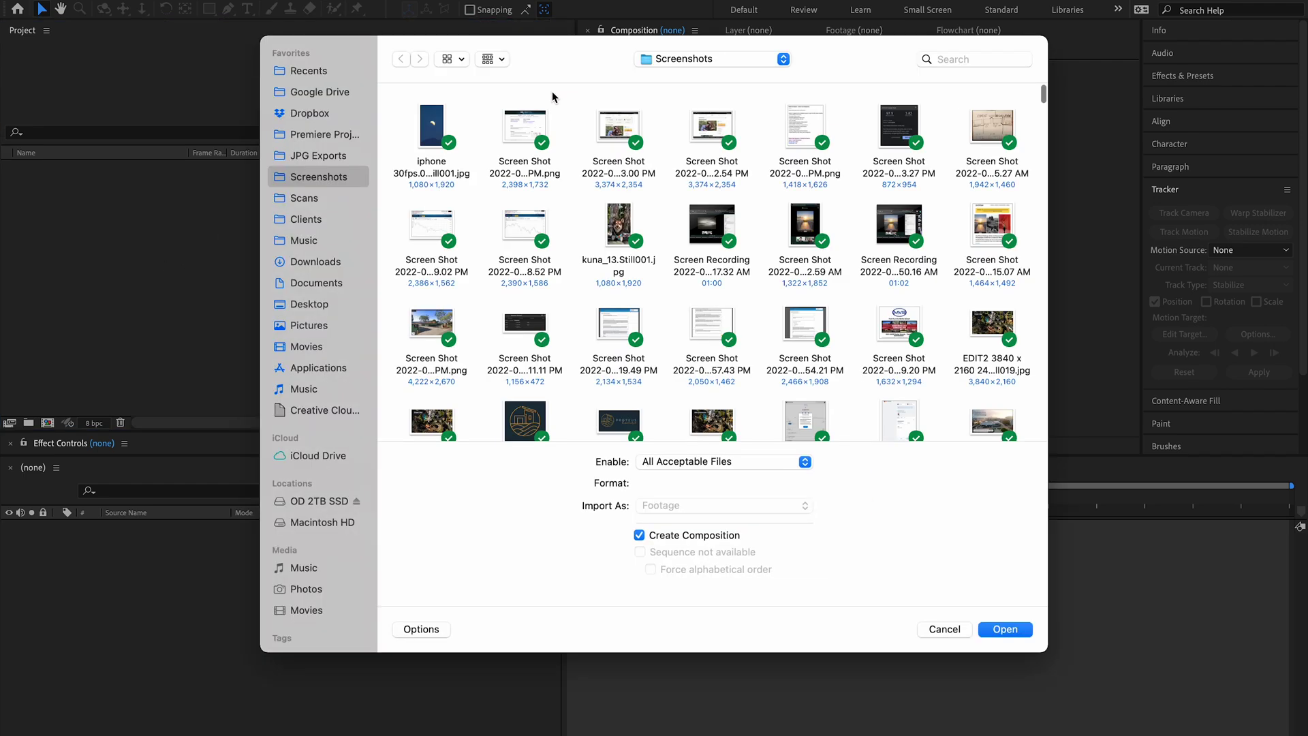
click(315, 499)
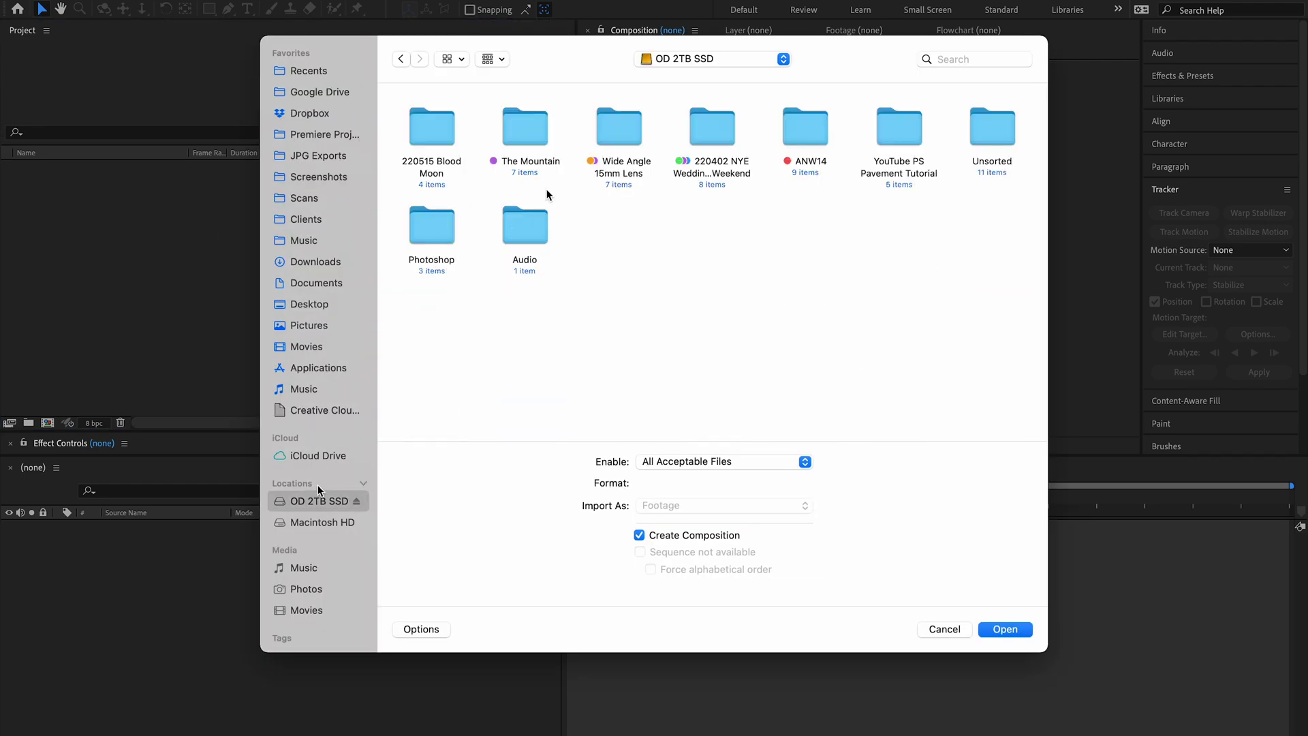
double_click(439, 136)
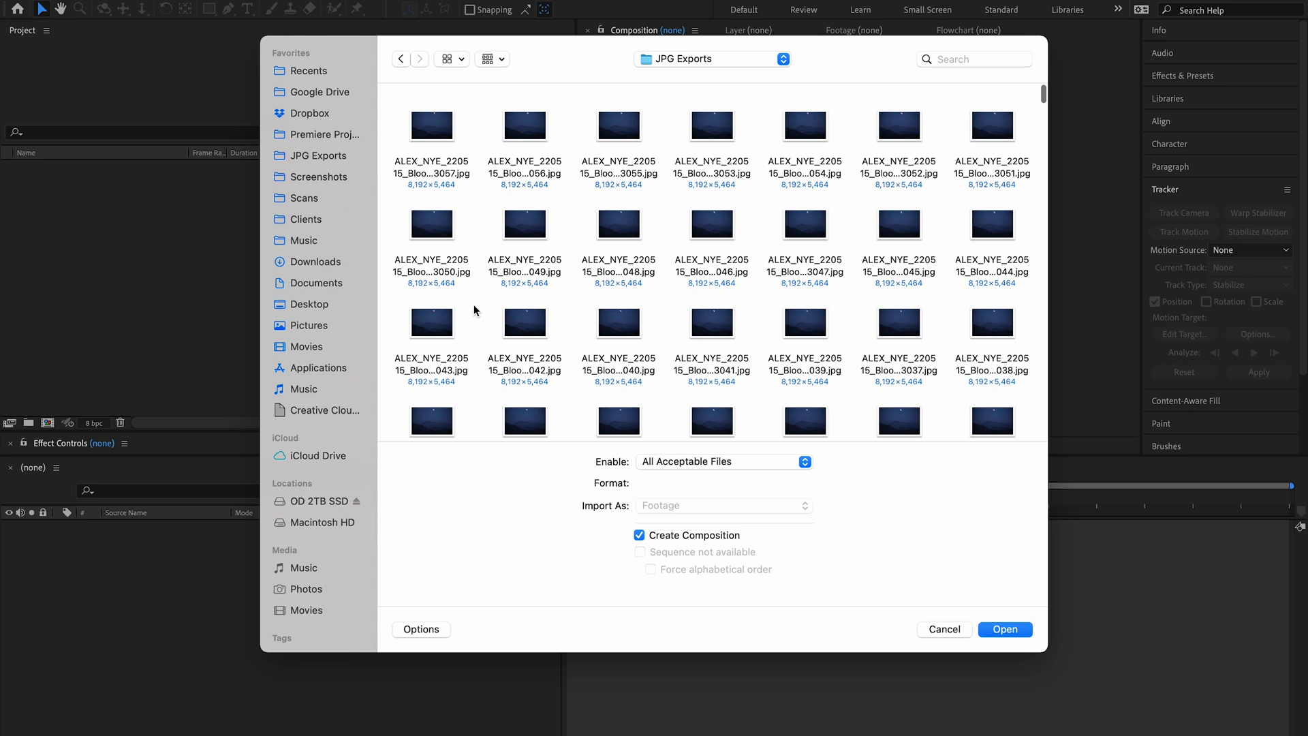
Sort the JPG Exports by name and import them as an ImporterJPEG Sequence with a composition, starting from frame 1761.
right_click(475, 204)
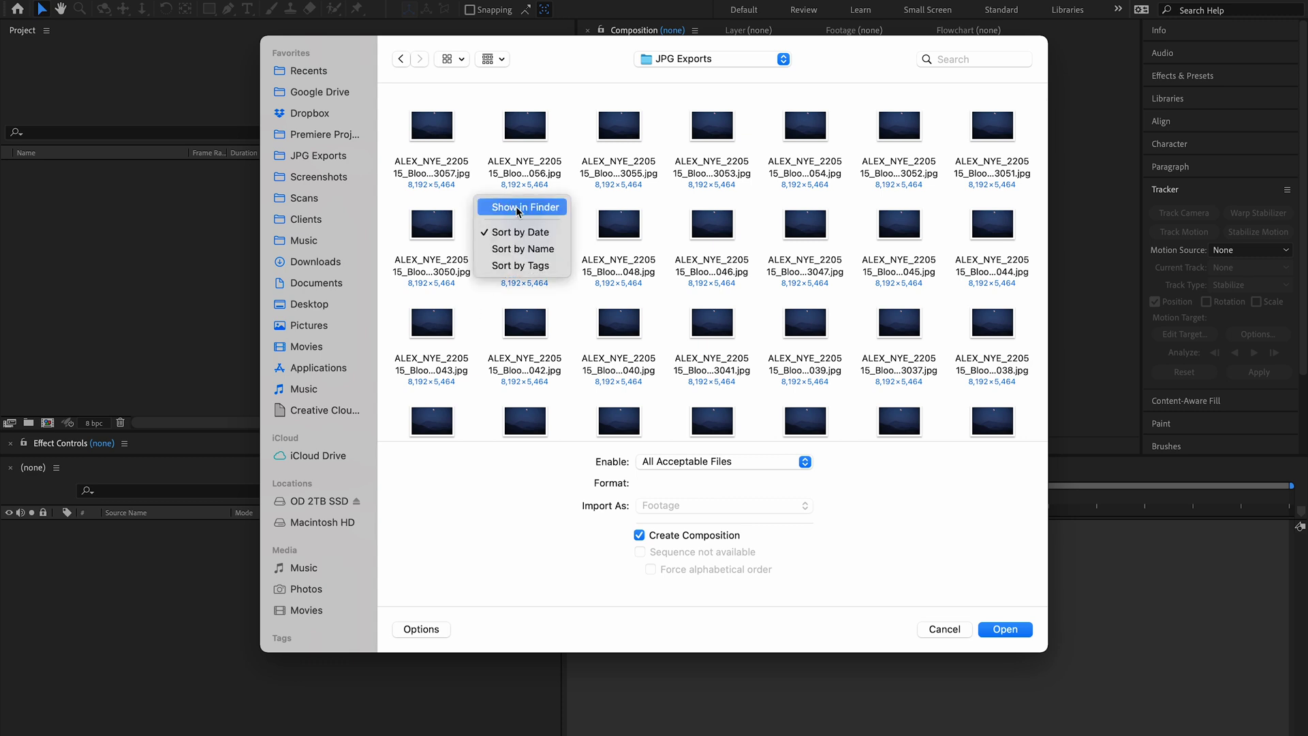
click(529, 249)
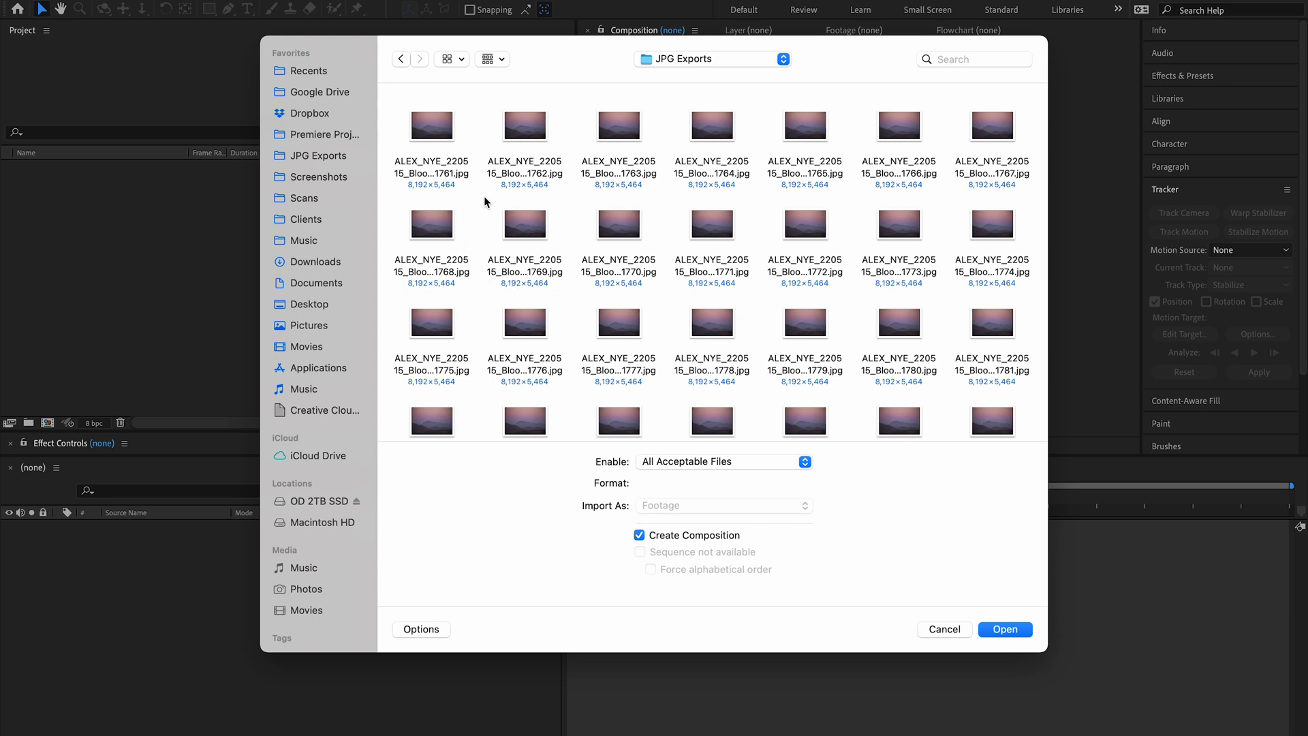
click(433, 124)
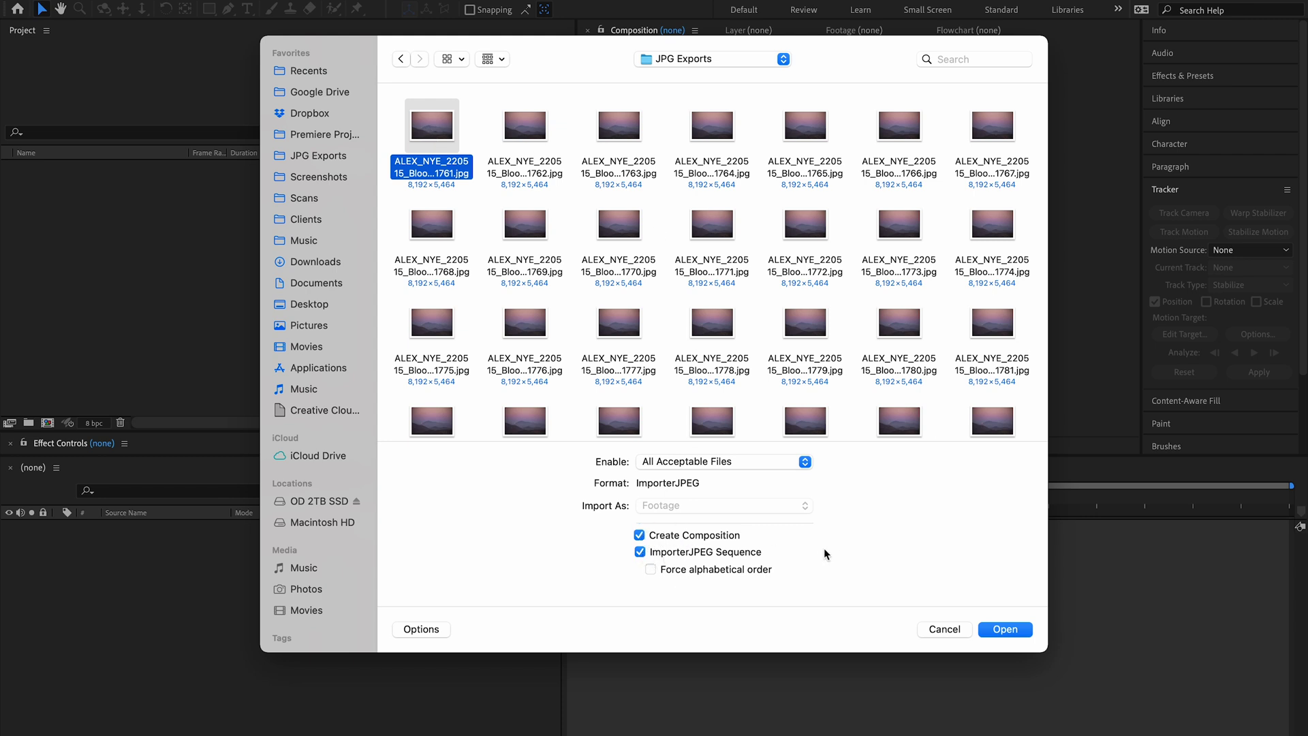
click(1004, 628)
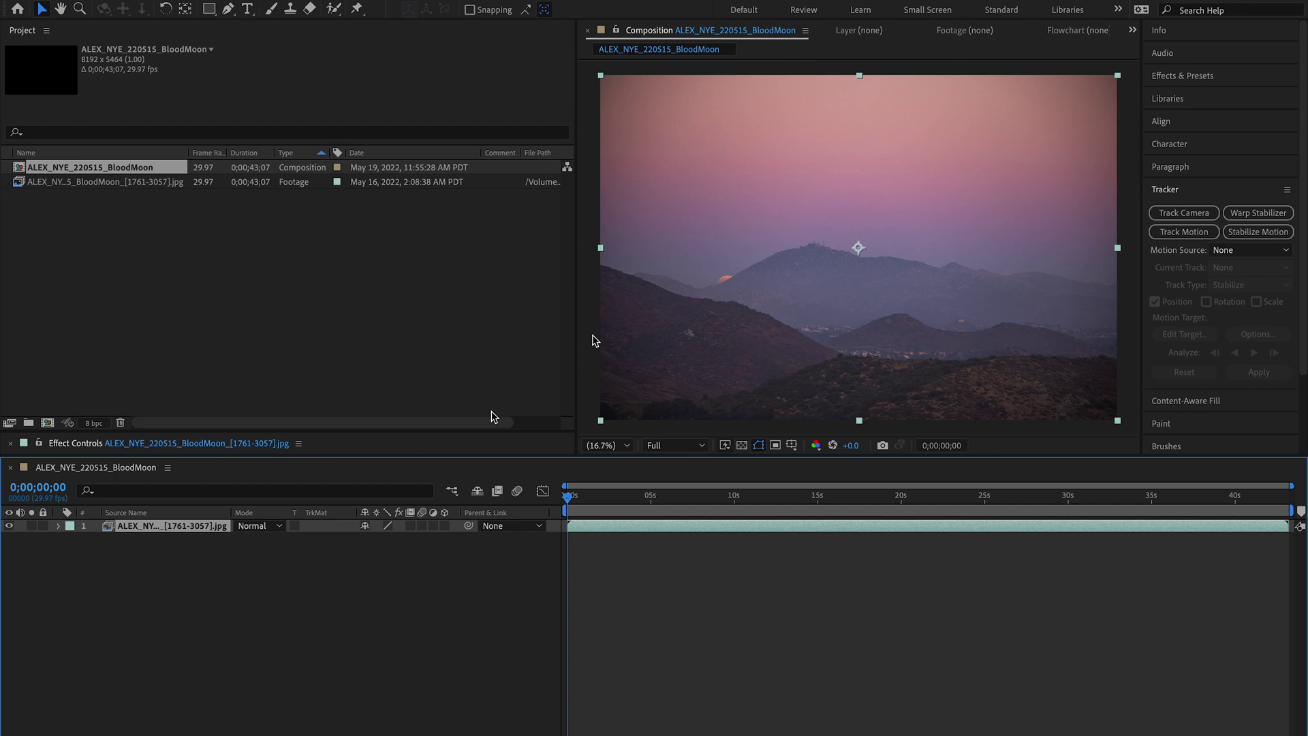
Enable time remapping on the image sequence layer and move its last keyframe to about 10 seconds.
drag(745, 499, 775, 488)
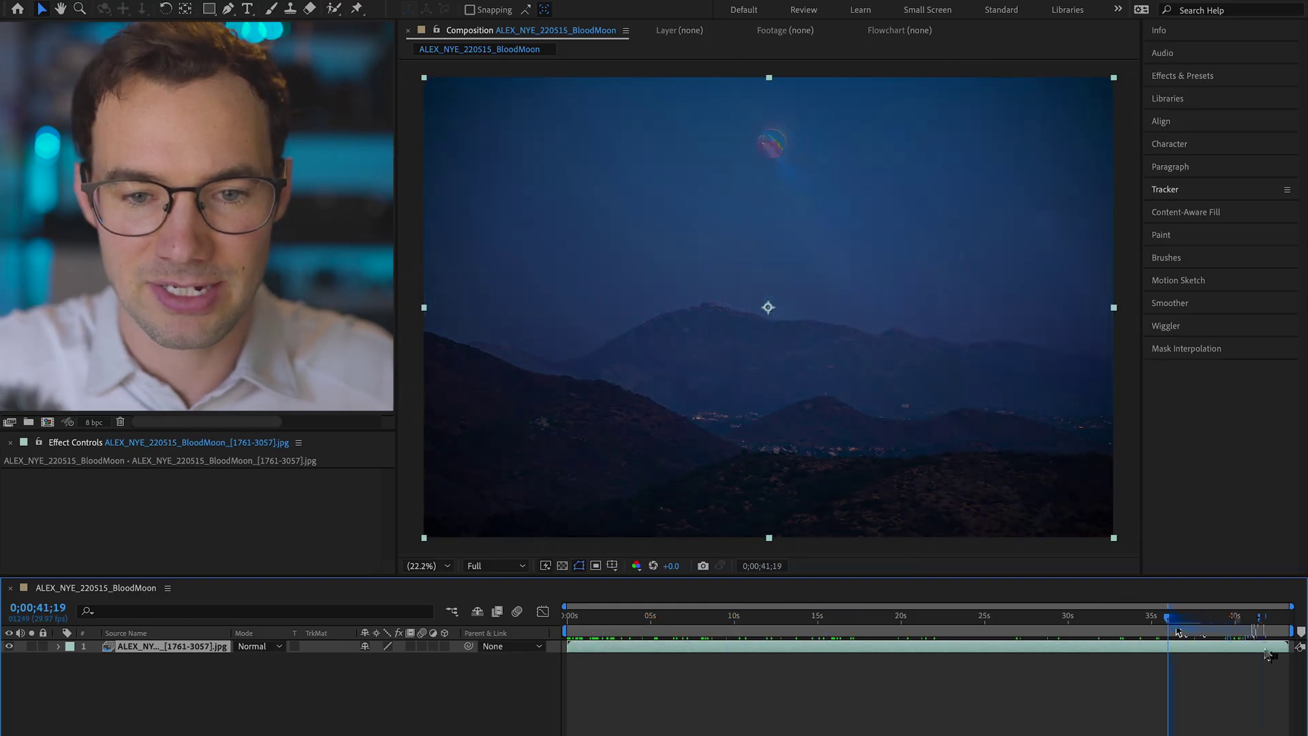
click(763, 617)
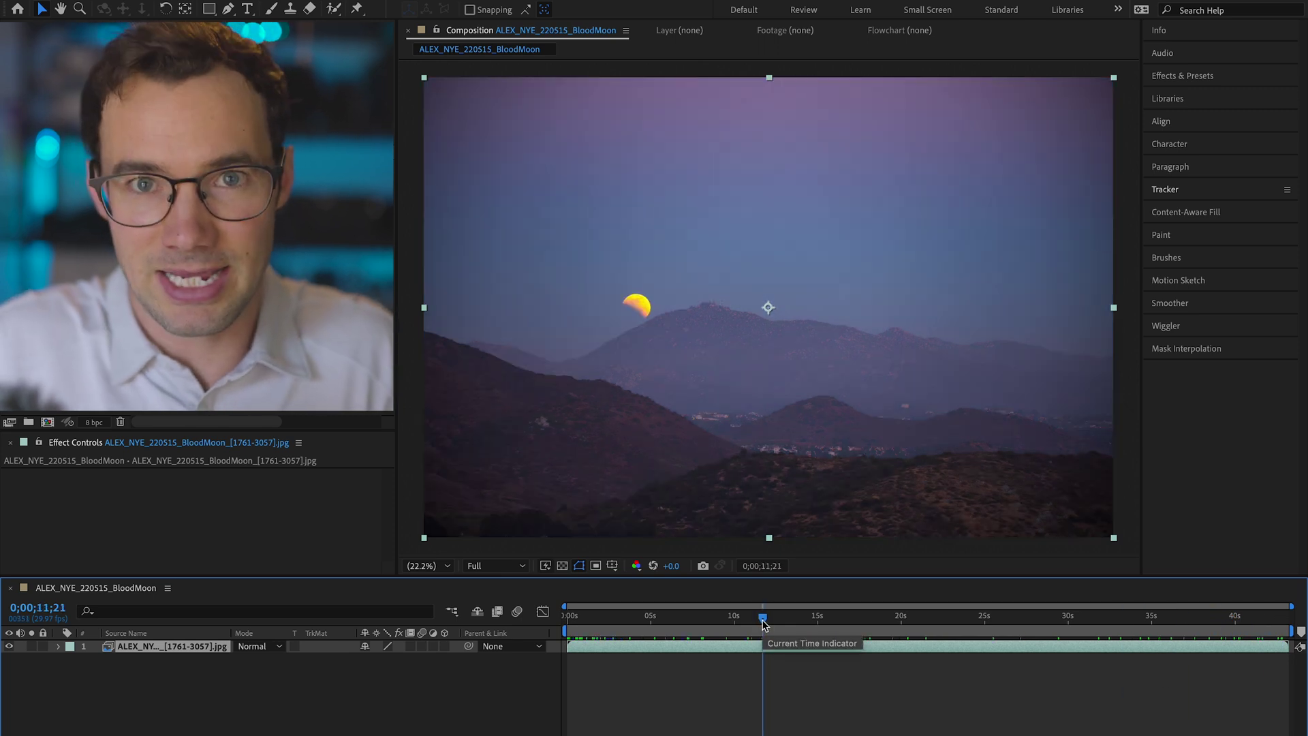
right_click(177, 646)
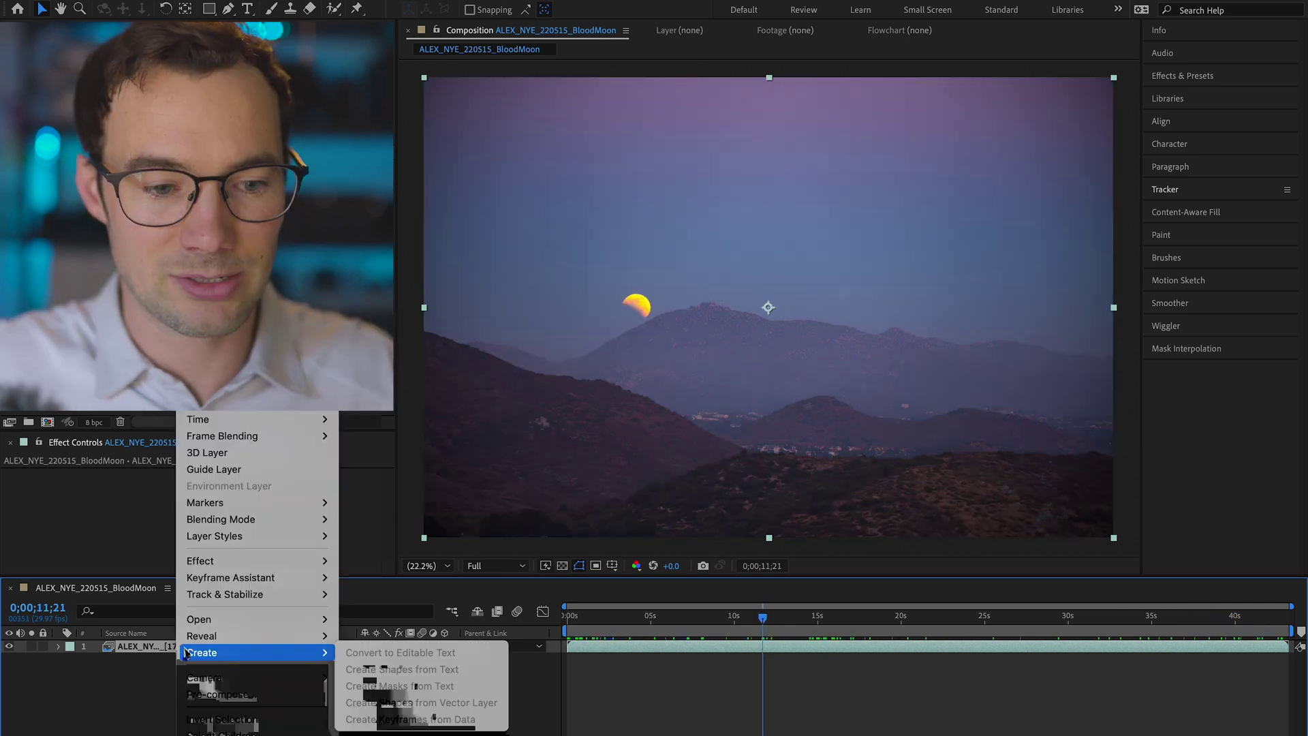
mouse_move(272, 419)
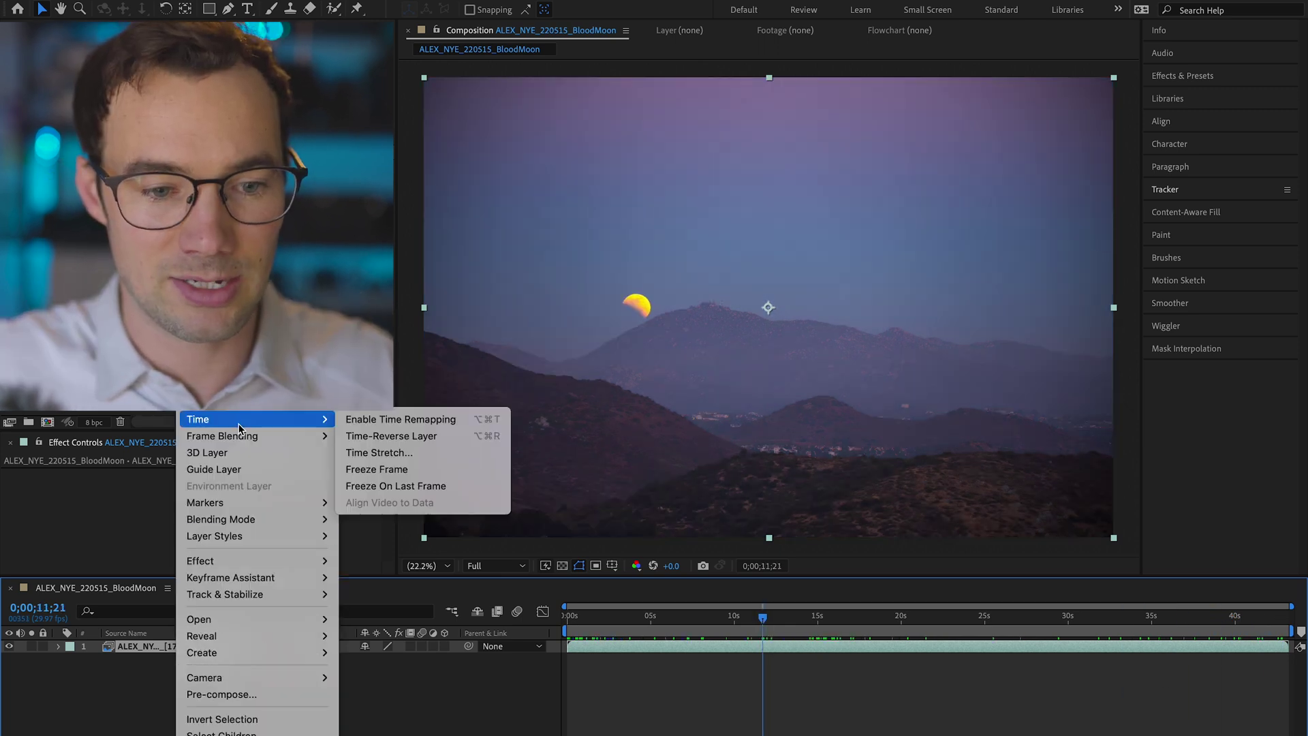
click(368, 419)
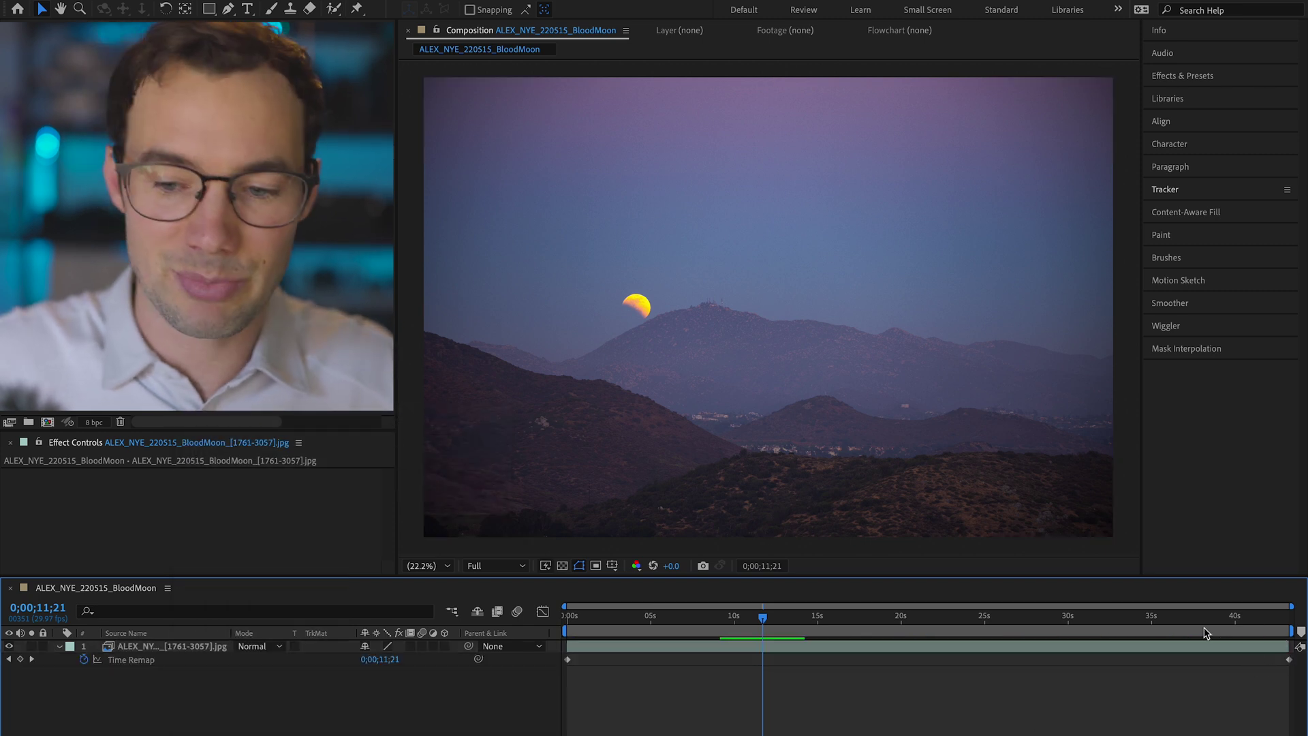
drag(1290, 665, 770, 659)
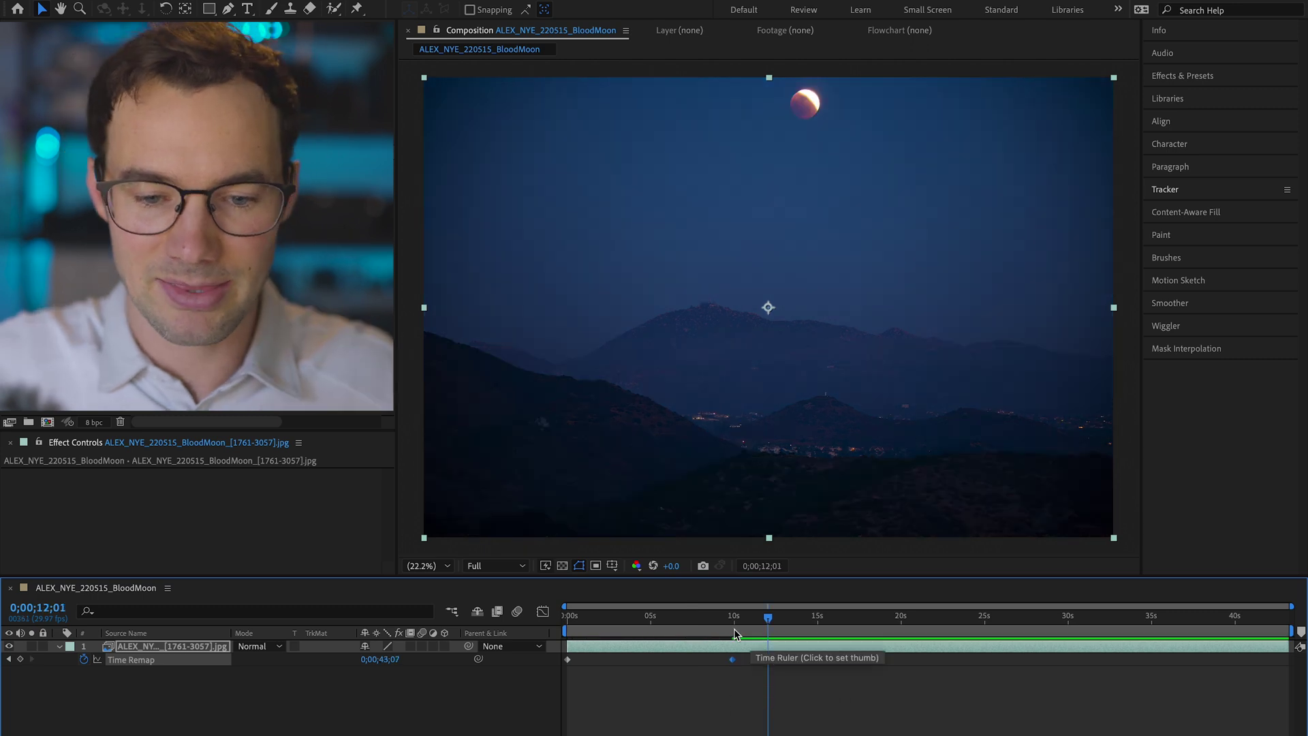
drag(733, 617, 553, 651)
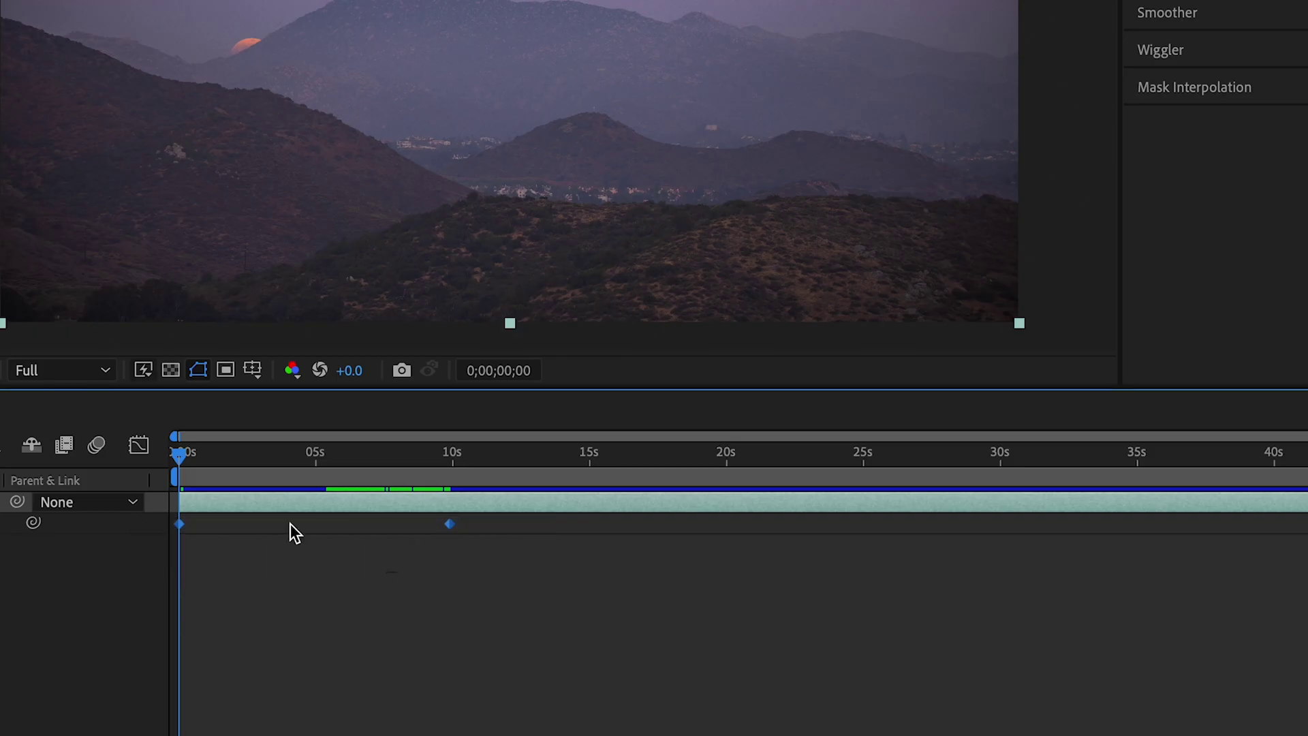
Ease both Time Remap keyframes in the Graph Editor so the speed ramps smoothly at the start and end.
click(139, 449)
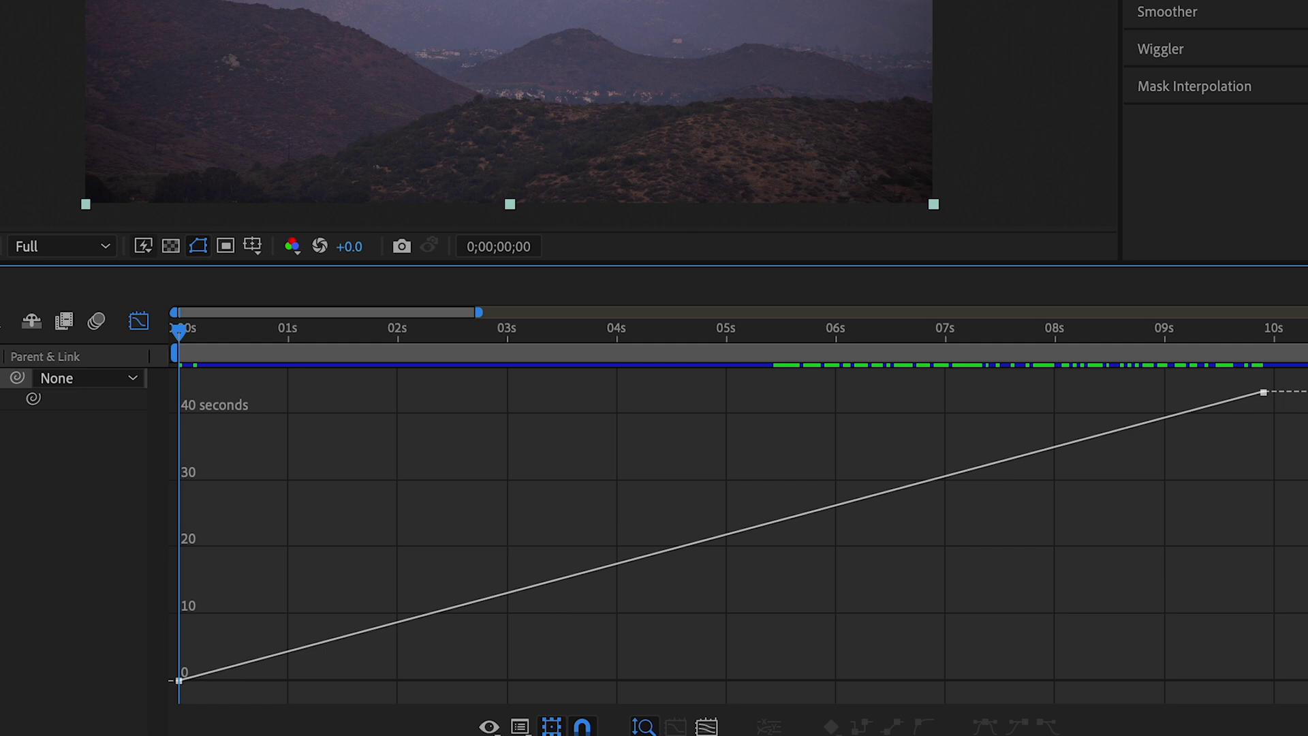
click(179, 680)
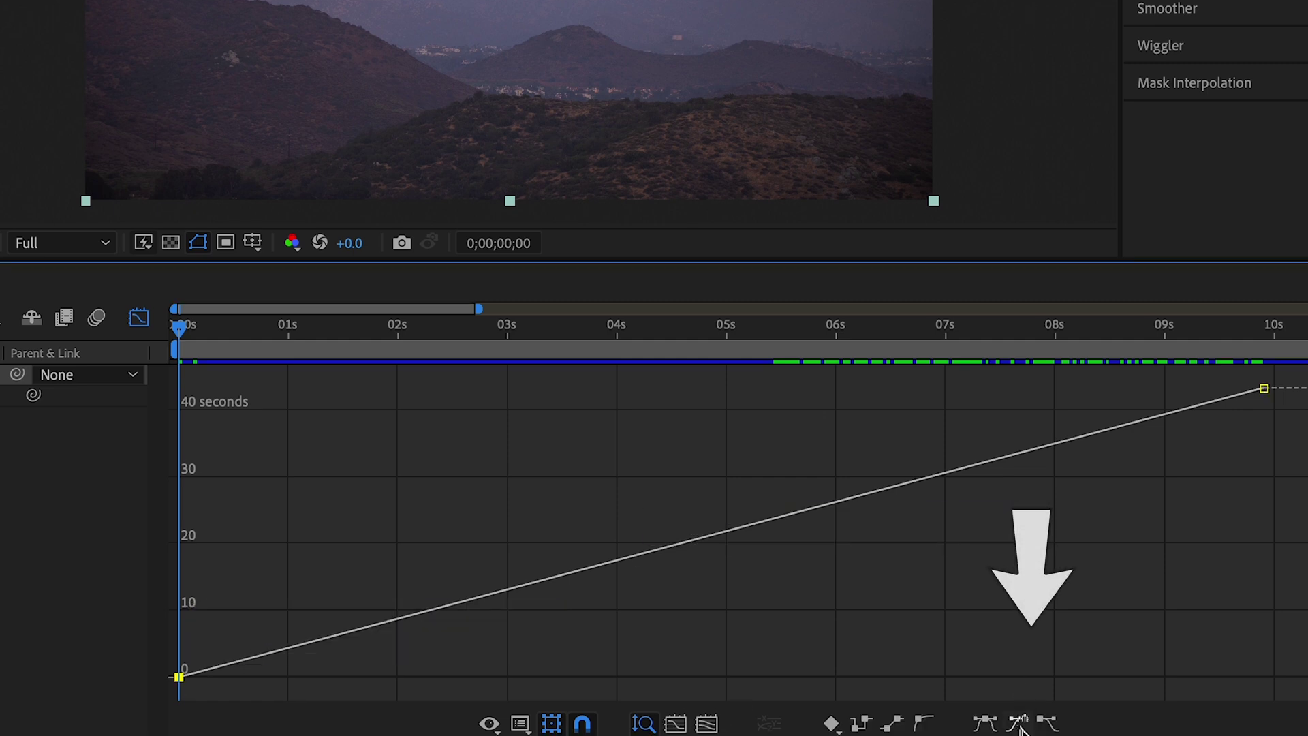
click(1047, 723)
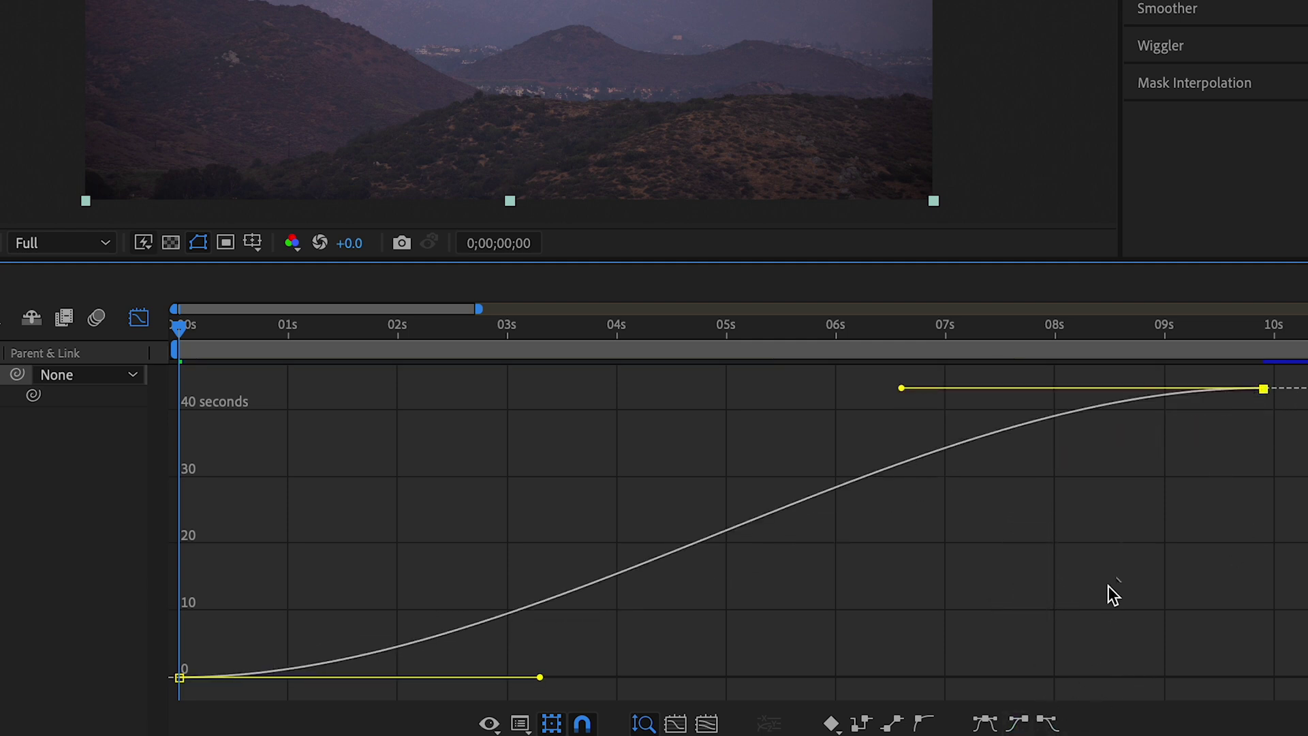
right_click(1267, 405)
right_click(1263, 389)
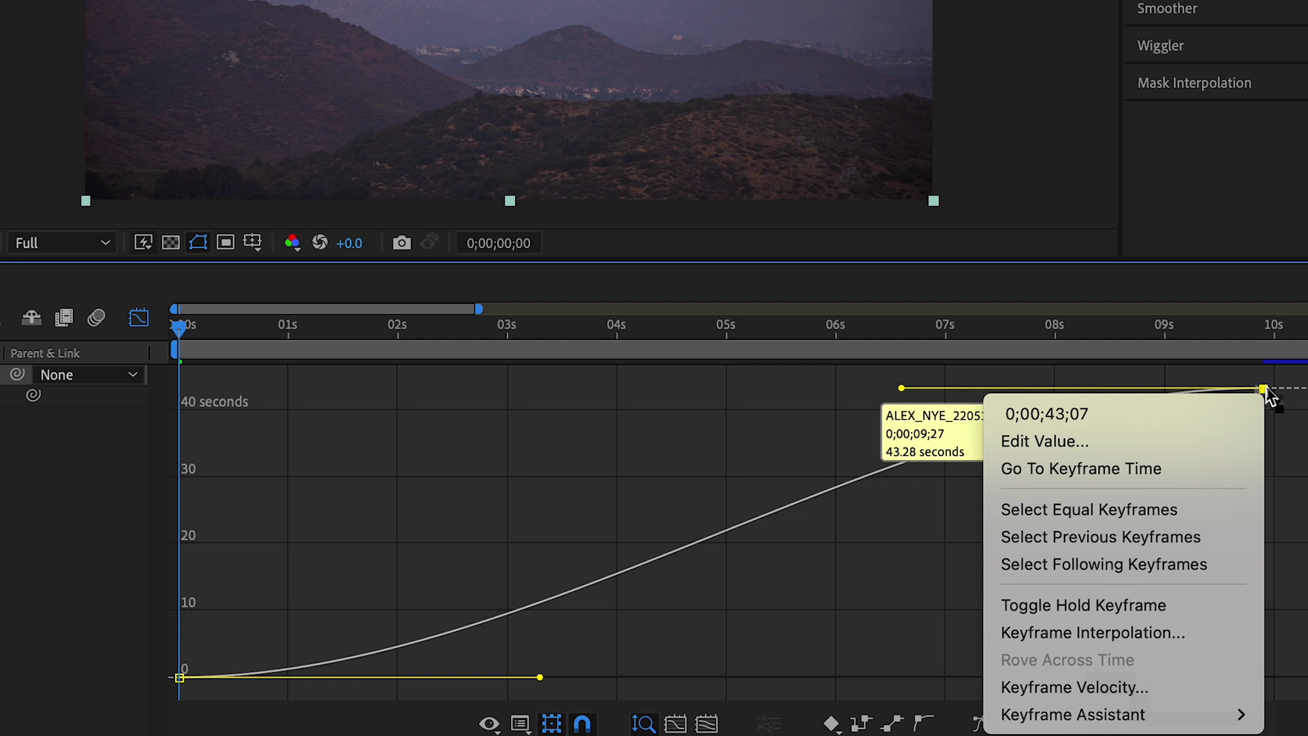
click(811, 692)
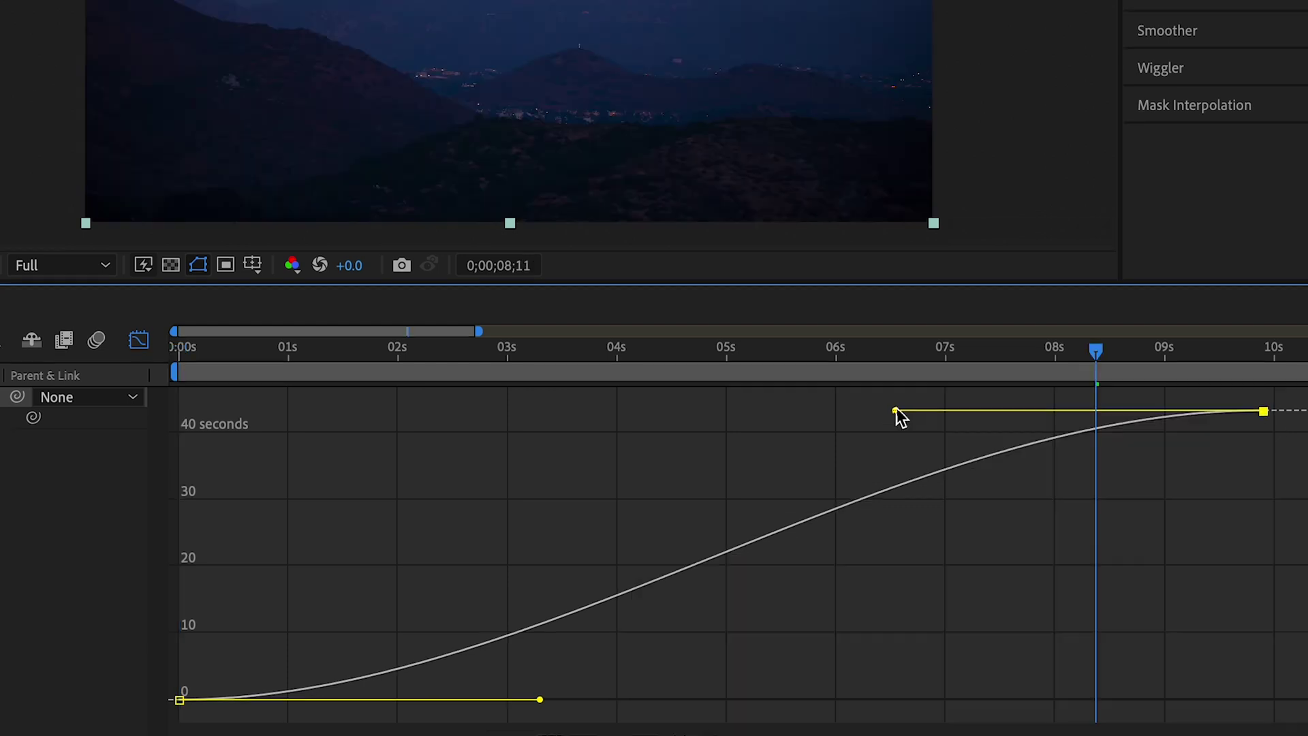
Reshape the Time Remap curve with its handles and a middle keyframe at about 6 seconds, and close the Graph Editor.
drag(895, 412, 606, 411)
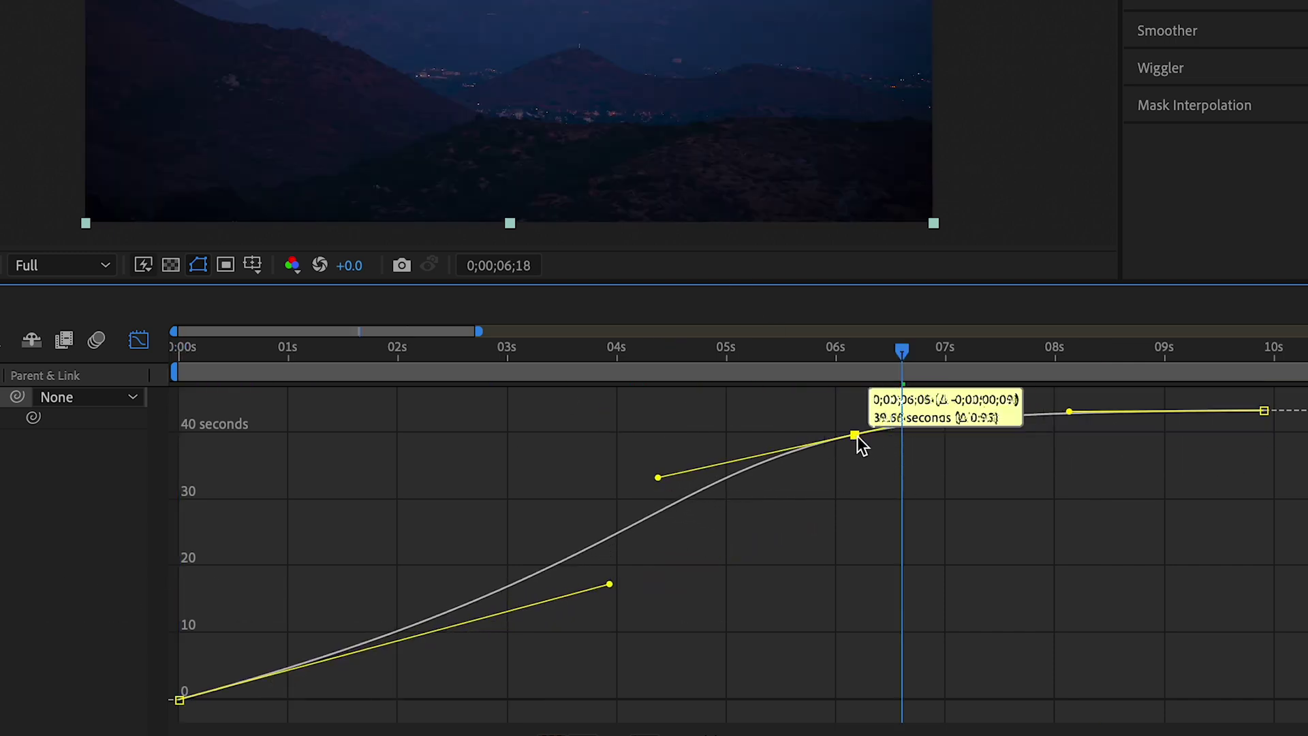
drag(607, 584, 684, 577)
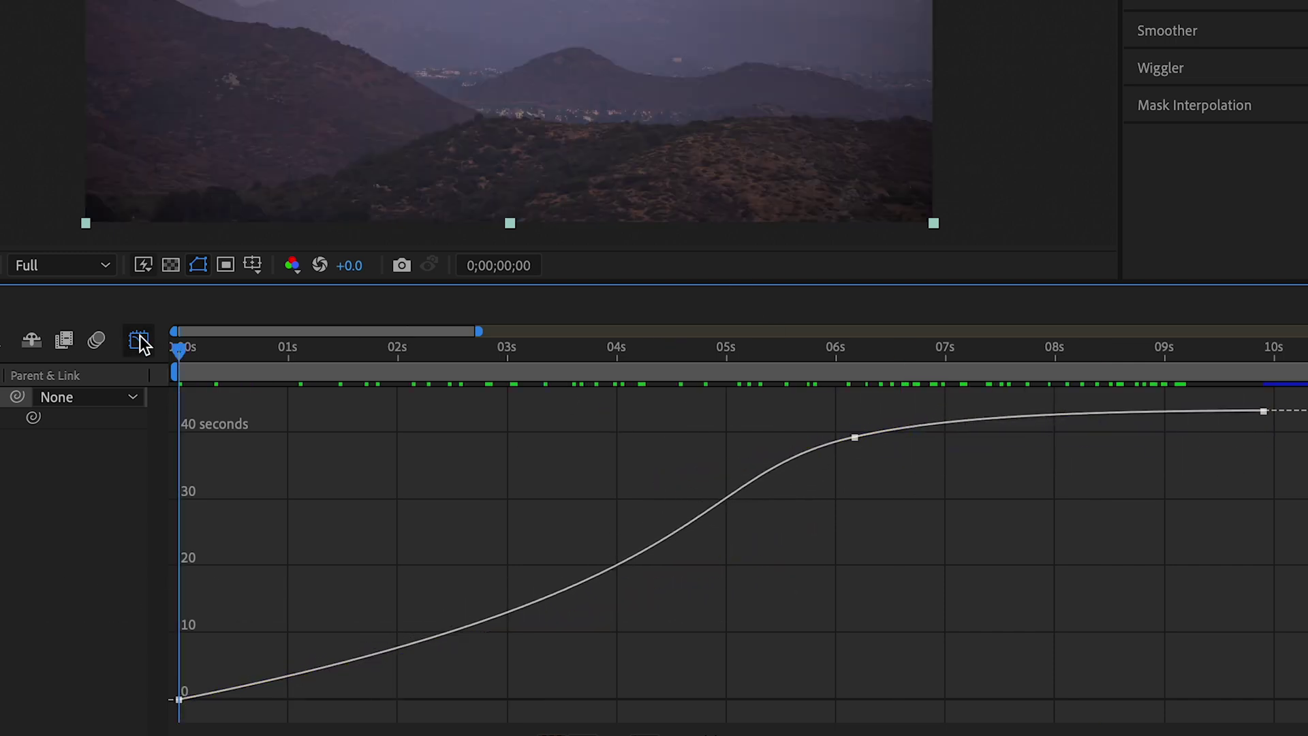
click(138, 340)
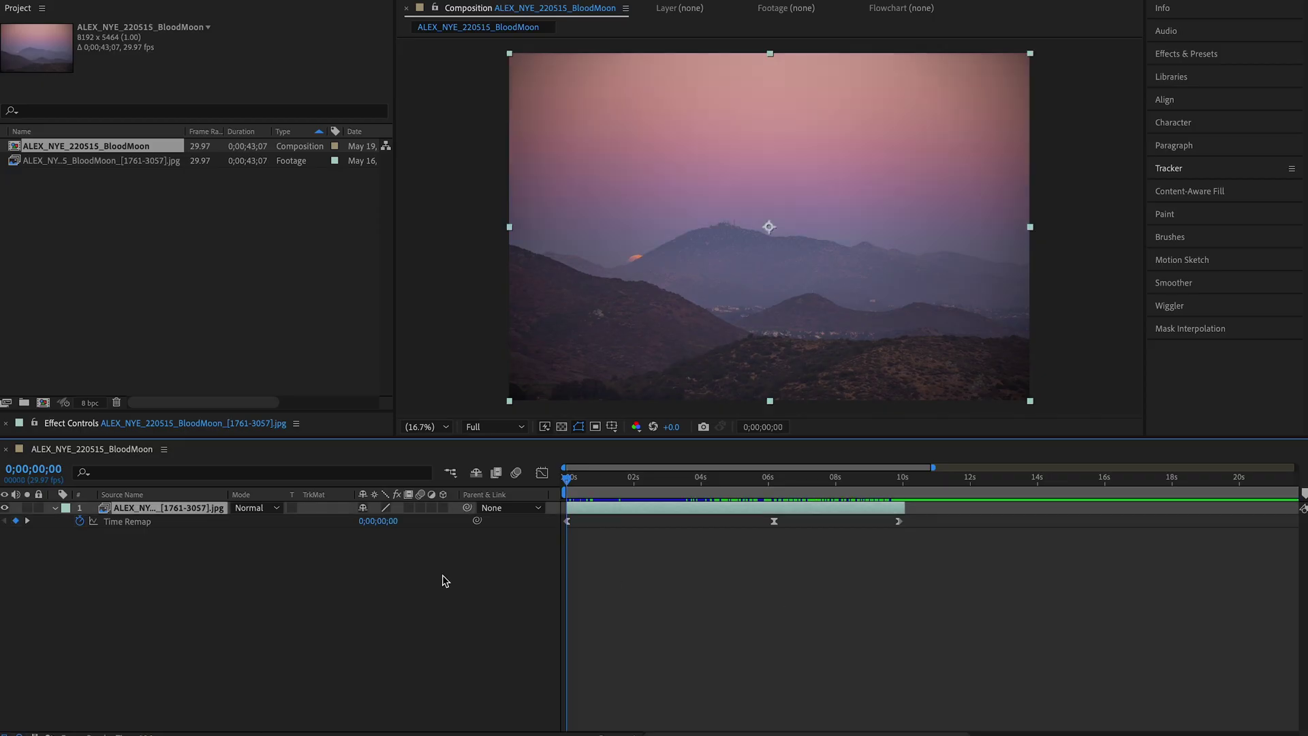
Duplicate the time-remapped layer and set the upper copy's blending mode to Lighten.
click(256, 508)
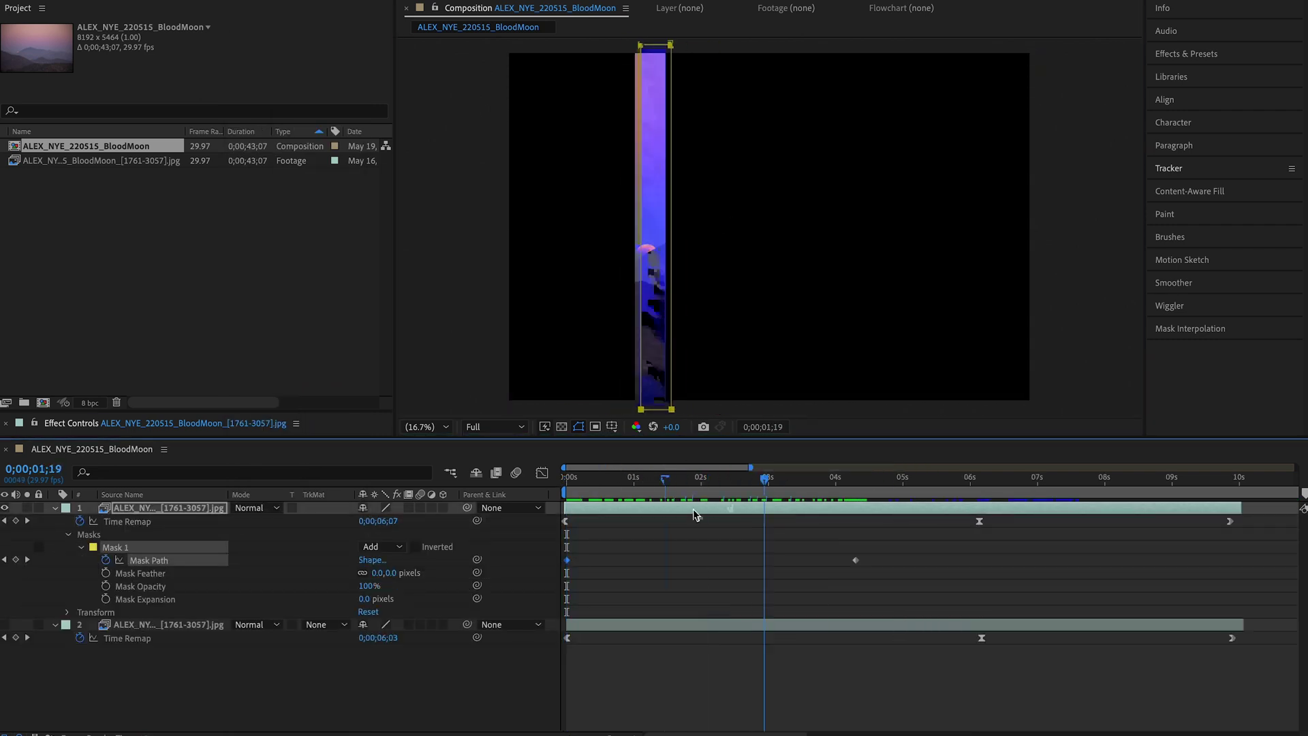
drag(765, 479, 809, 496)
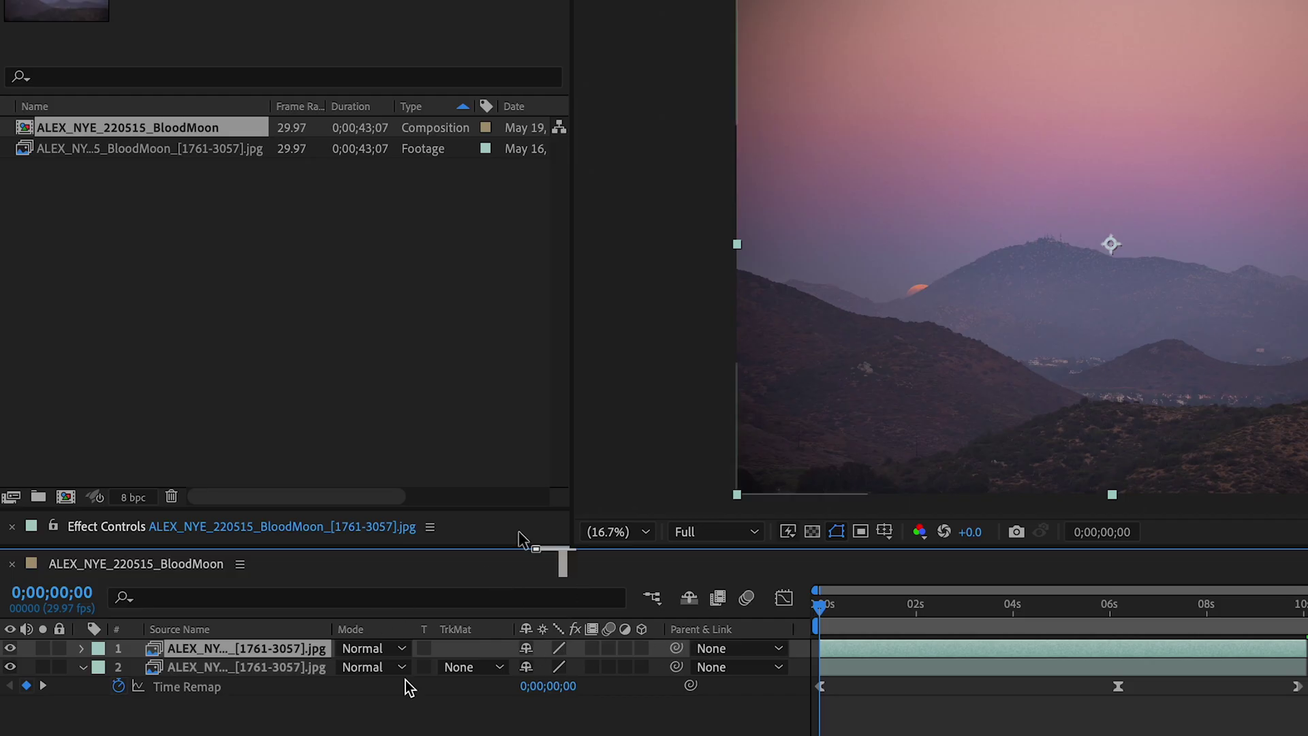
click(378, 653)
click(408, 312)
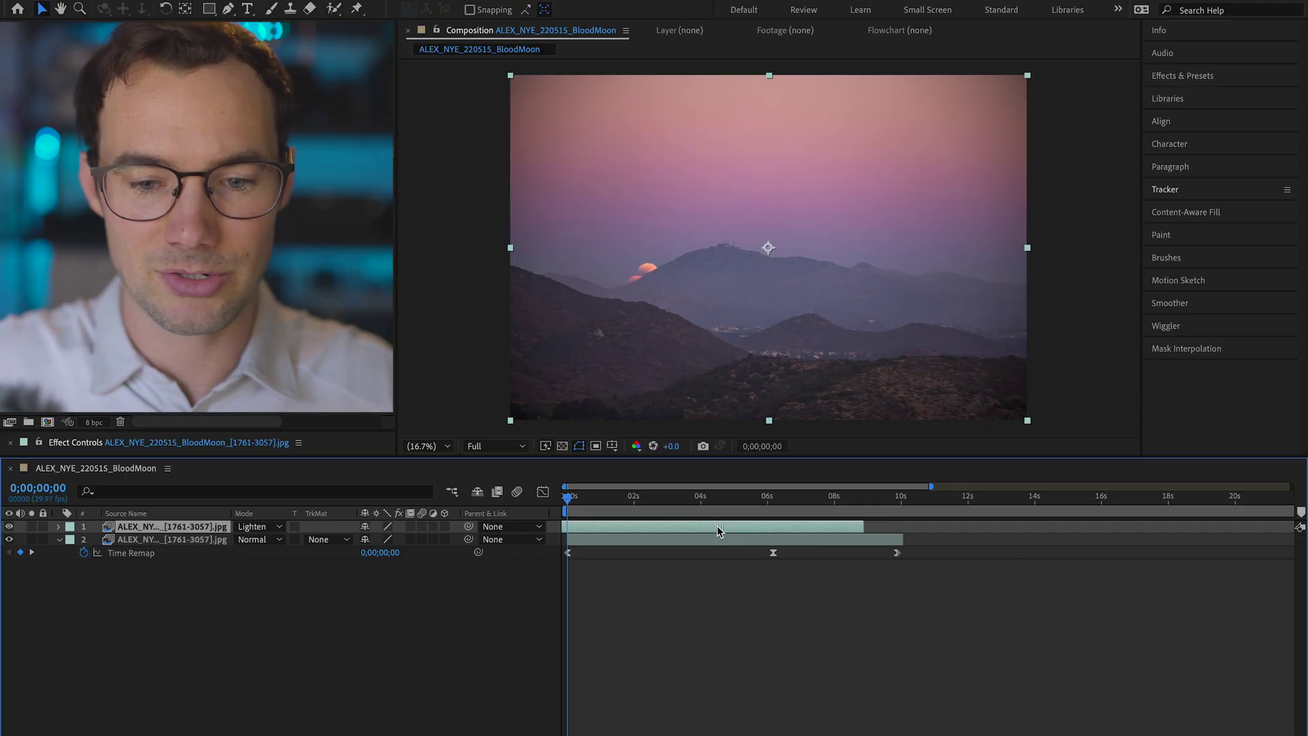
Shift the Lighten copy in time so it starts about 0.4 seconds after the base layer.
click(677, 497)
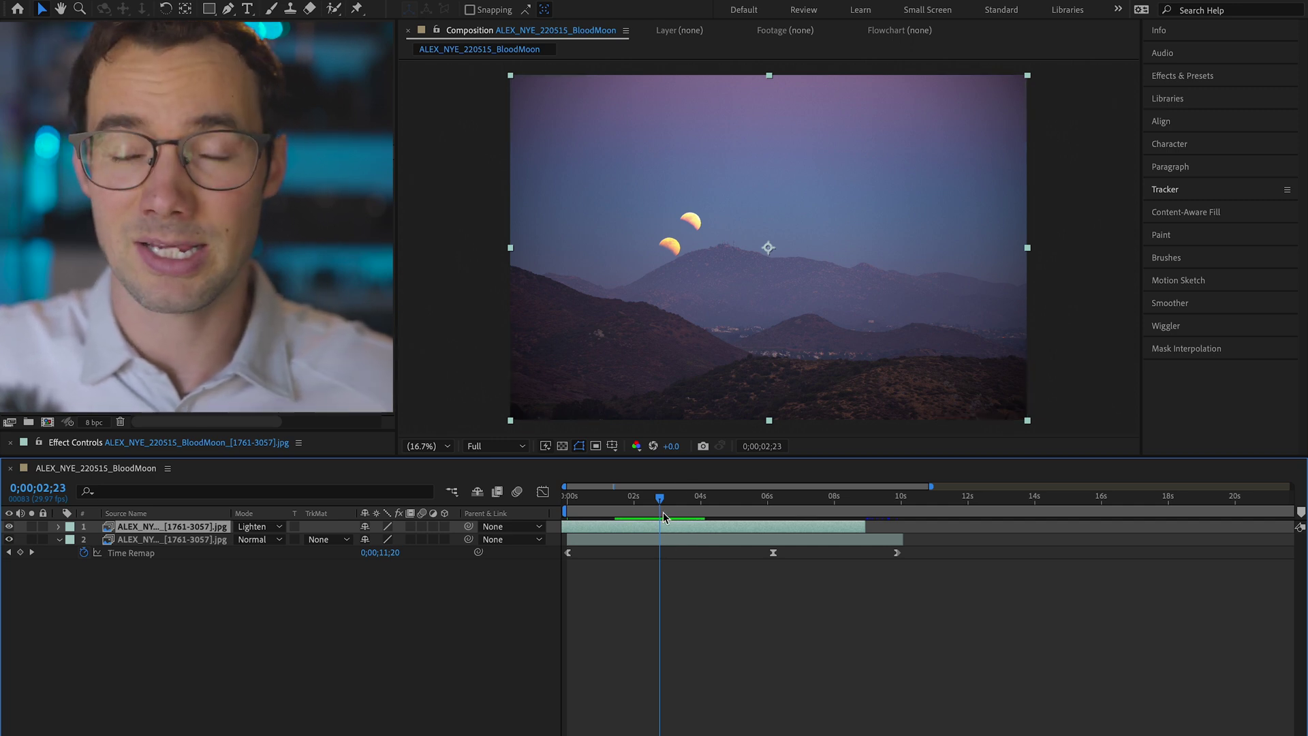
drag(651, 516, 698, 503)
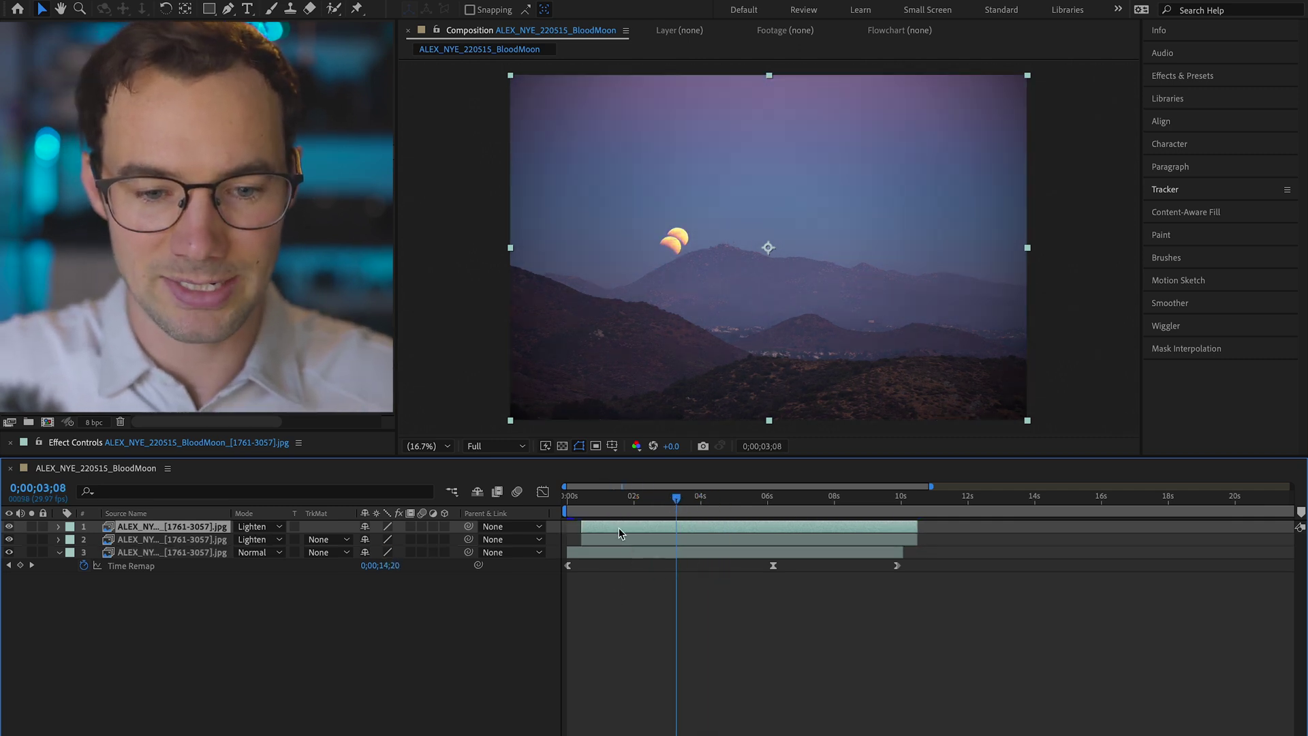
drag(617, 525, 632, 526)
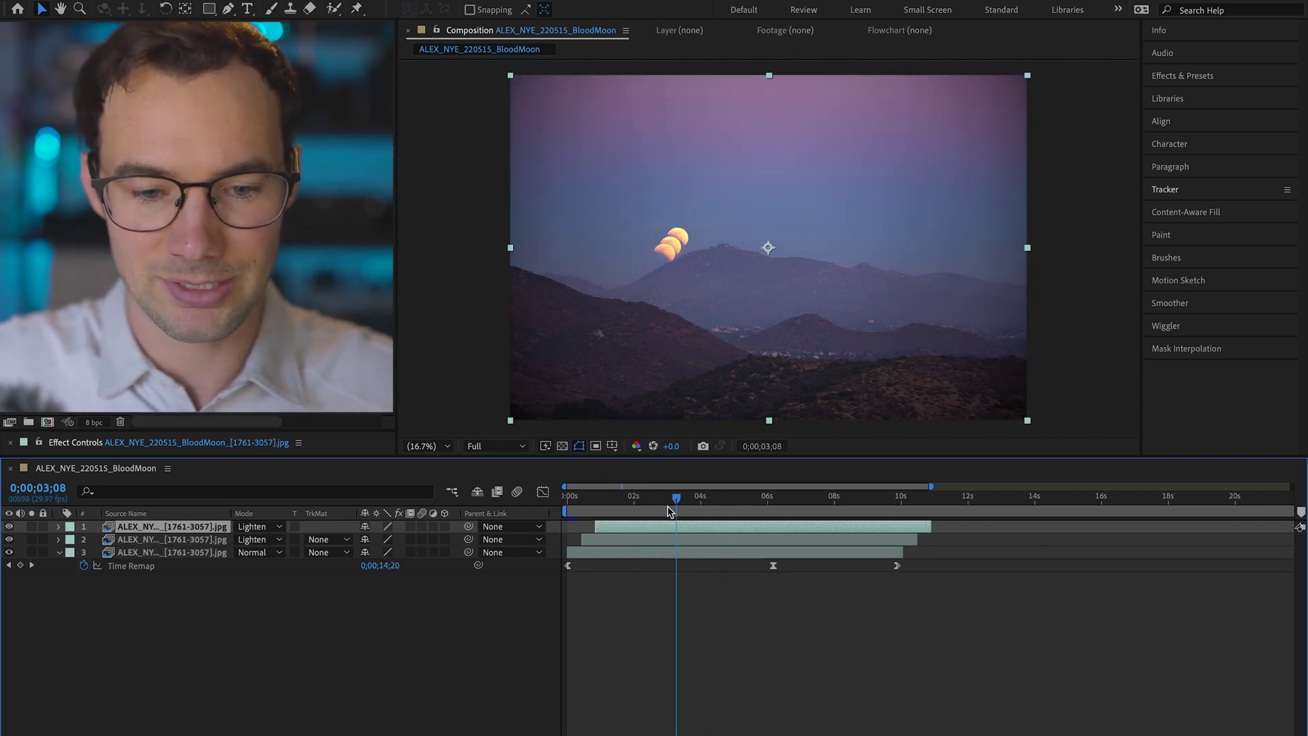
Duplicate the Lighten layer repeatedly, starting successive copies about 0.4 seconds later, to build a staggered stack of ten layers.
key(ctrl+d)
key(ctrl+d)
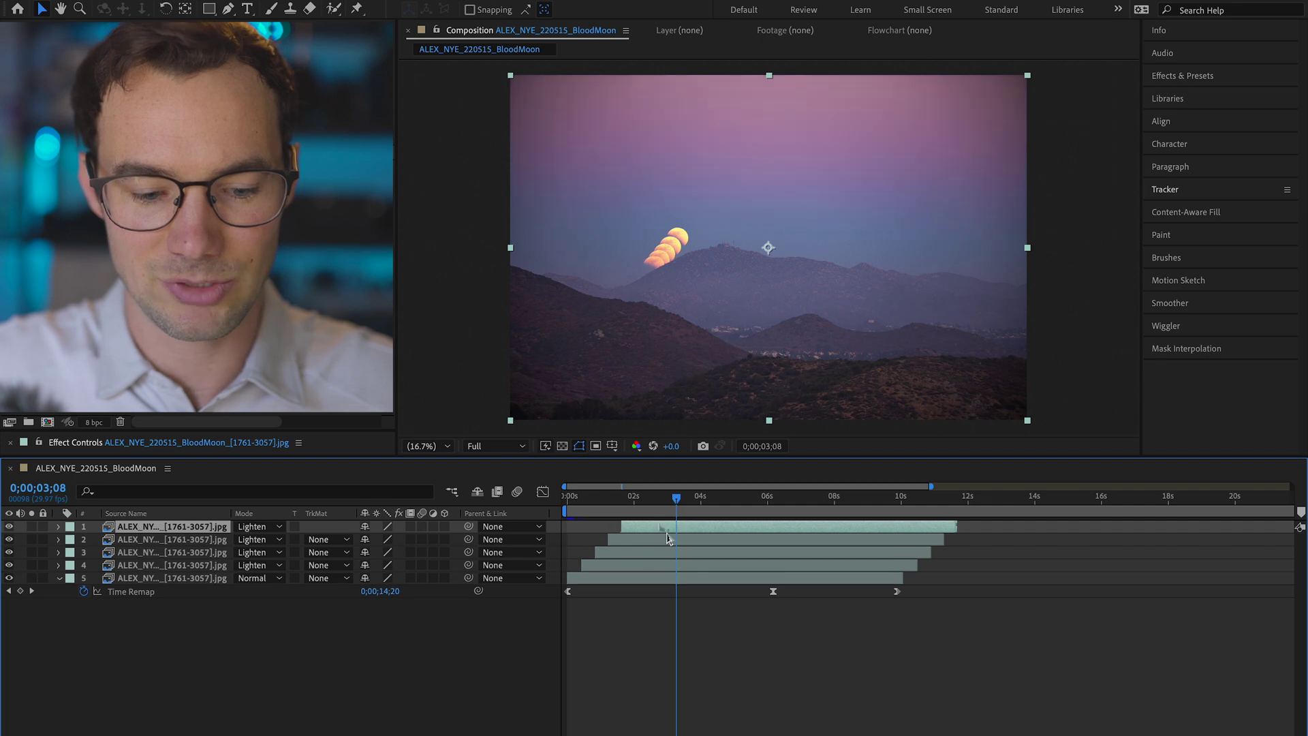
key(ctrl+d)
key(ctrl+d)
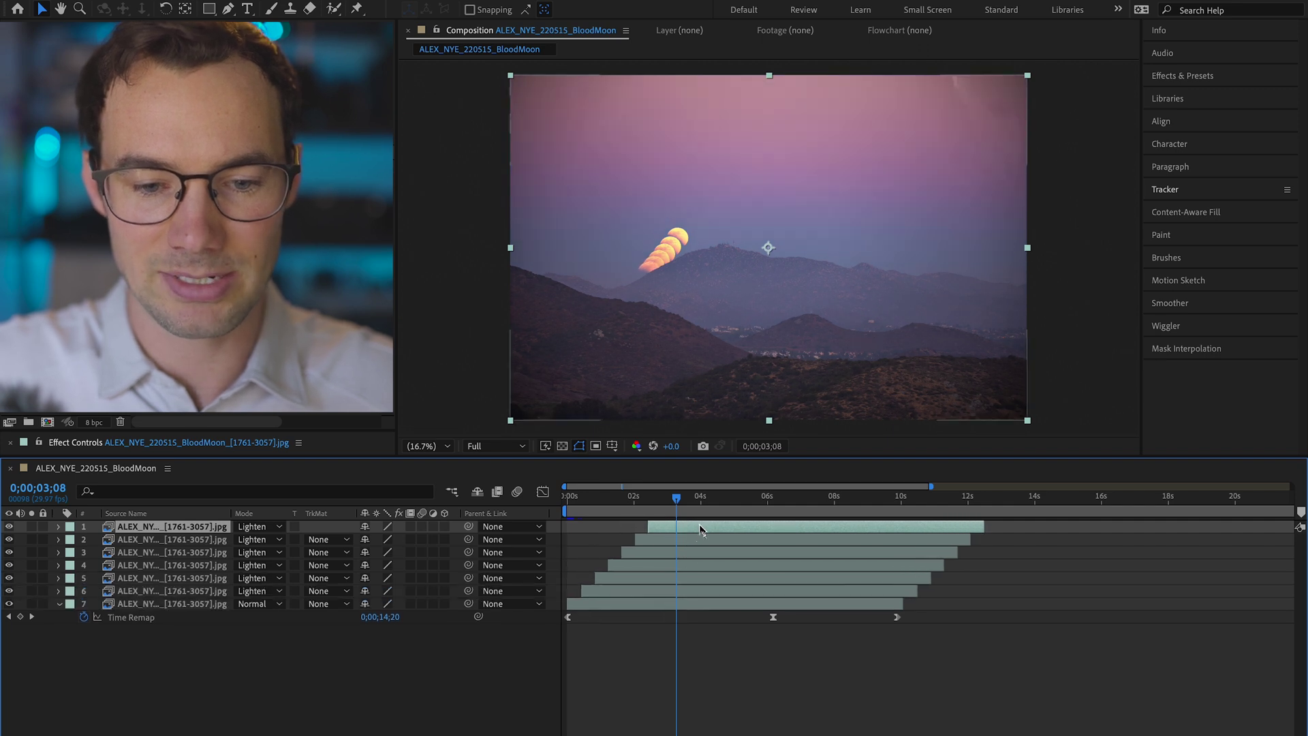
key(ctrl+d)
drag(699, 526, 713, 526)
key(ctrl+d)
key(ctrl+d)
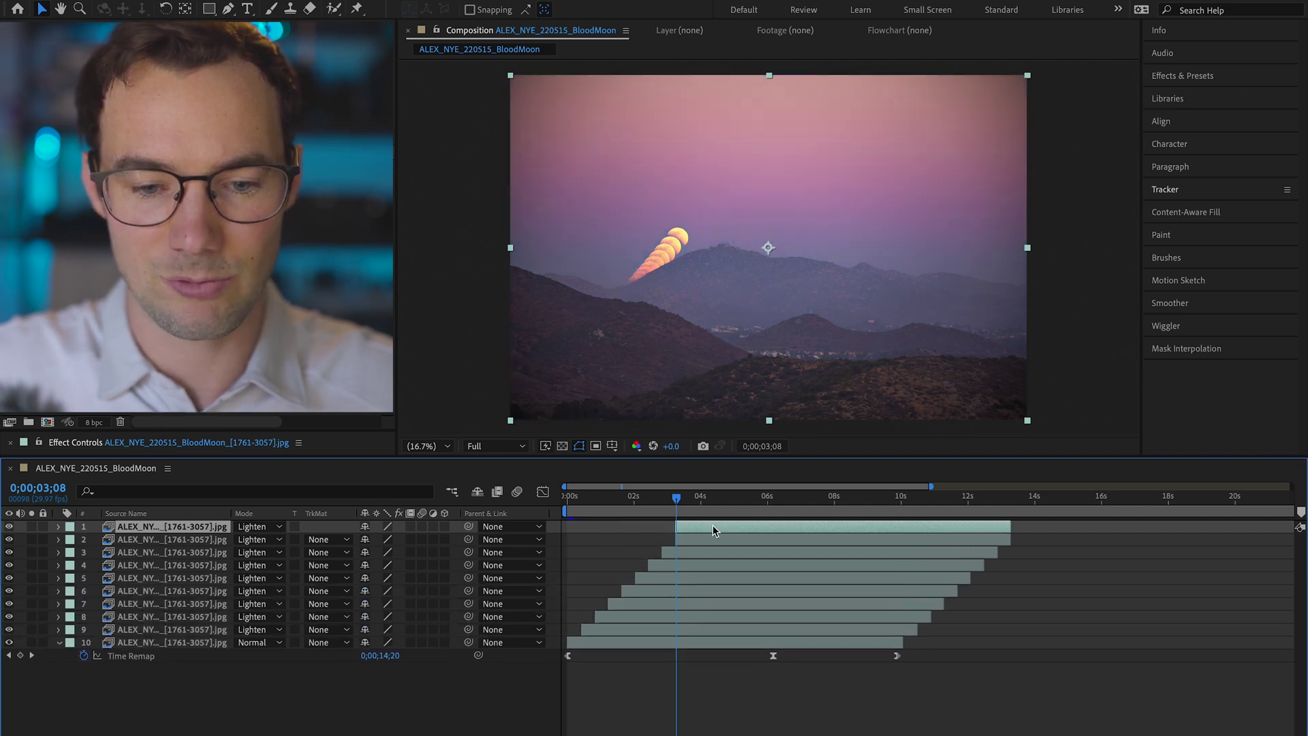
Spread the Lighten copies' start times further apart along the timeline and preview the resulting moon trail.
drag(633, 520, 659, 519)
drag(714, 485, 733, 483)
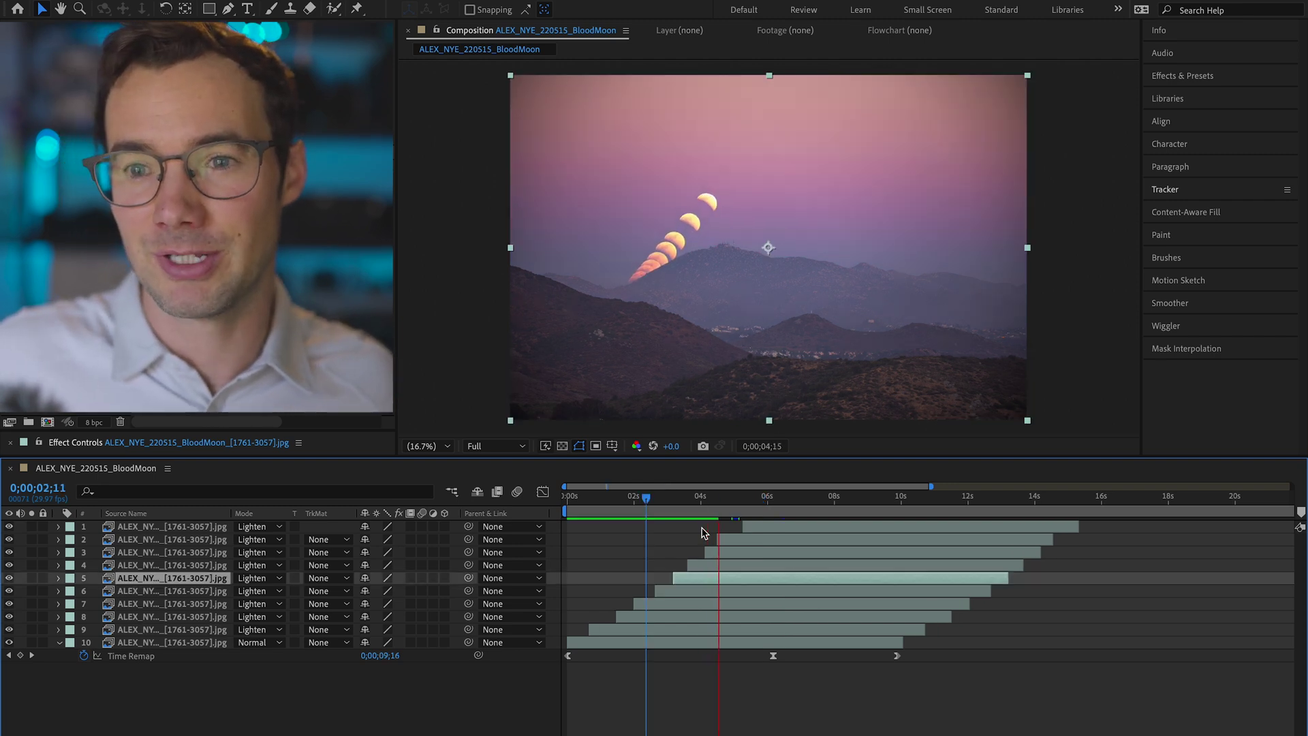
drag(704, 533, 729, 615)
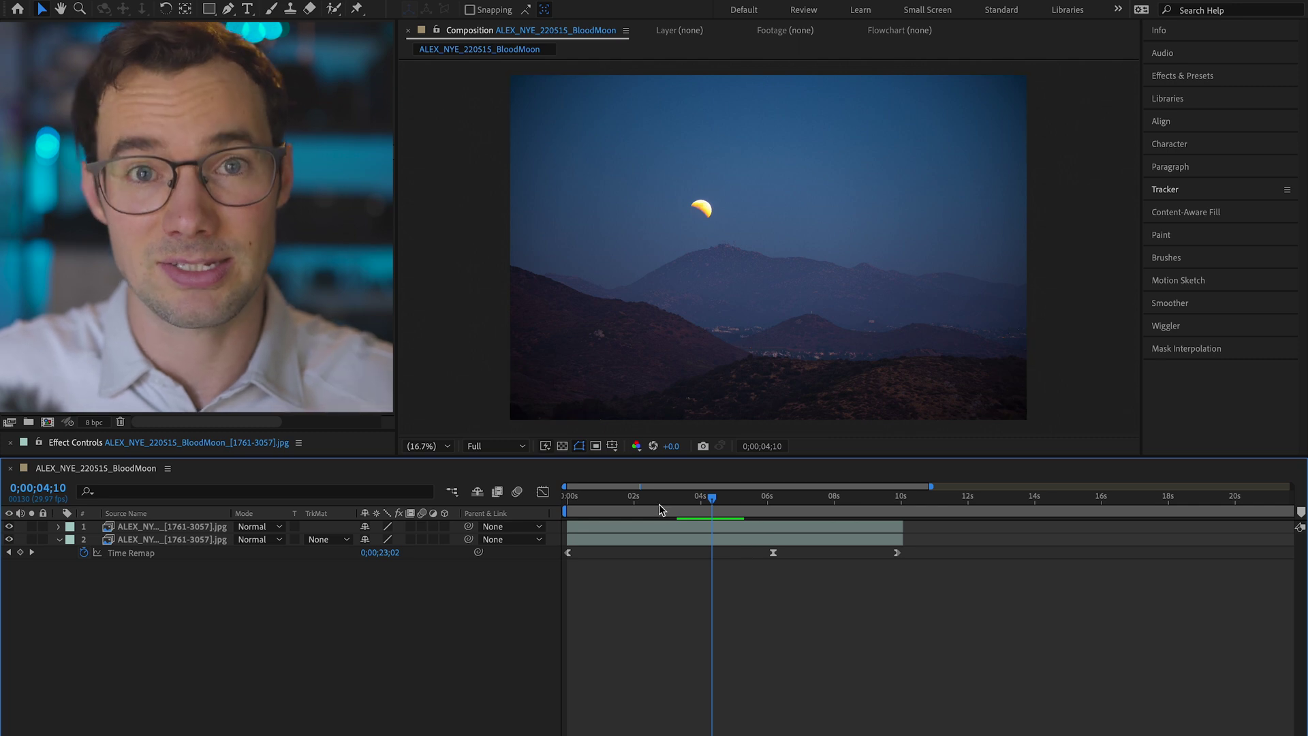
Mask the upper layer with a tall, narrow rectangle around the moon and hide the base layer.
click(659, 526)
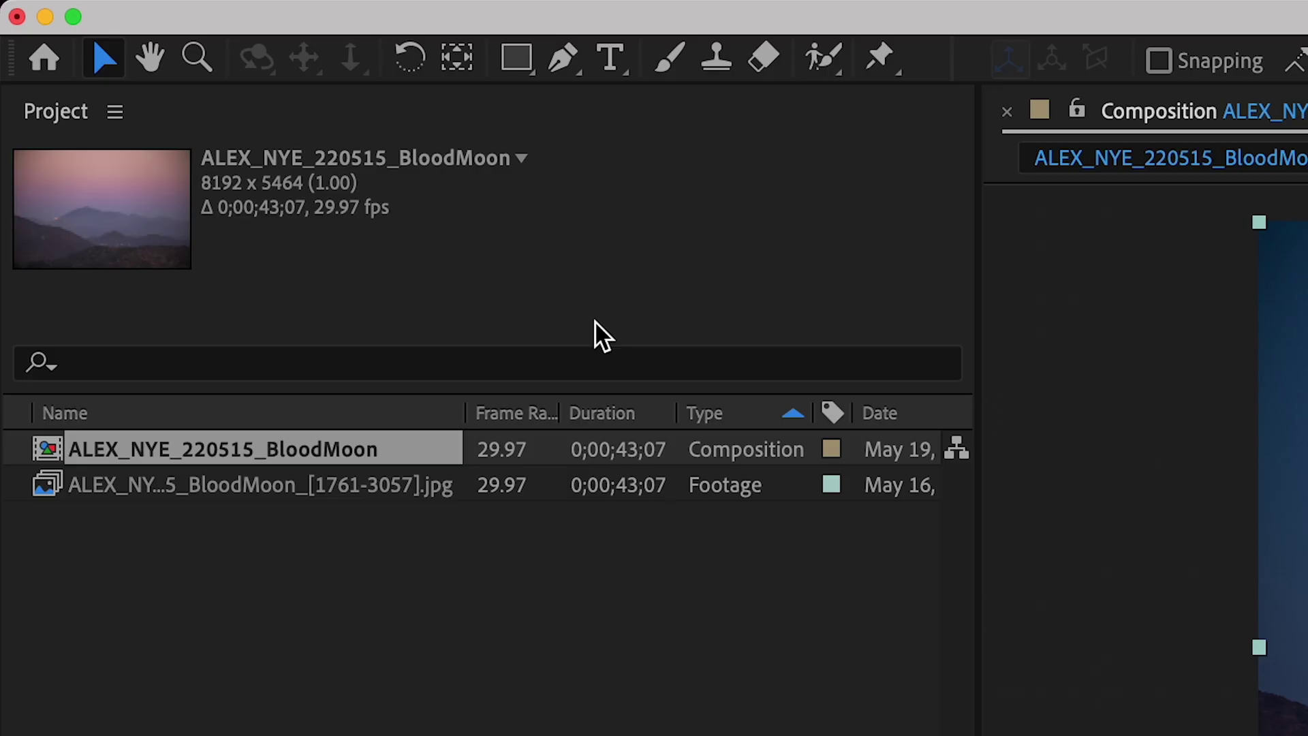
click(516, 58)
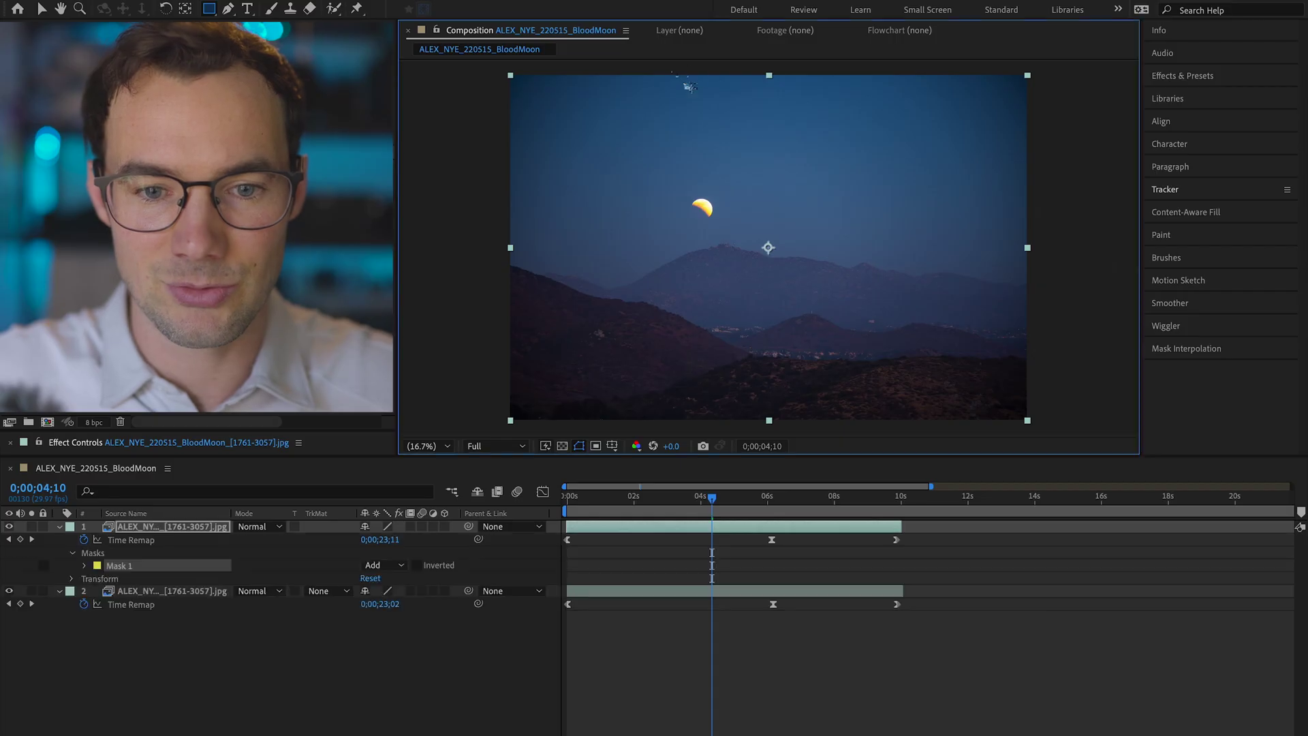
drag(716, 422, 717, 431)
click(180, 565)
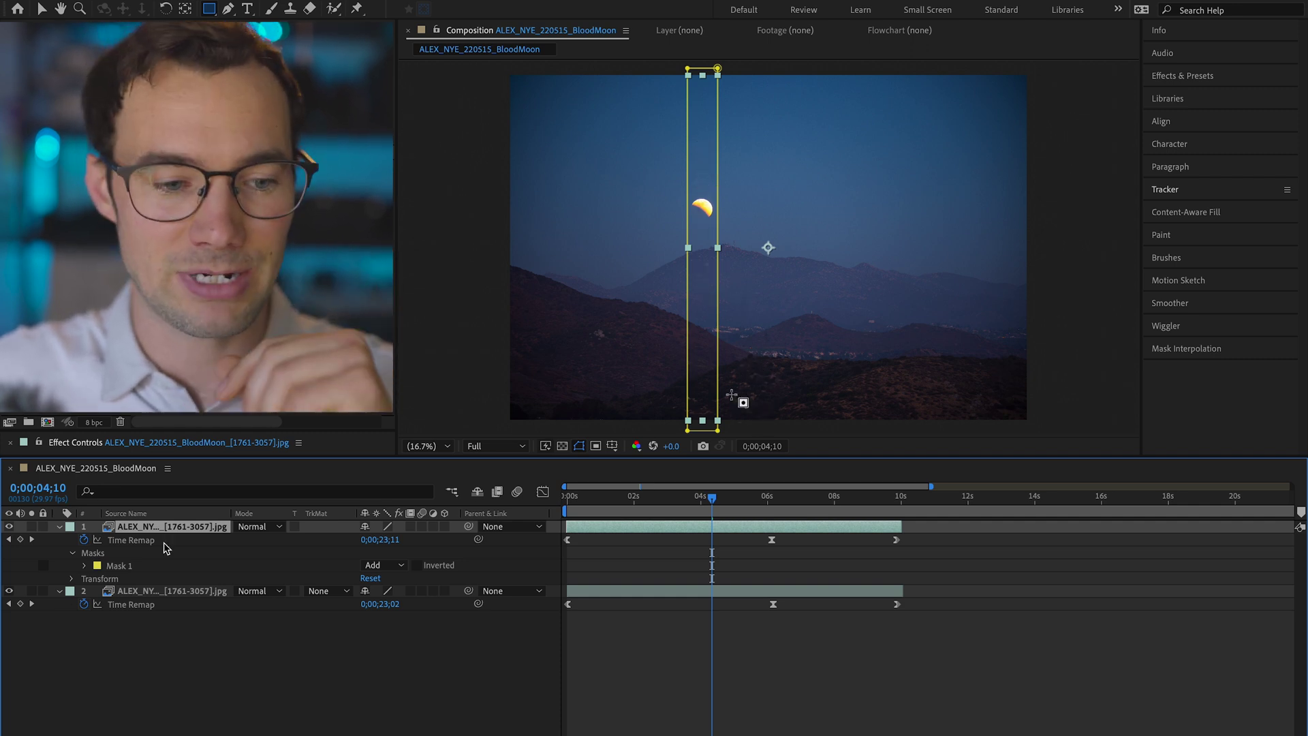
click(9, 592)
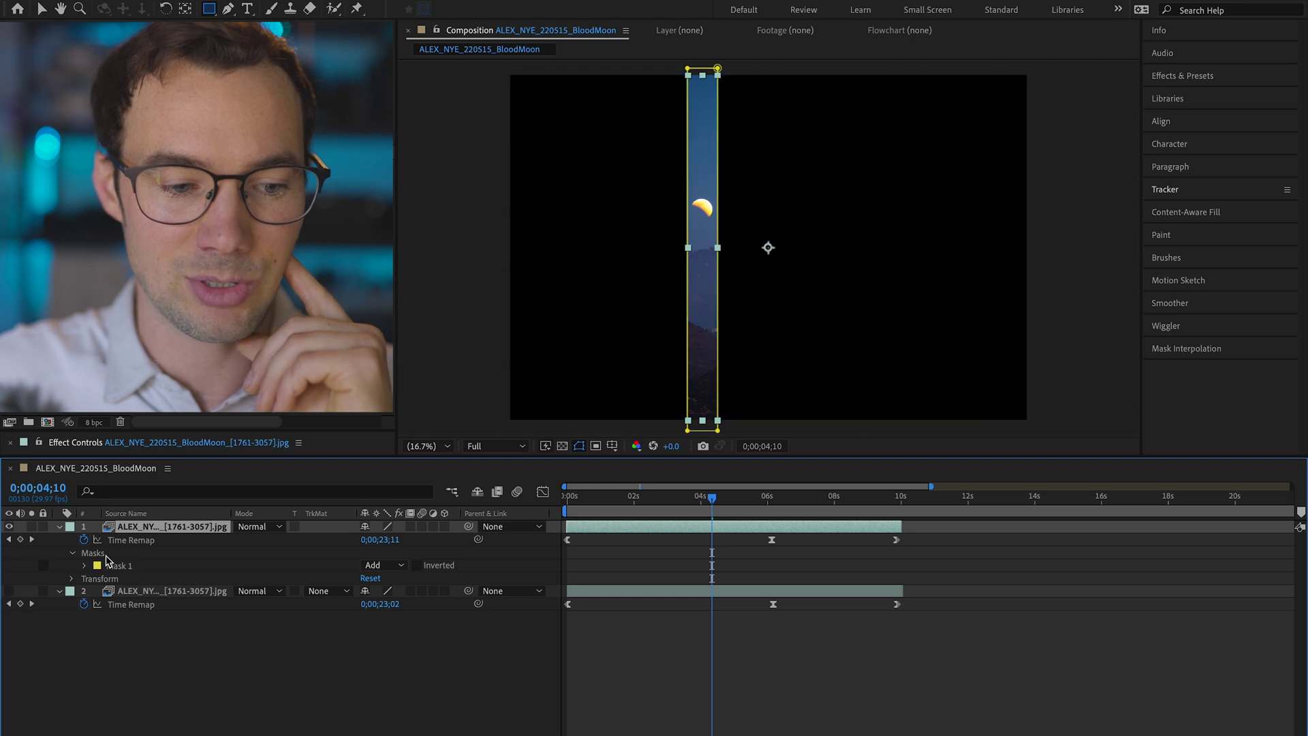
Scrub the masked strip around the four-second mark and enable Mask Path keyframing at 0;00;04;09.
click(637, 692)
click(705, 515)
drag(705, 515, 711, 543)
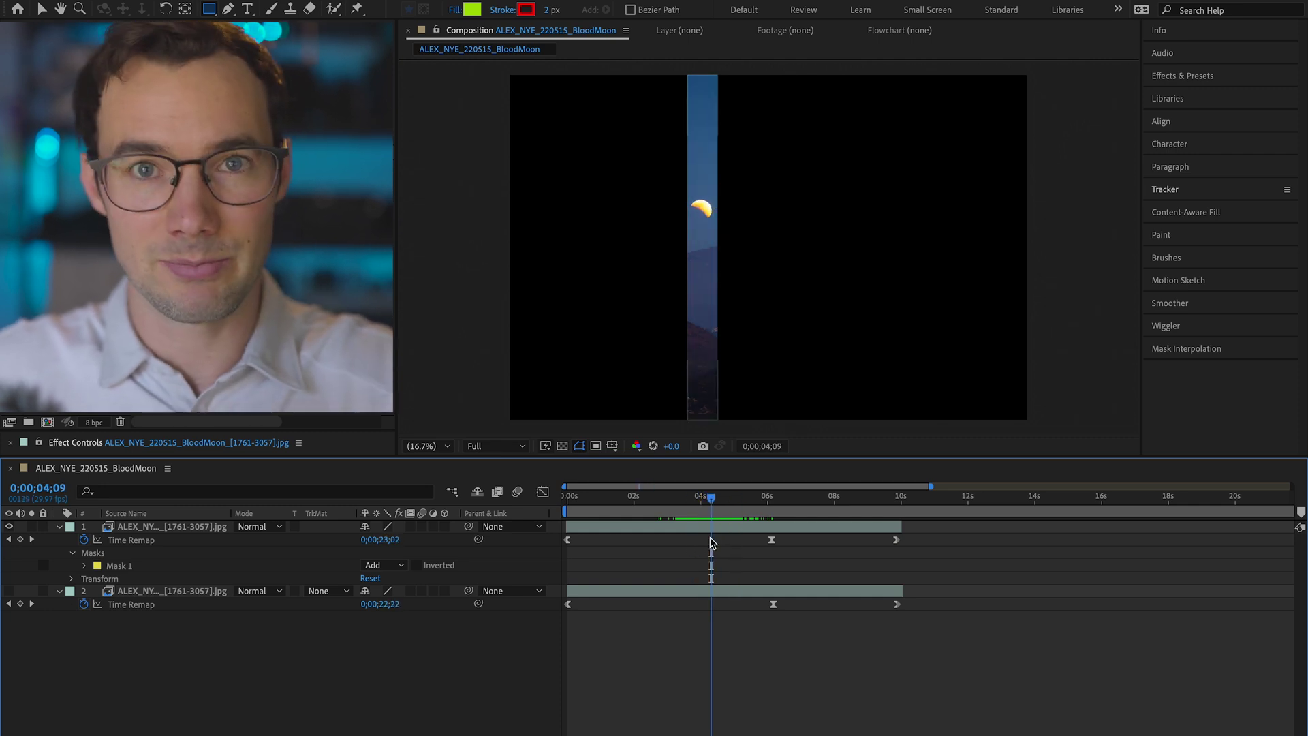
click(84, 565)
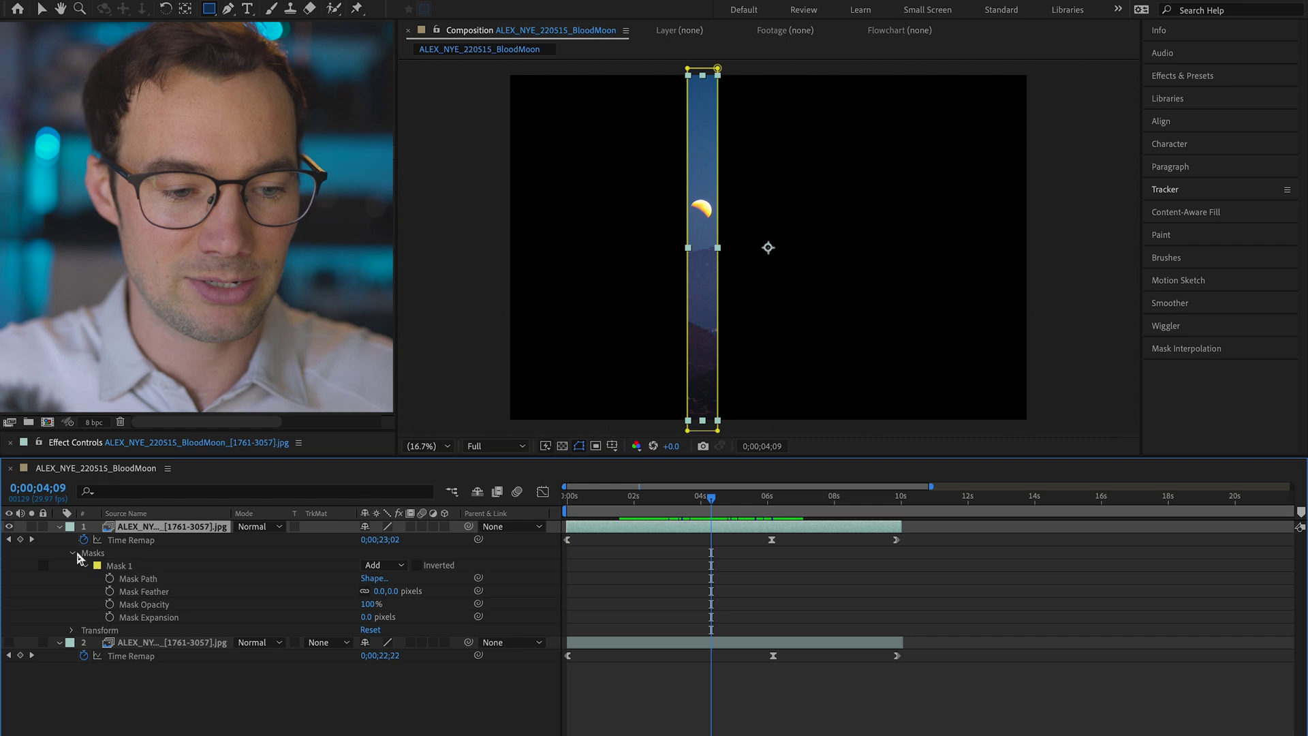
click(96, 553)
click(131, 568)
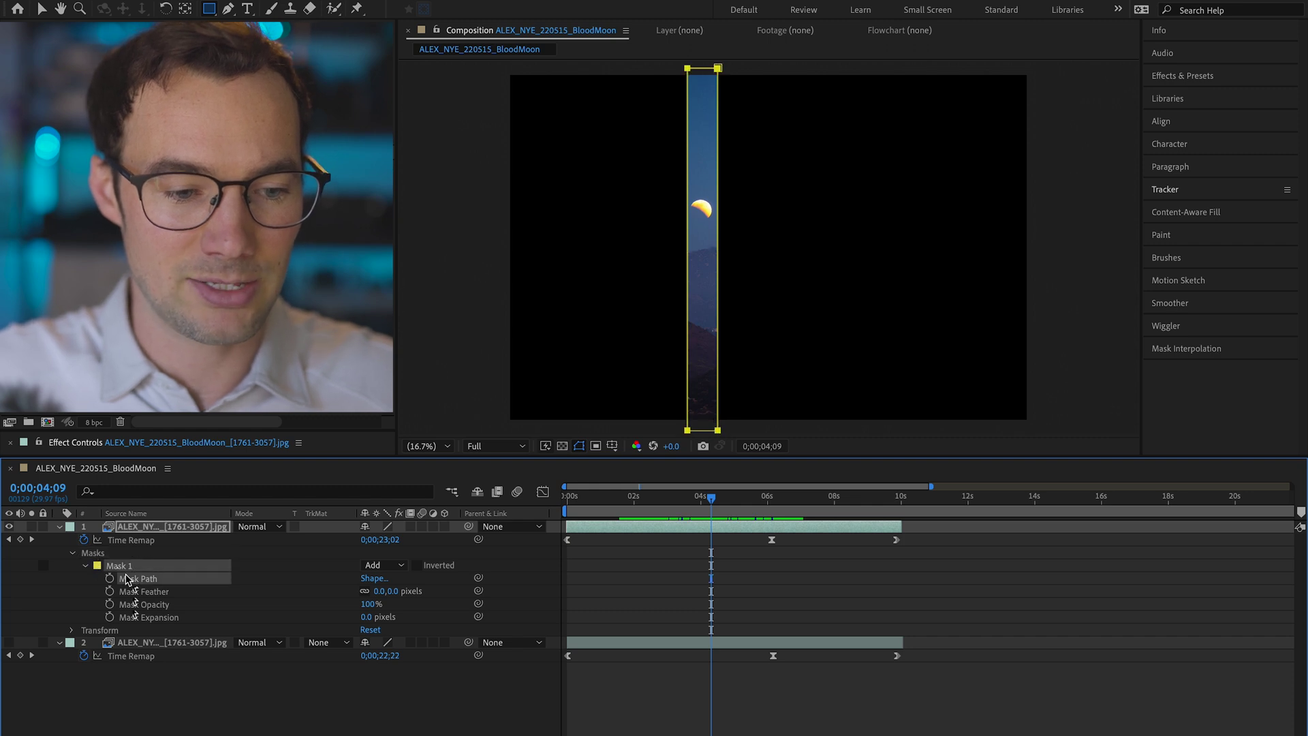
click(109, 579)
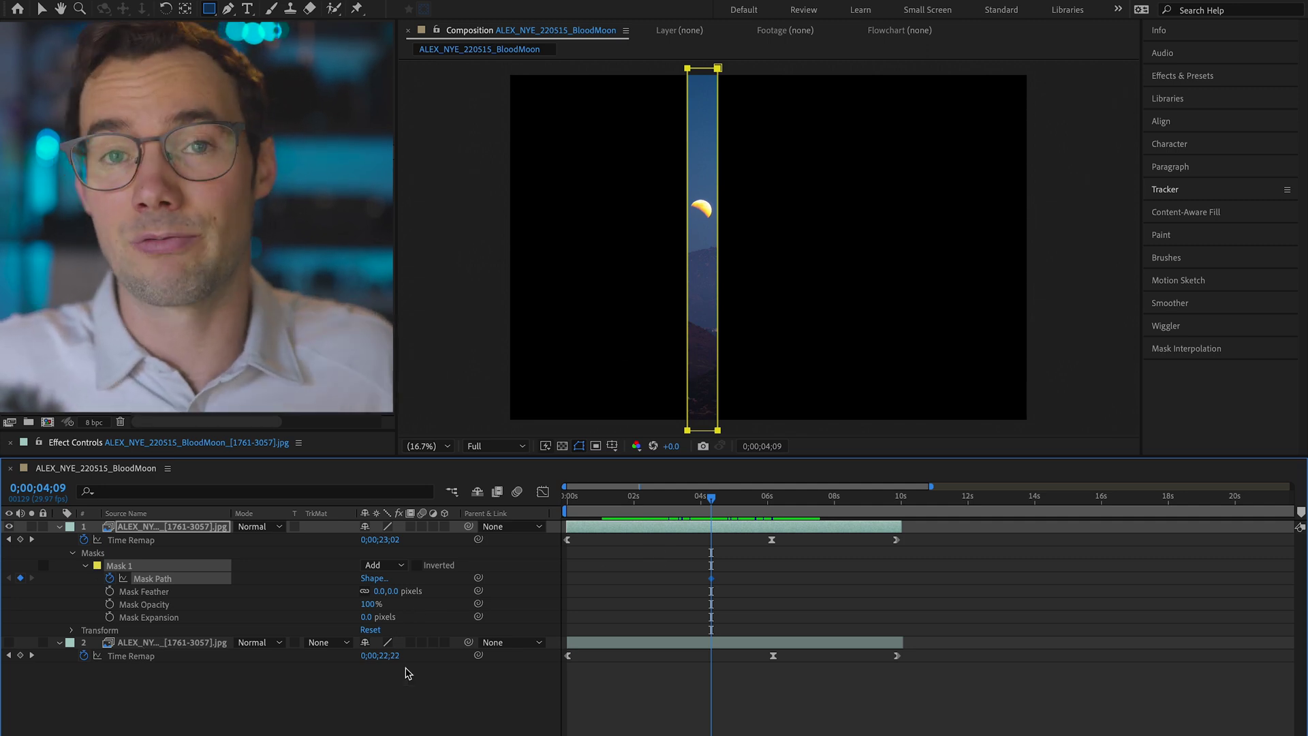
Add a Mask Path keyframe at 0;00;00;00 and shift the narrow mask left over the rising moon.
key(=)
drag(854, 499, 553, 515)
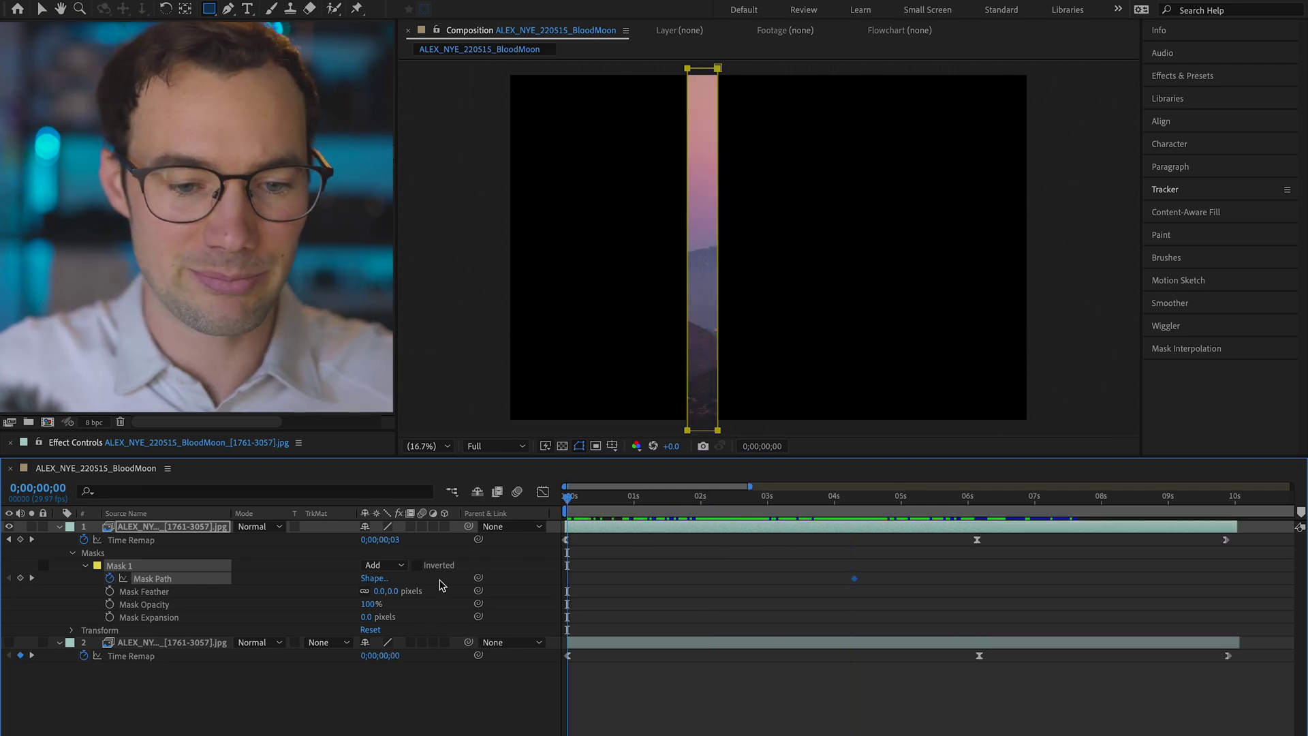
click(21, 577)
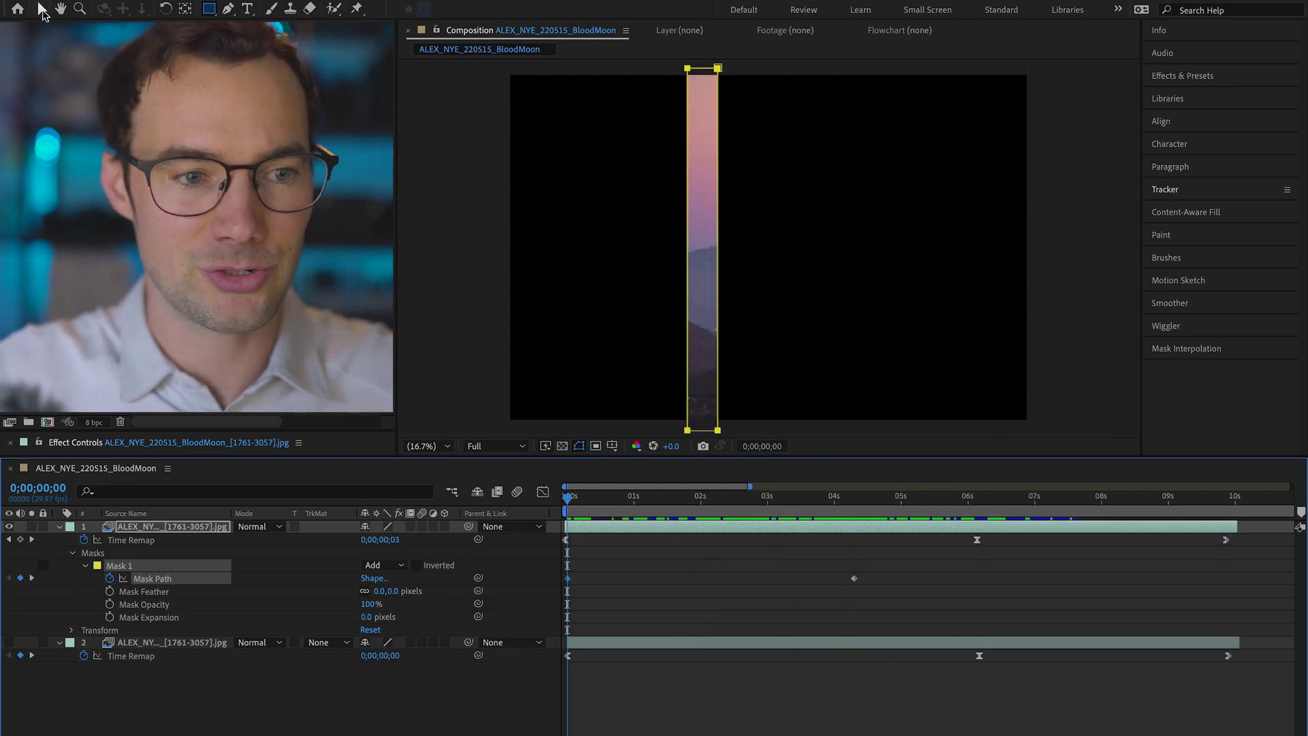
click(42, 9)
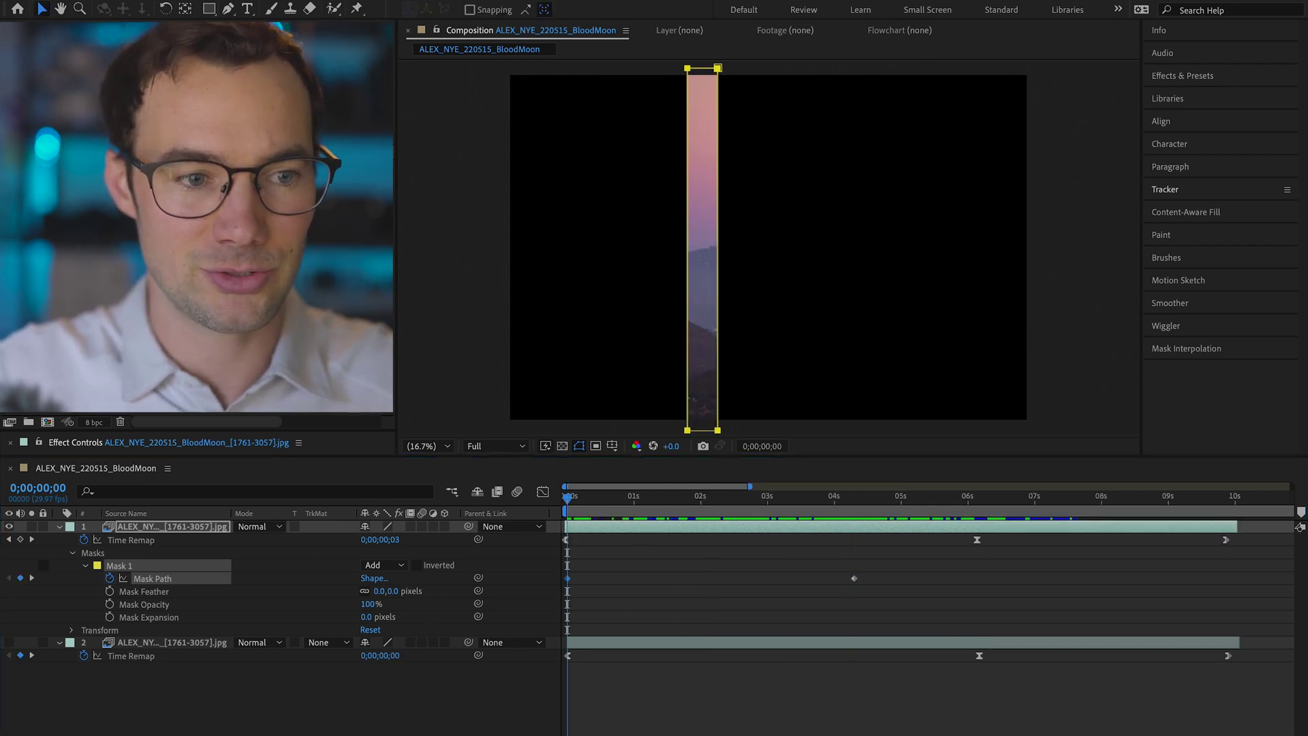
drag(688, 290, 623, 288)
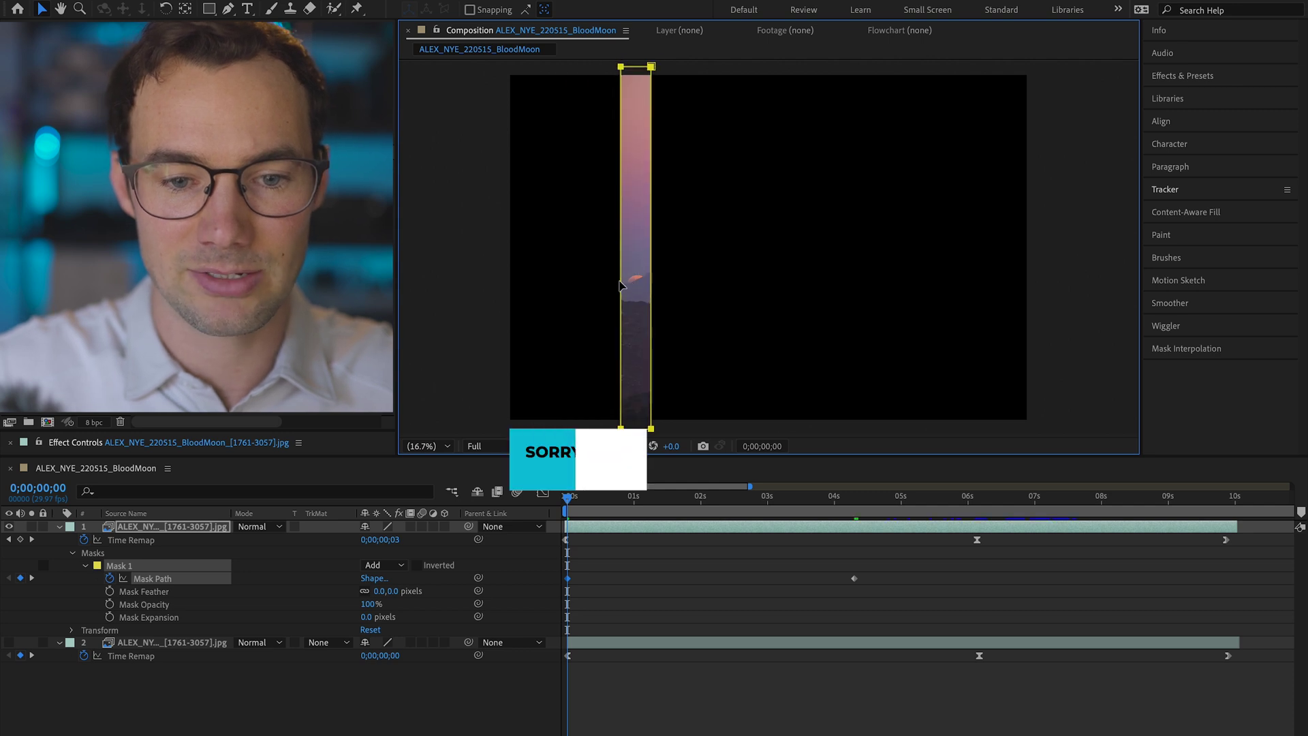
Reposition the narrow mask over the moon at successive times, adding Mask Path keyframes through 0;00;10;00.
click(571, 502)
drag(571, 504, 684, 489)
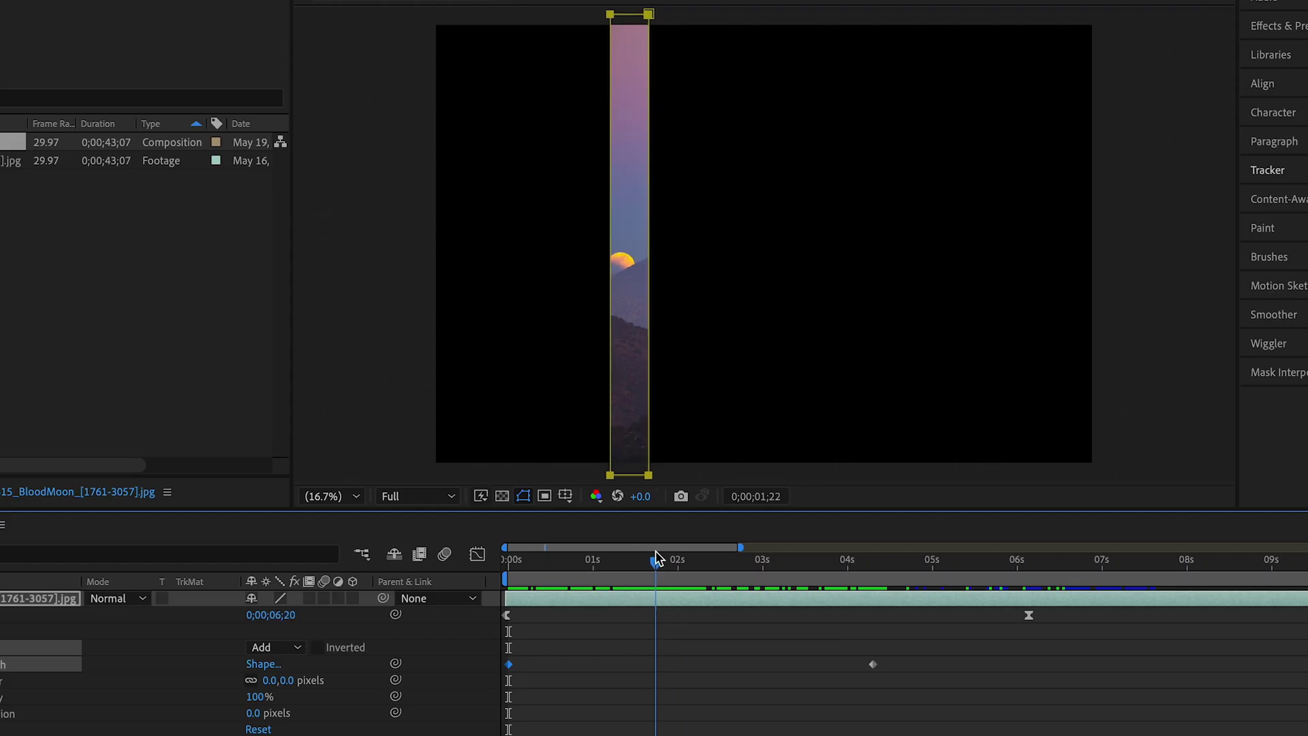
drag(608, 336, 602, 332)
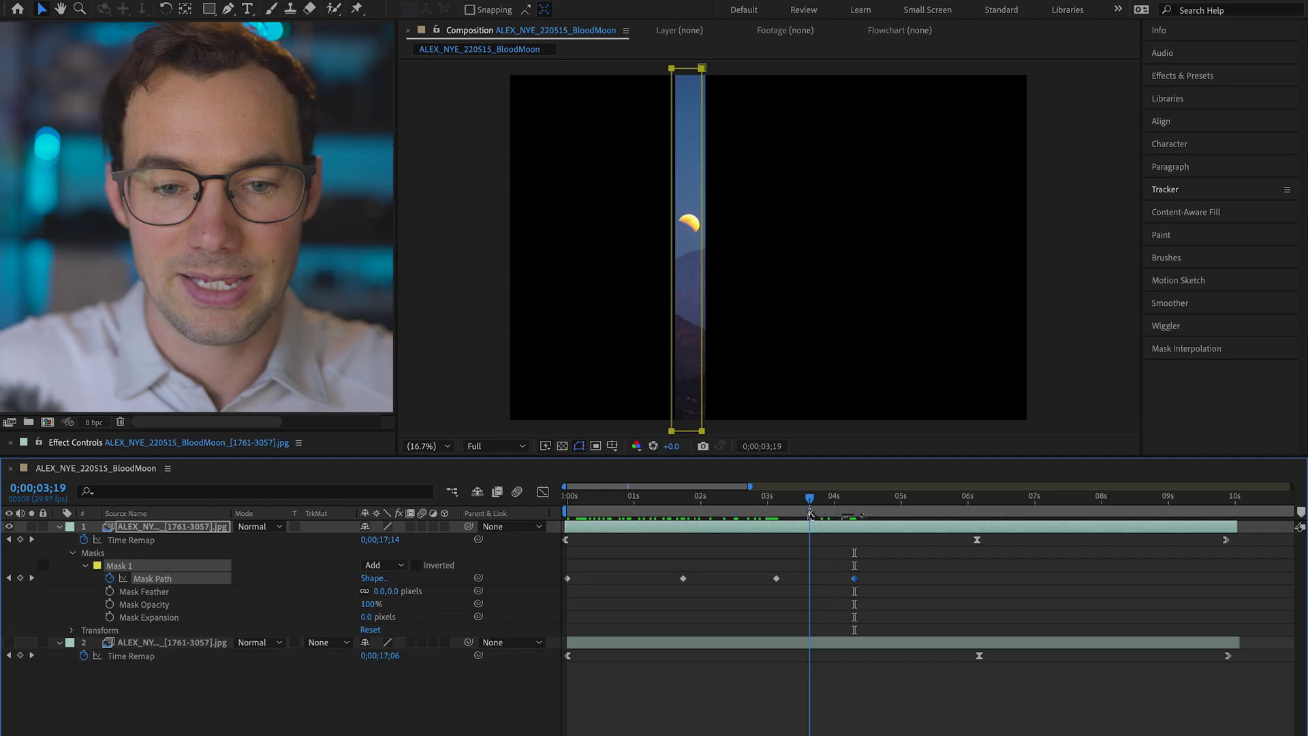
drag(817, 604, 796, 605)
mouse_move(808, 526)
mouse_down()
mouse_move(641, 545)
mouse_move(824, 545)
mouse_move(762, 544)
mouse_move(826, 525)
mouse_up()
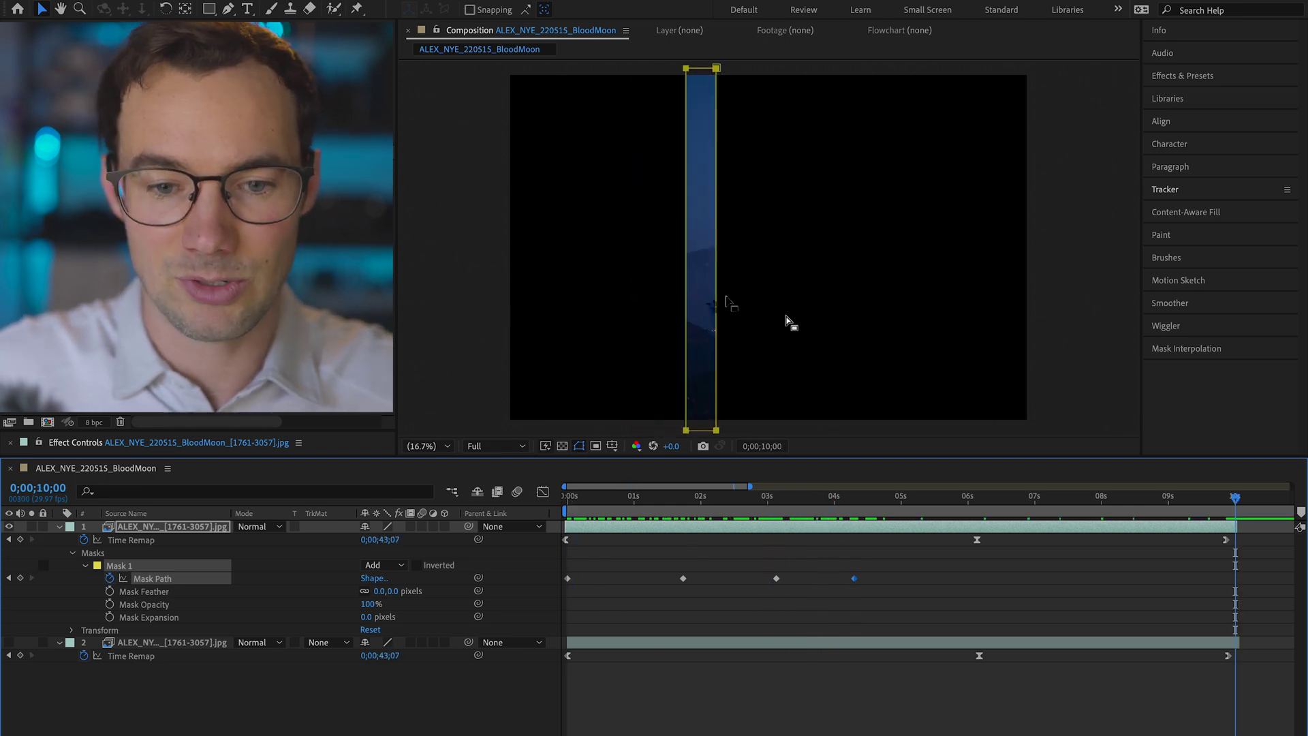
drag(719, 308, 812, 307)
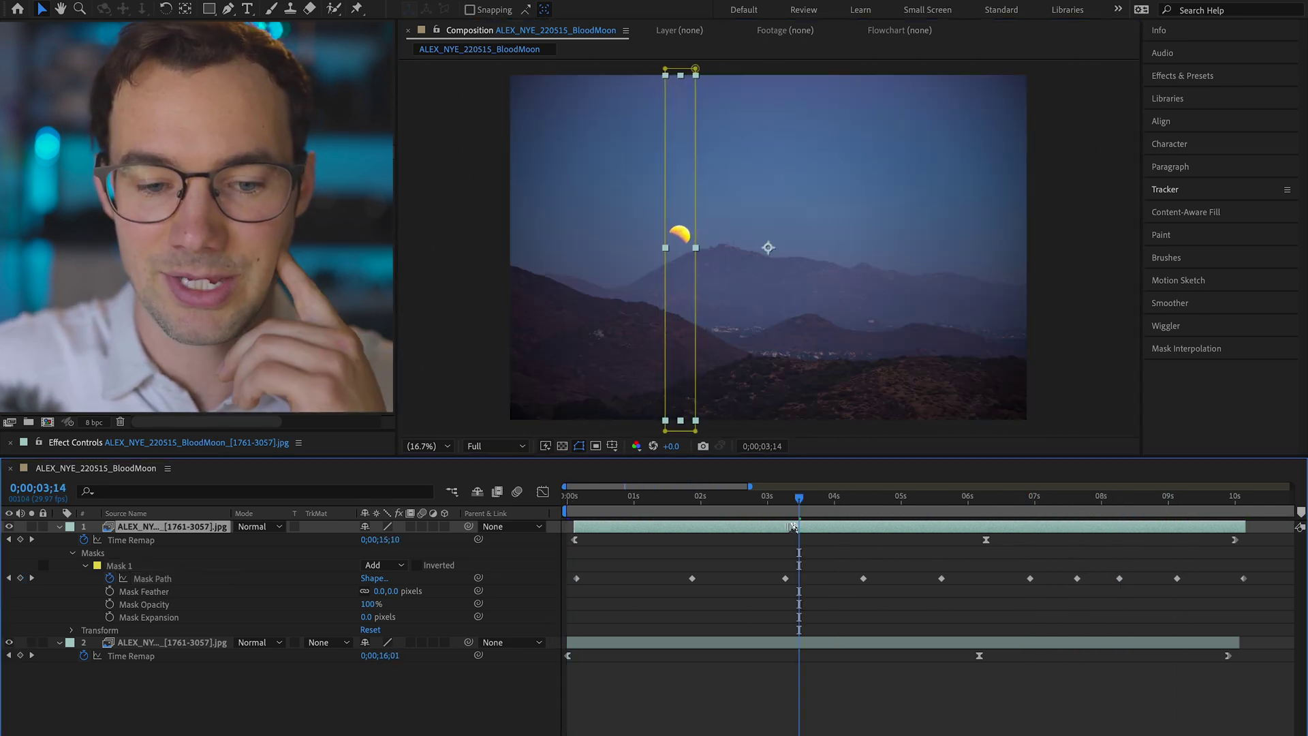
drag(802, 532, 835, 531)
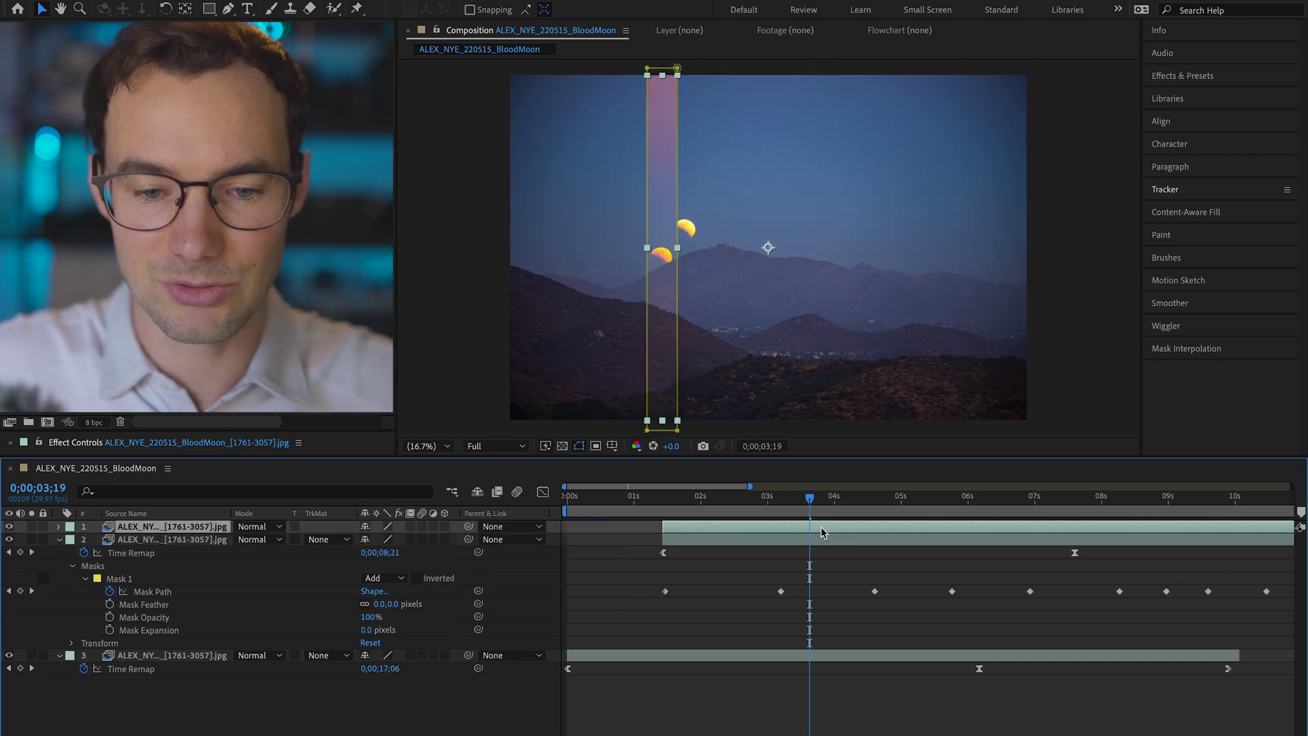
drag(704, 532, 813, 527)
Duplicate the masked layer into a stack of six, with start times staggered about 0.9 seconds apart above the base layer.
key(minus)
key(super+d)
key(super+d)
key(super+d)
key(super+d)
drag(781, 526, 815, 526)
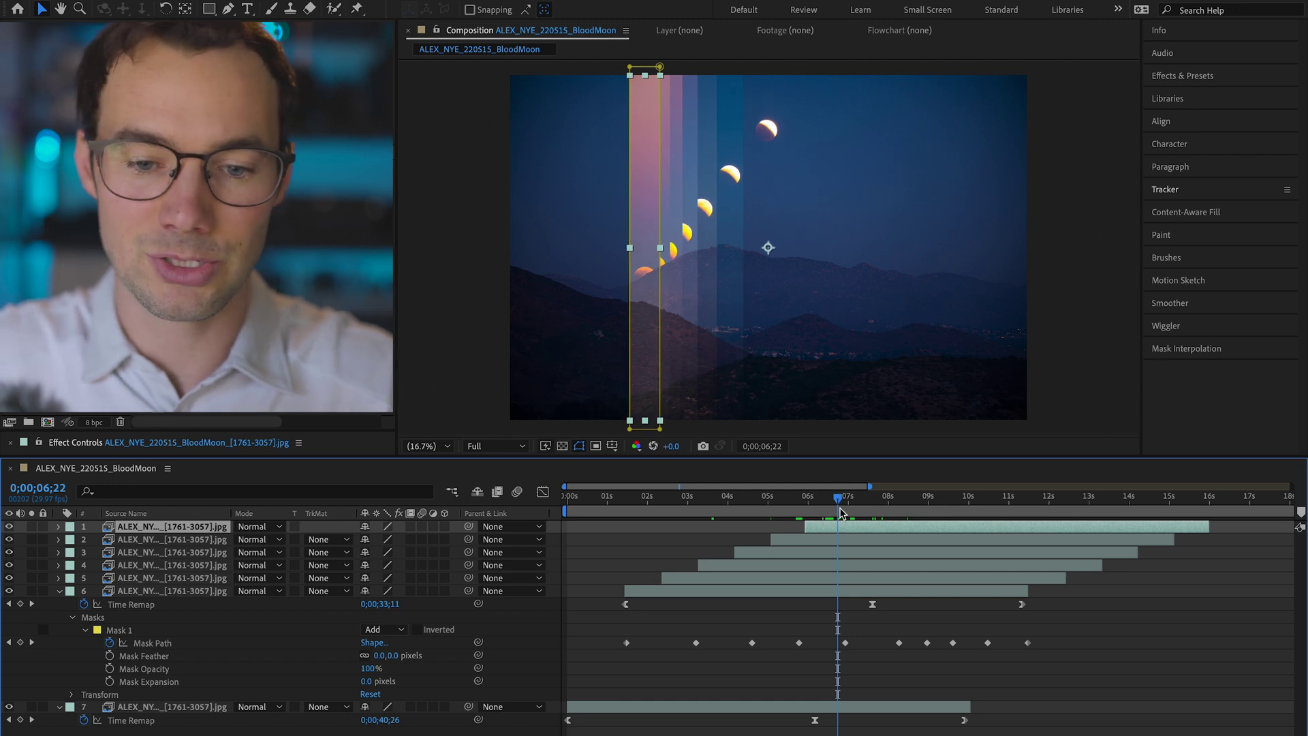
Examine how the masked strips overlap neighbouring moons at 0;00;07;05 by toggling the third layer's visibility.
drag(839, 508, 852, 509)
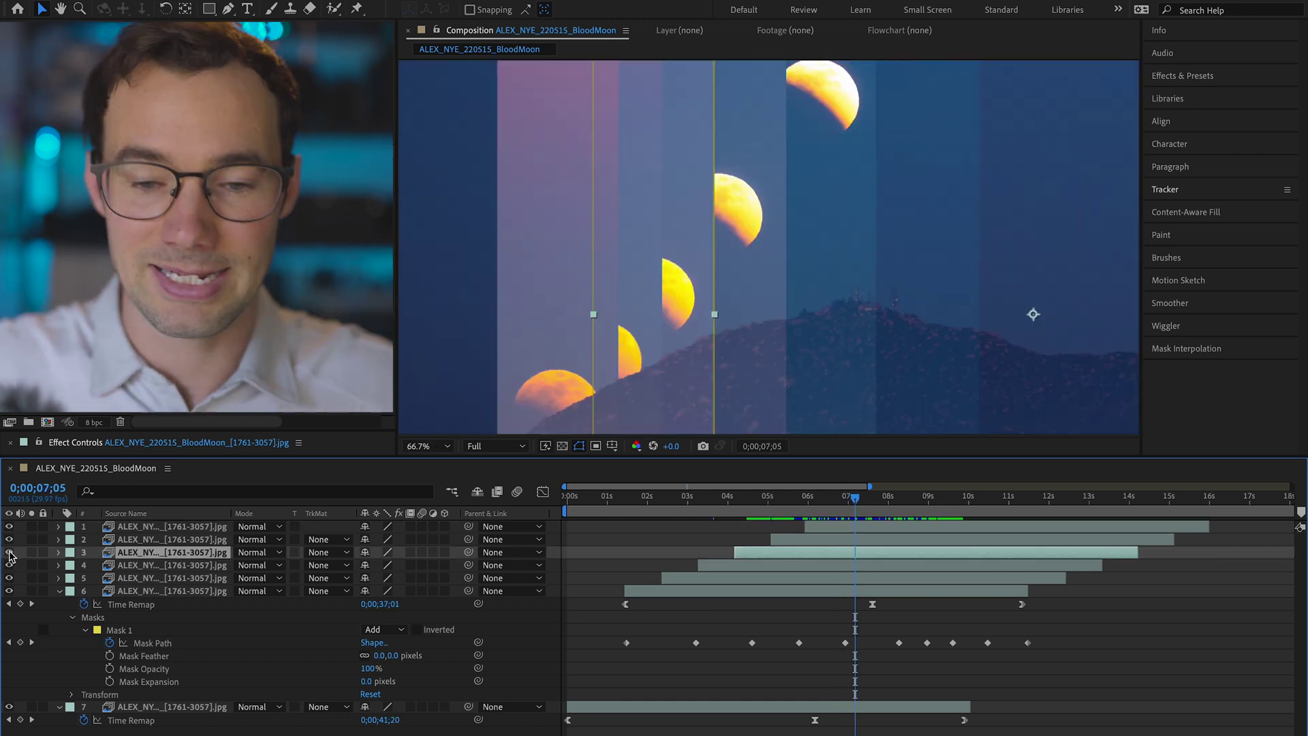
click(10, 553)
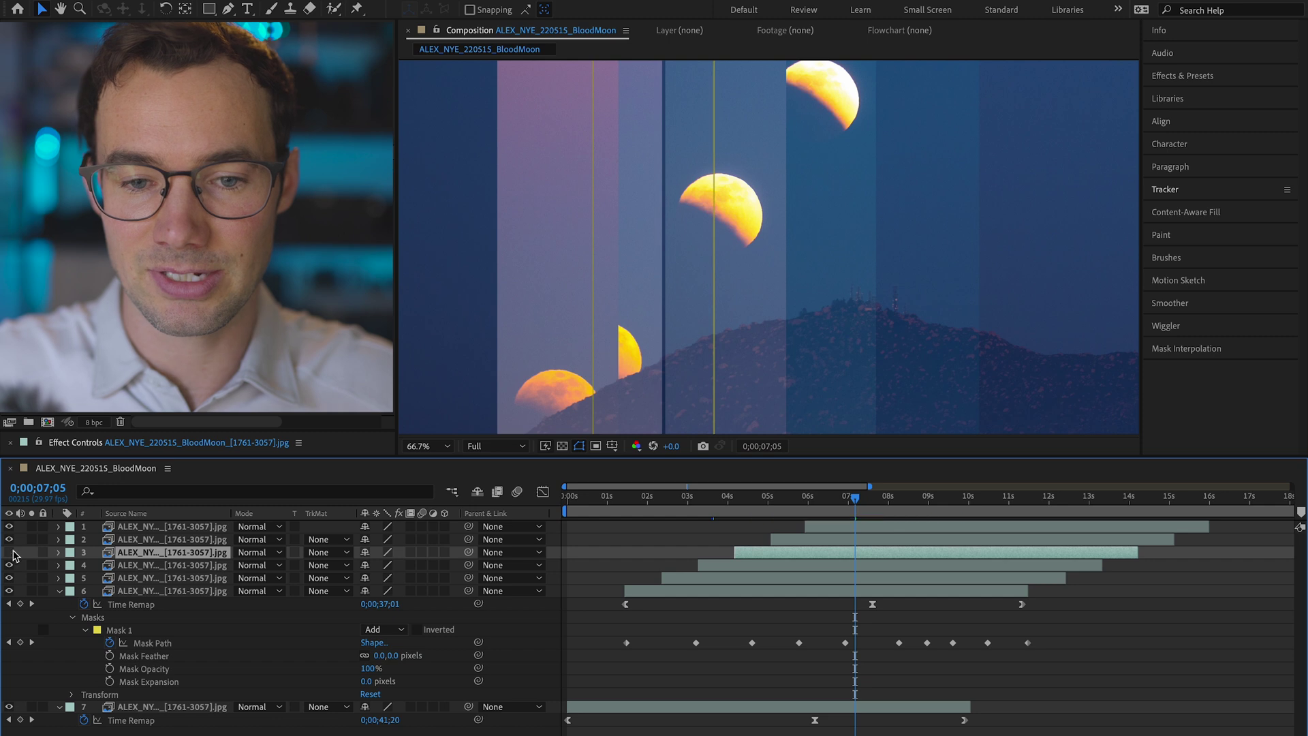
click(10, 552)
click(10, 552)
click(10, 552)
click(10, 553)
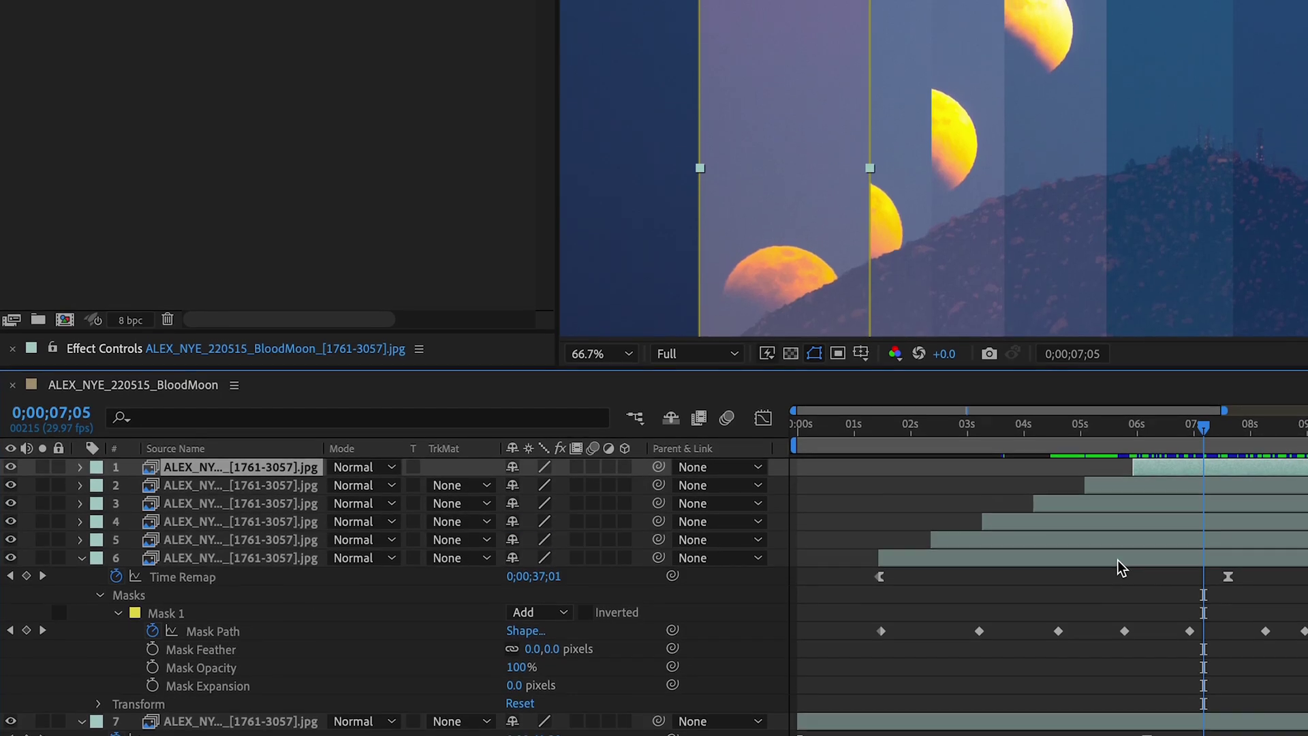
Set all six masked layers' blending mode to Lighten and scrub through the moon trail.
shift+click(1118, 560)
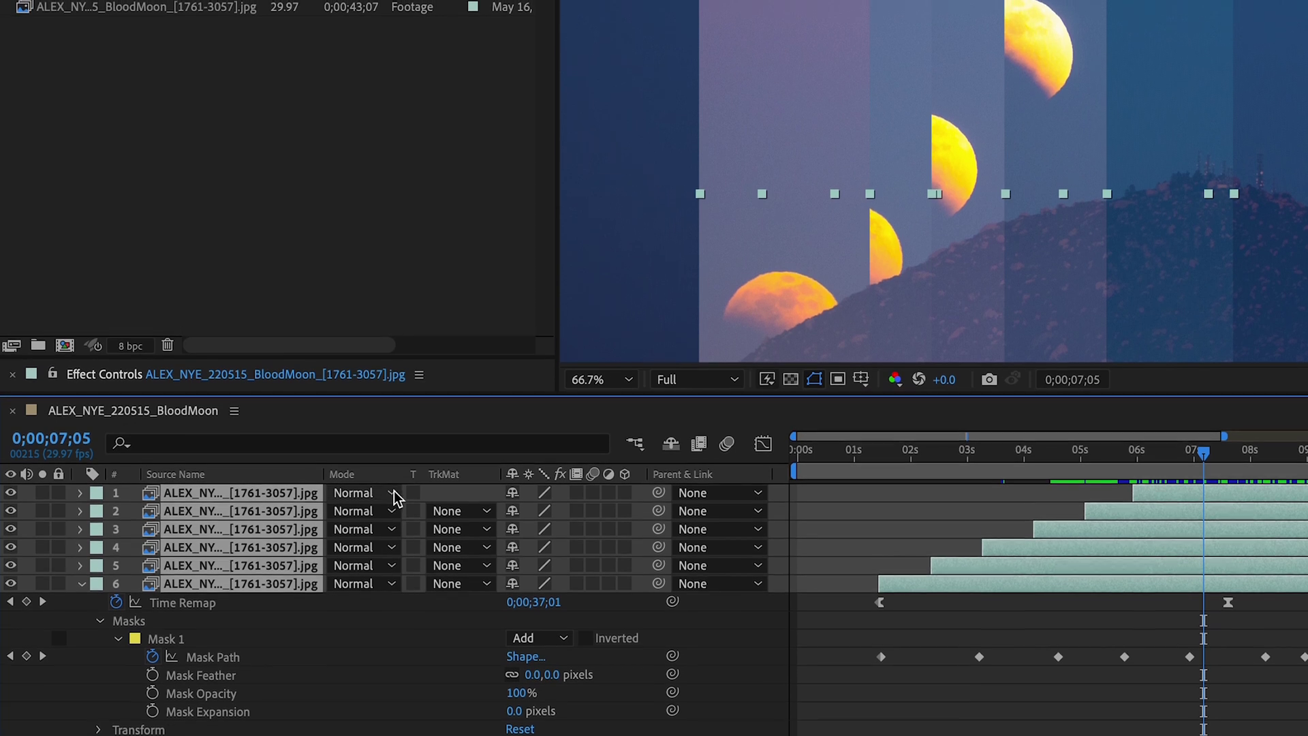
click(394, 494)
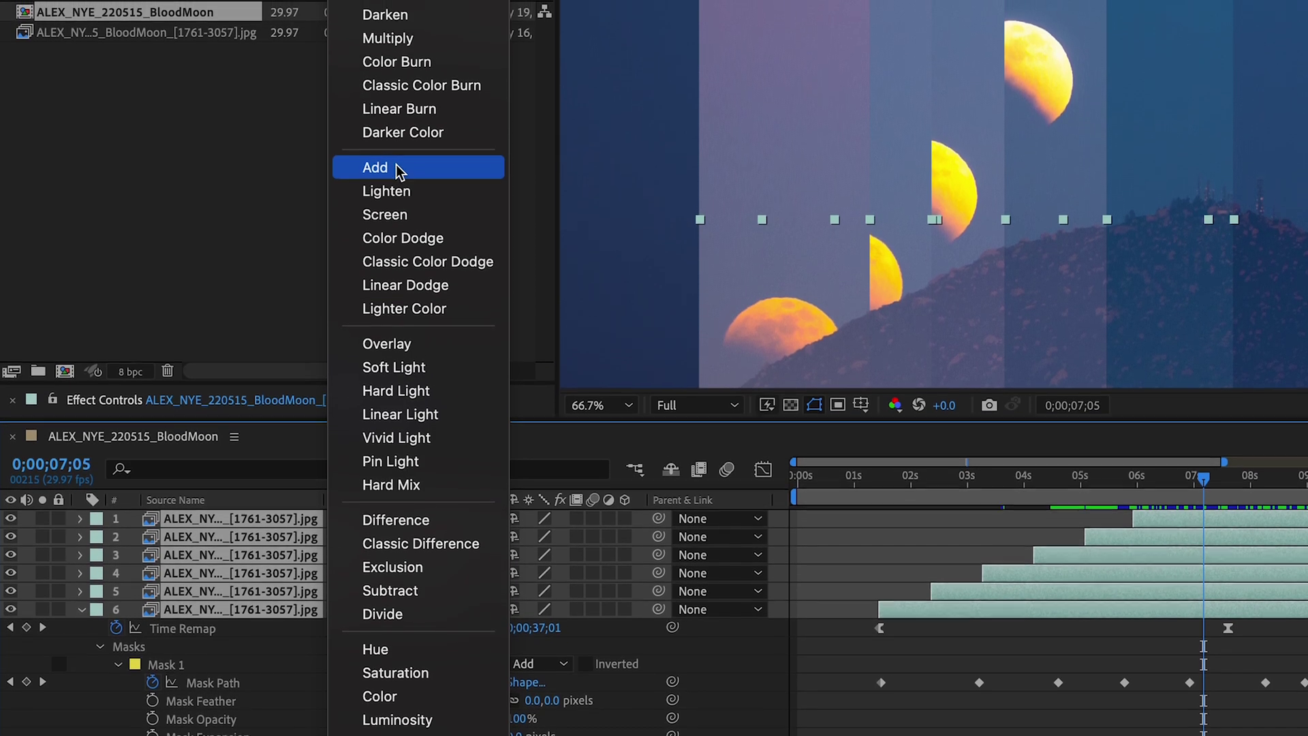
click(415, 191)
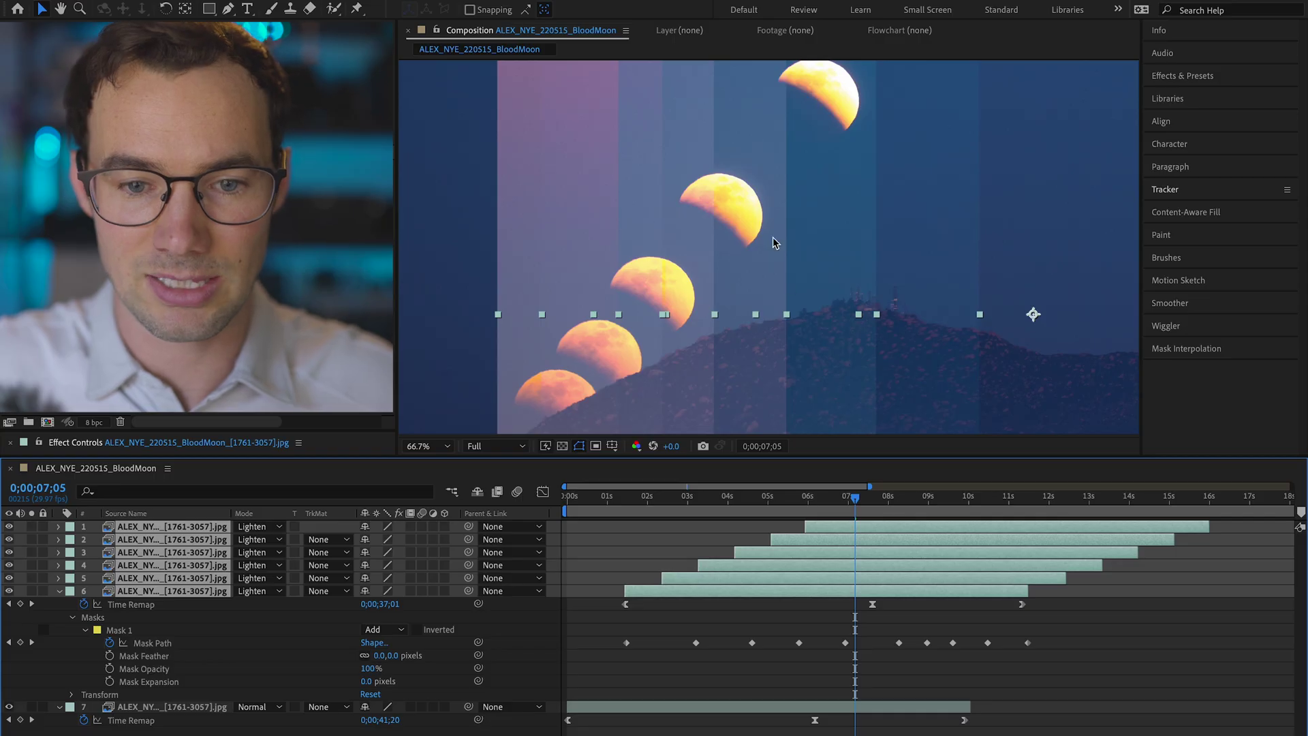
mouse_move(855, 507)
mouse_down()
mouse_move(888, 503)
mouse_move(835, 510)
mouse_move(861, 510)
mouse_up()
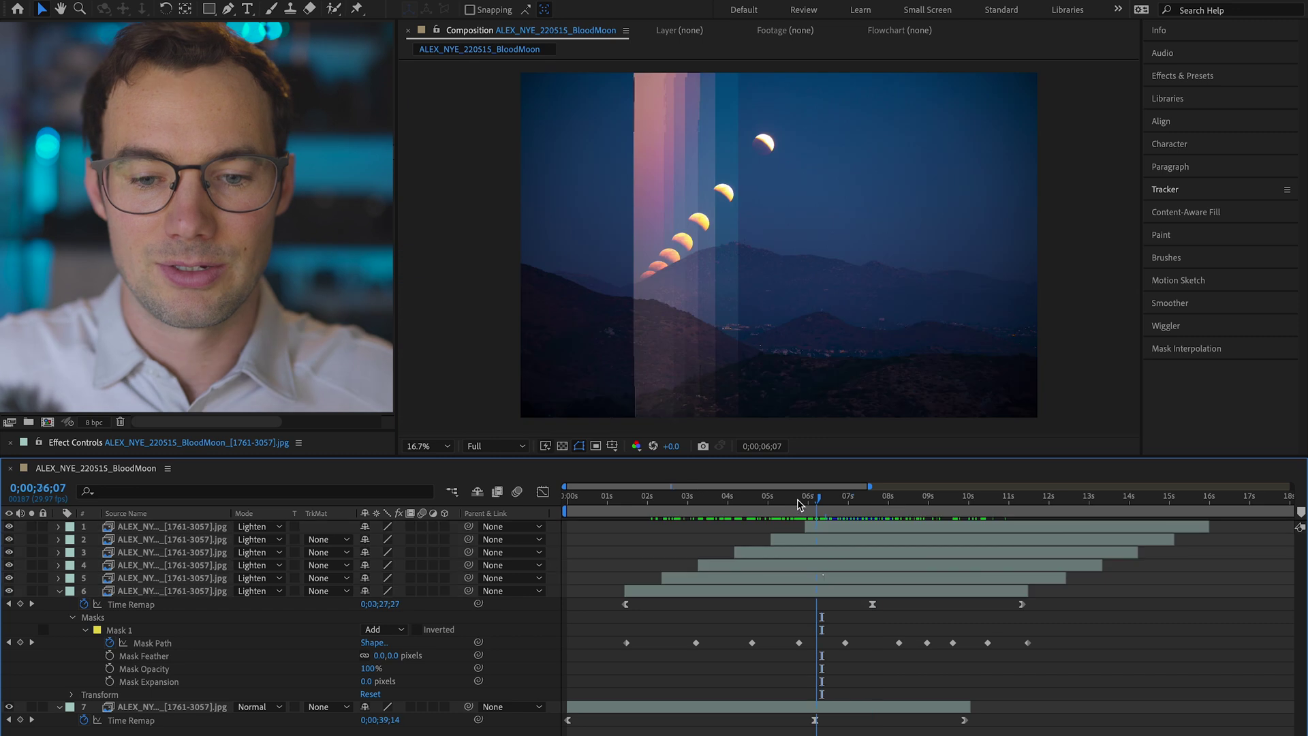
click(795, 501)
mouse_move(797, 504)
mouse_down()
mouse_move(889, 504)
mouse_move(787, 505)
mouse_move(801, 504)
mouse_up()
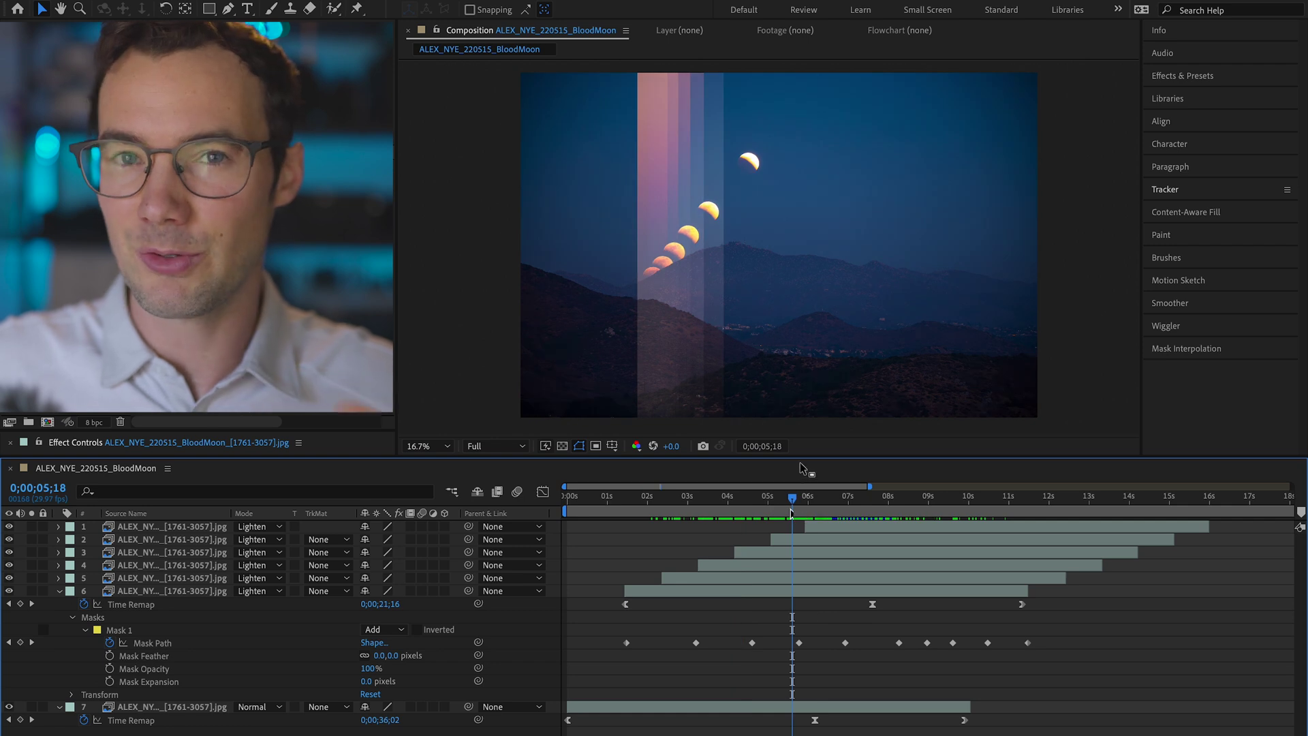
mouse_move(813, 498)
mouse_down()
mouse_move(742, 521)
mouse_move(838, 497)
mouse_up()
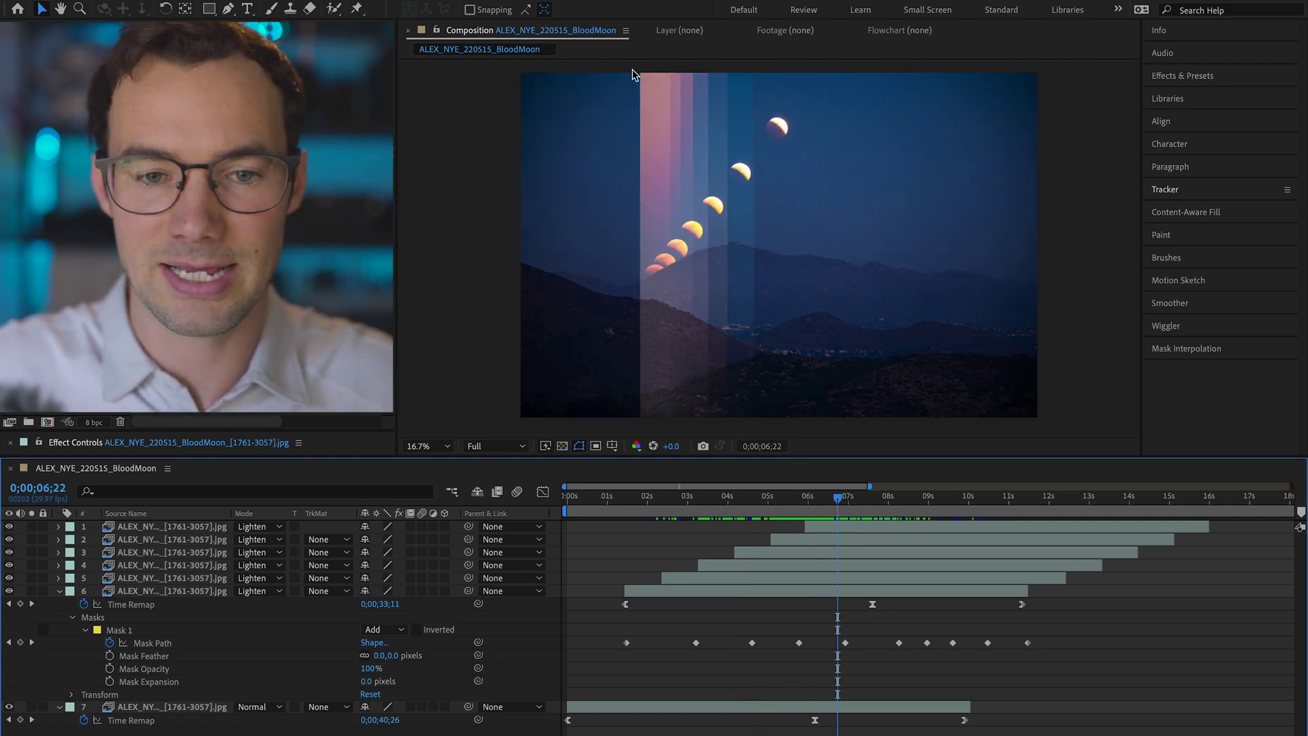
Delete all six masked Lighten layers and duplicate the remaining base layer.
click(861, 526)
shift+click(873, 581)
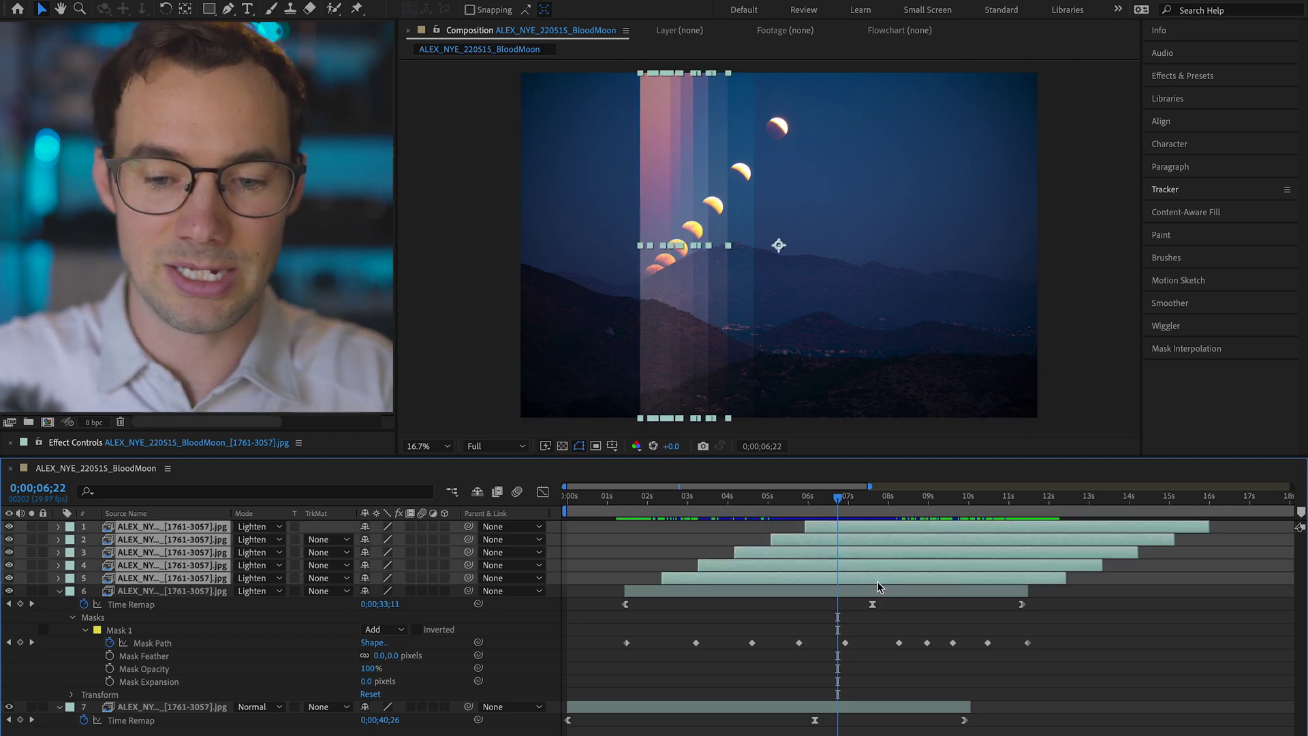
drag(878, 585, 878, 590)
key(Delete)
key(ctrl+d)
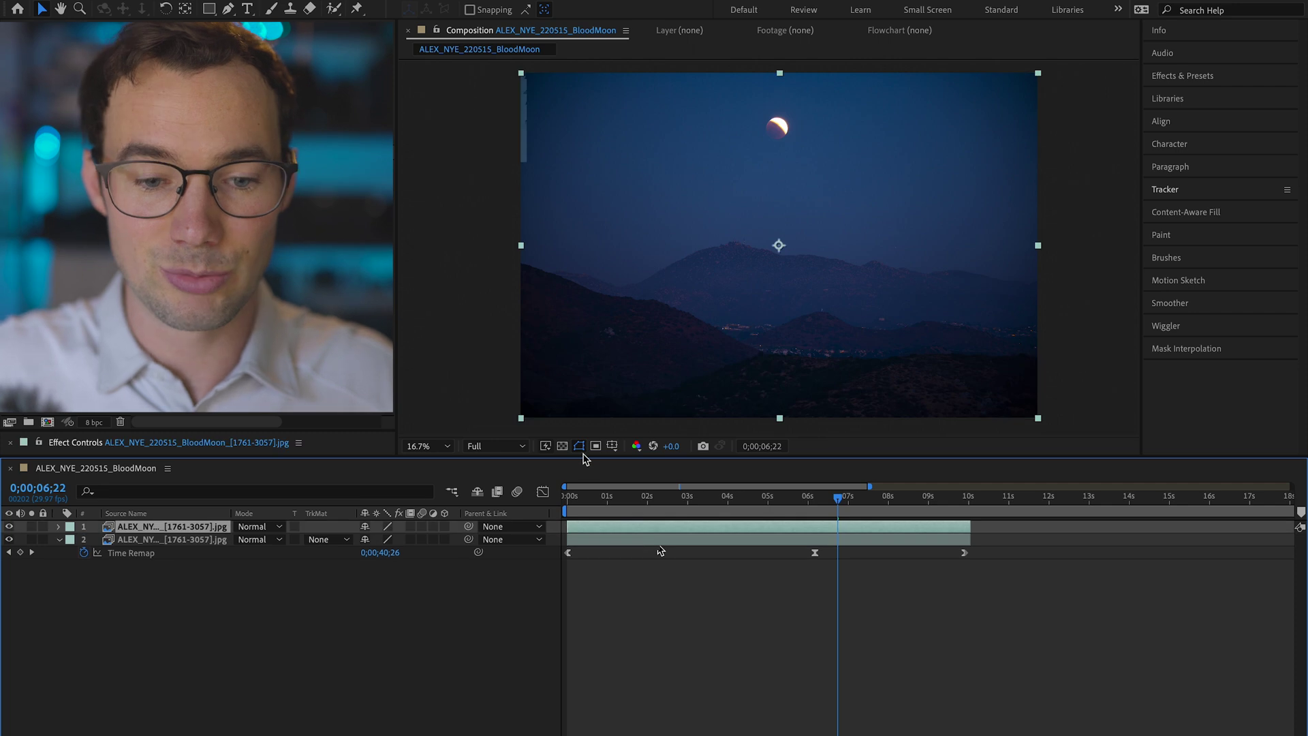
At 0;00;00;00, mask the upper layer from beyond the frame's left edge to just past the moon, with the base layer hidden.
key(Home)
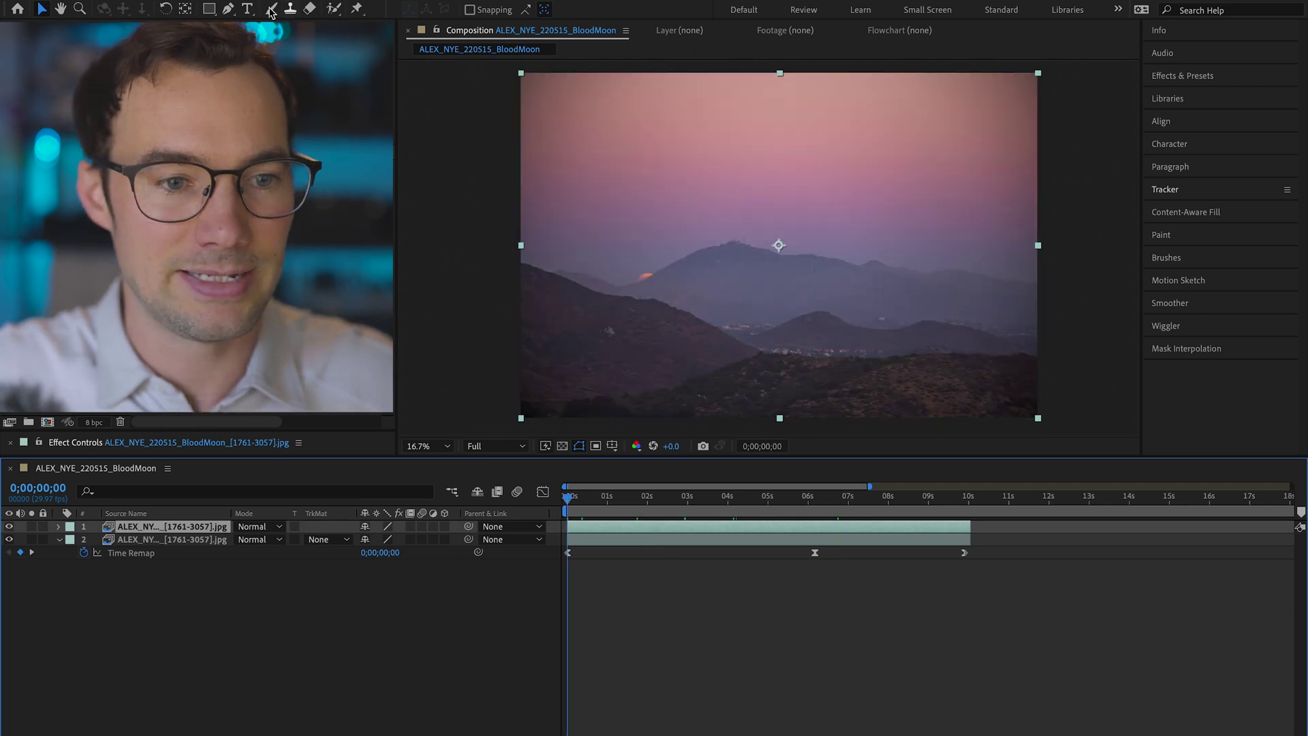
click(209, 10)
mouse_move(447, 65)
mouse_down()
mouse_move(488, 92)
mouse_move(634, 357)
mouse_move(517, 380)
mouse_move(458, 365)
mouse_move(511, 367)
mouse_move(515, 407)
mouse_move(622, 419)
mouse_up()
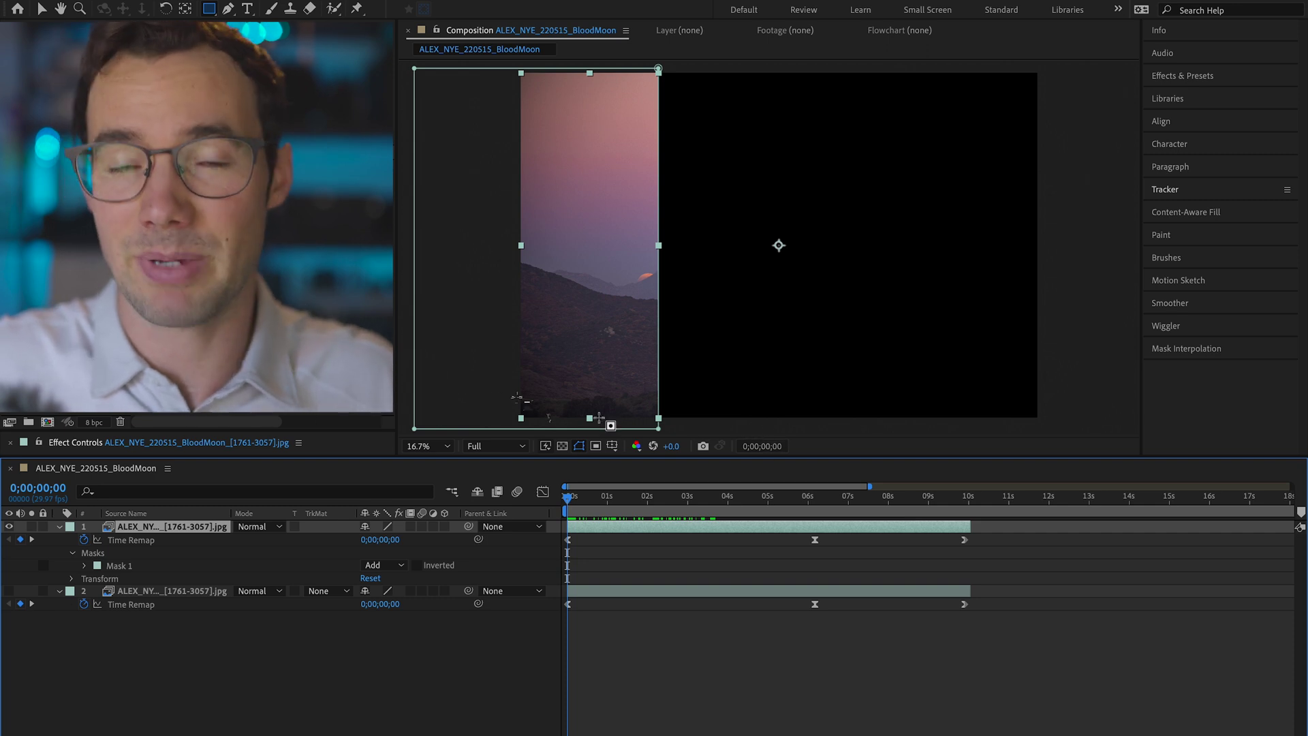
Keyframe the Mask Path at 0;00;00;00, then move and widen the mask at 0;00;10;00 so its right edge sits just past the moon.
click(84, 566)
click(140, 581)
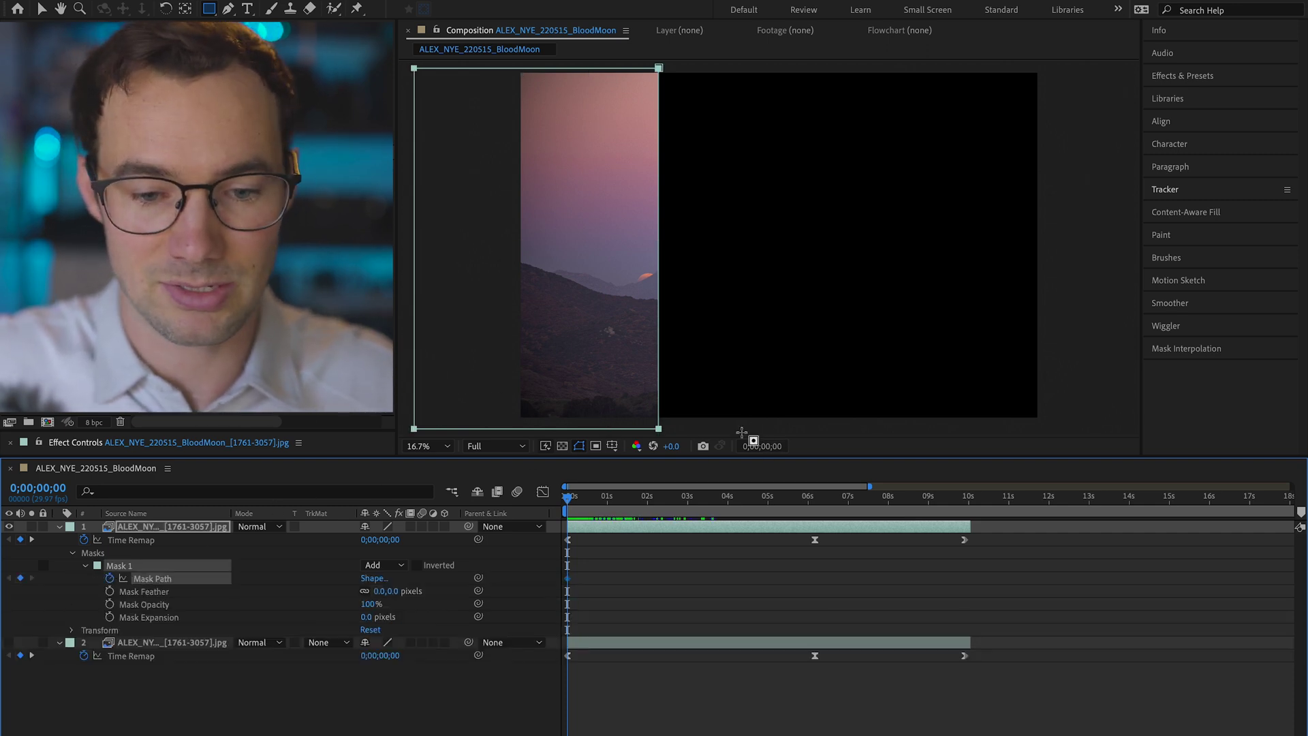
click(938, 501)
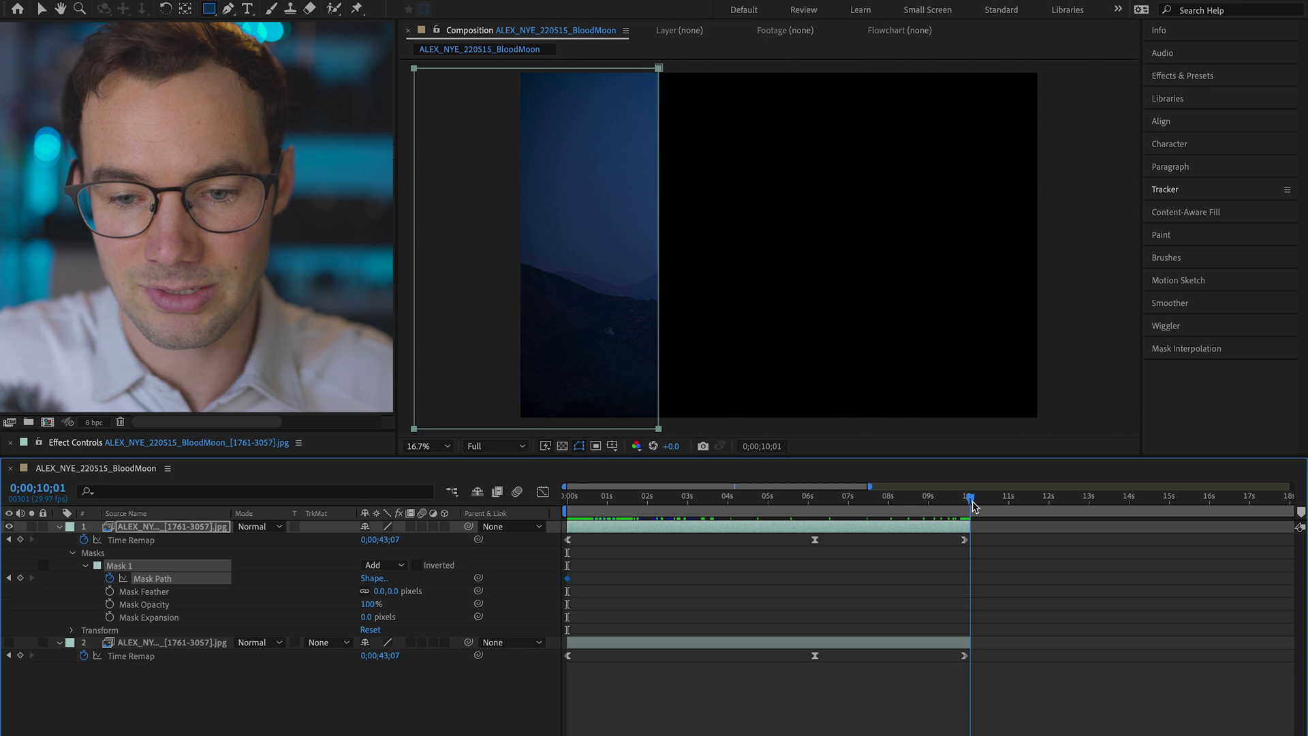
drag(972, 506, 970, 506)
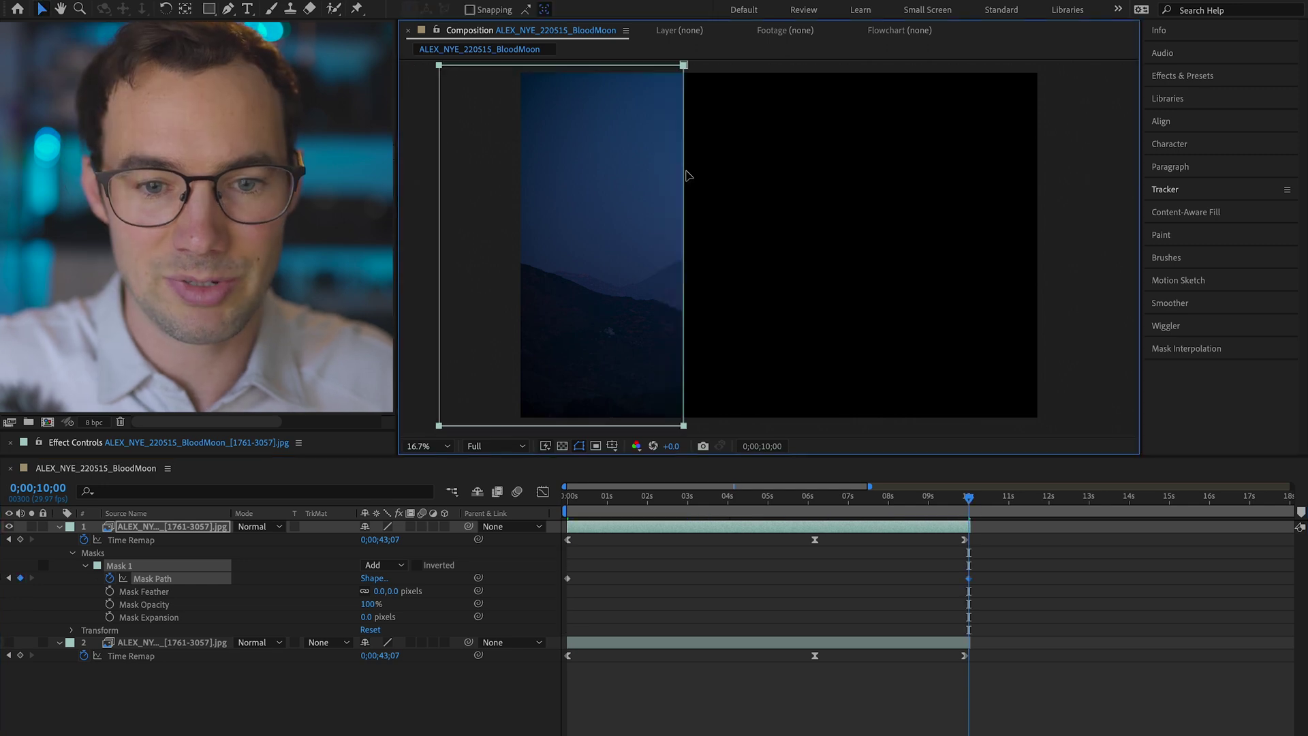
drag(687, 175, 802, 175)
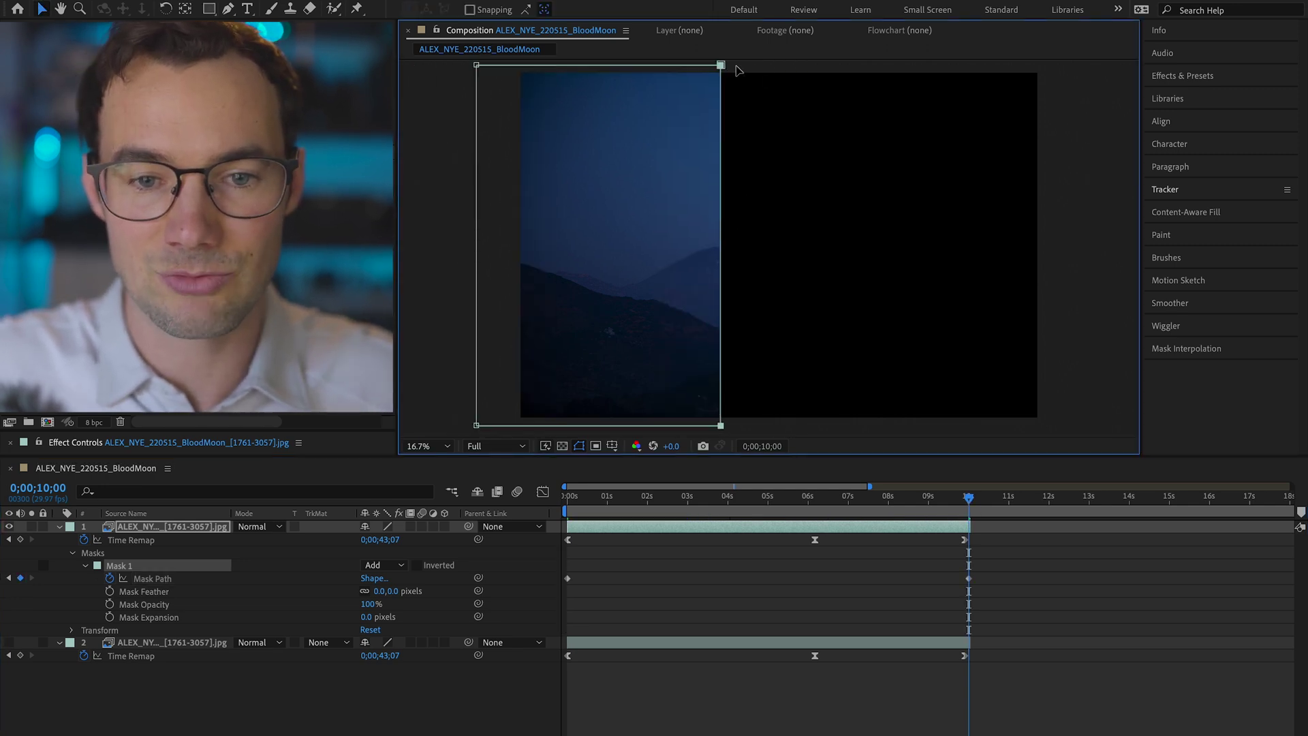
drag(722, 65, 829, 68)
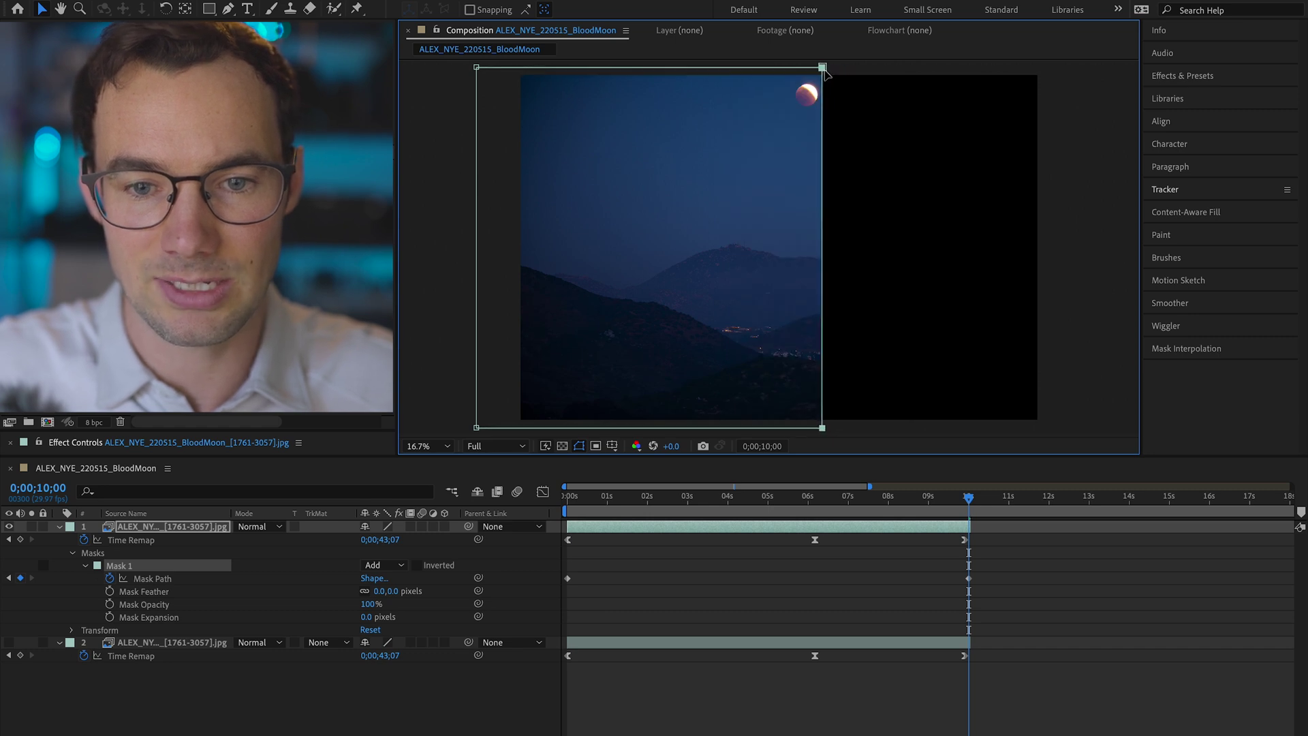
click(887, 120)
scroll(814, 82, up, 6)
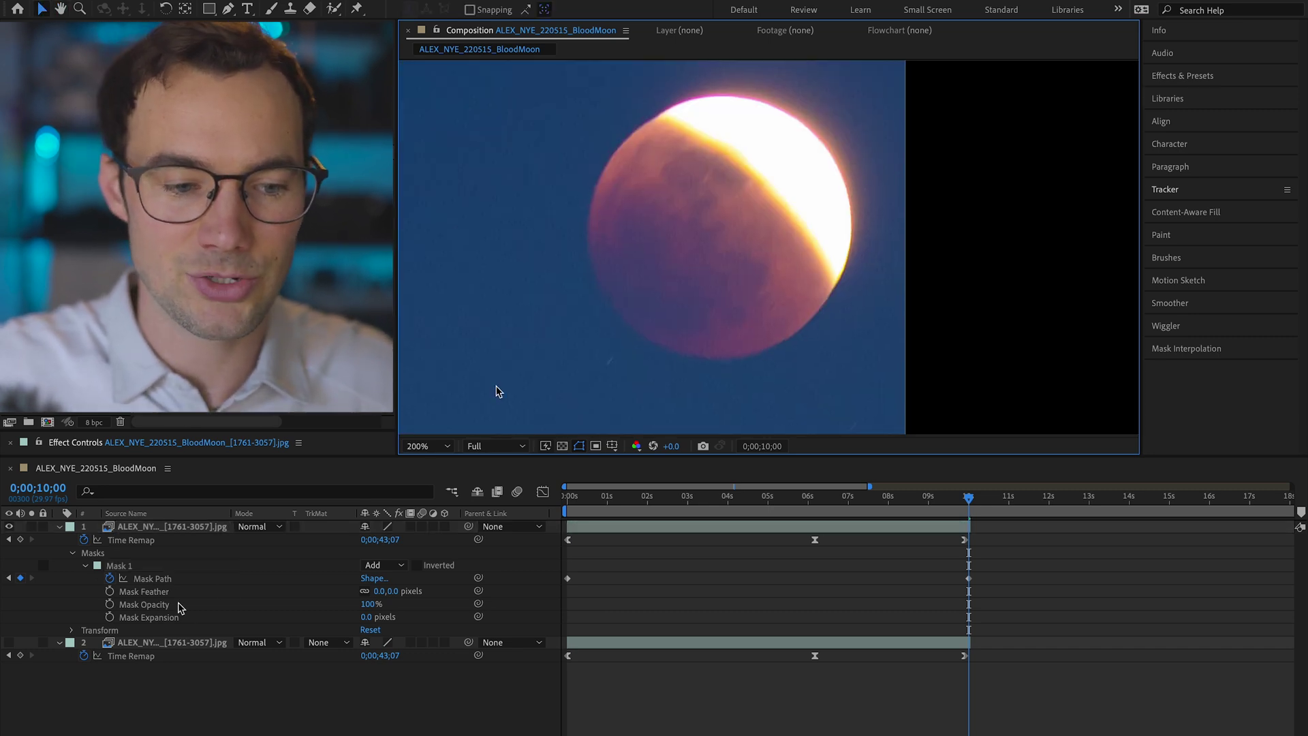
click(138, 566)
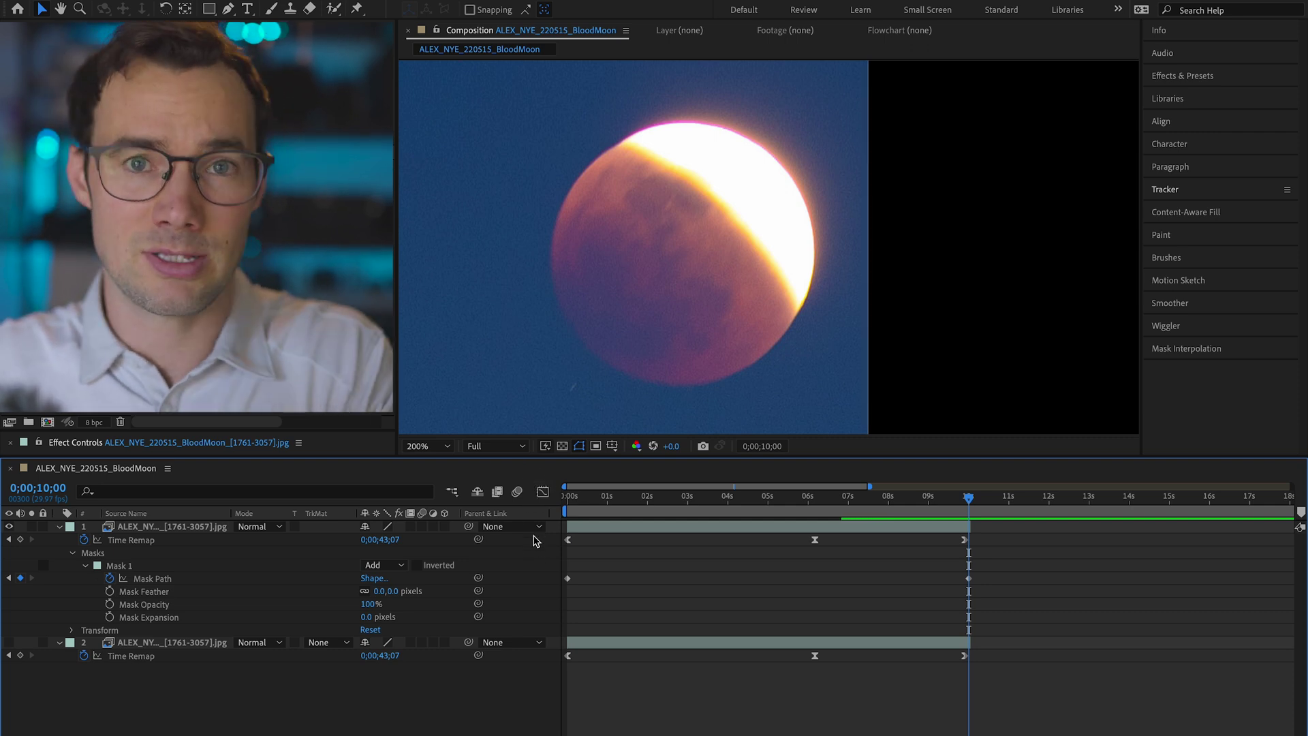
Try Mask Feather values including 140 pixels on the upper layer's mask, and restore the feather to 0 pixels.
drag(379, 591, 367, 590)
drag(601, 571, 608, 572)
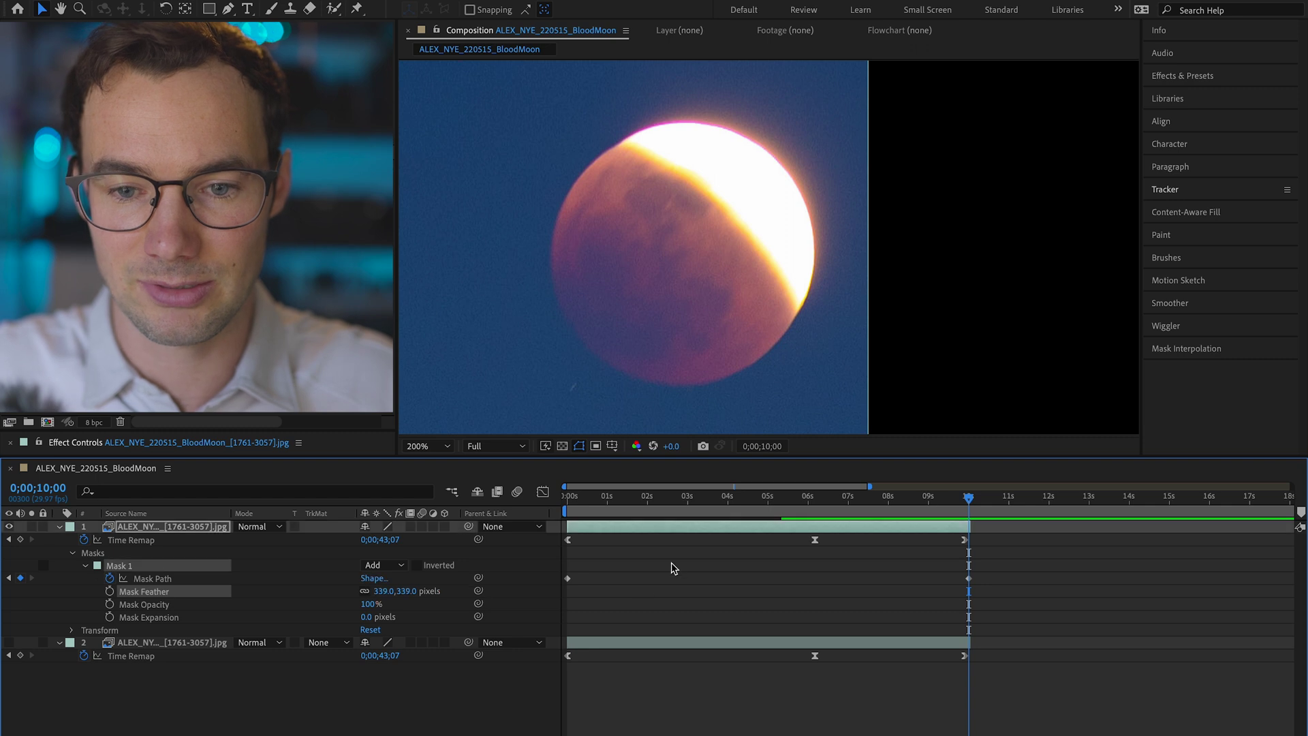
key(ctrl+z)
click(380, 592)
text(50)
key(Return)
key(BackSpace)
key(BackSpace)
text(140)
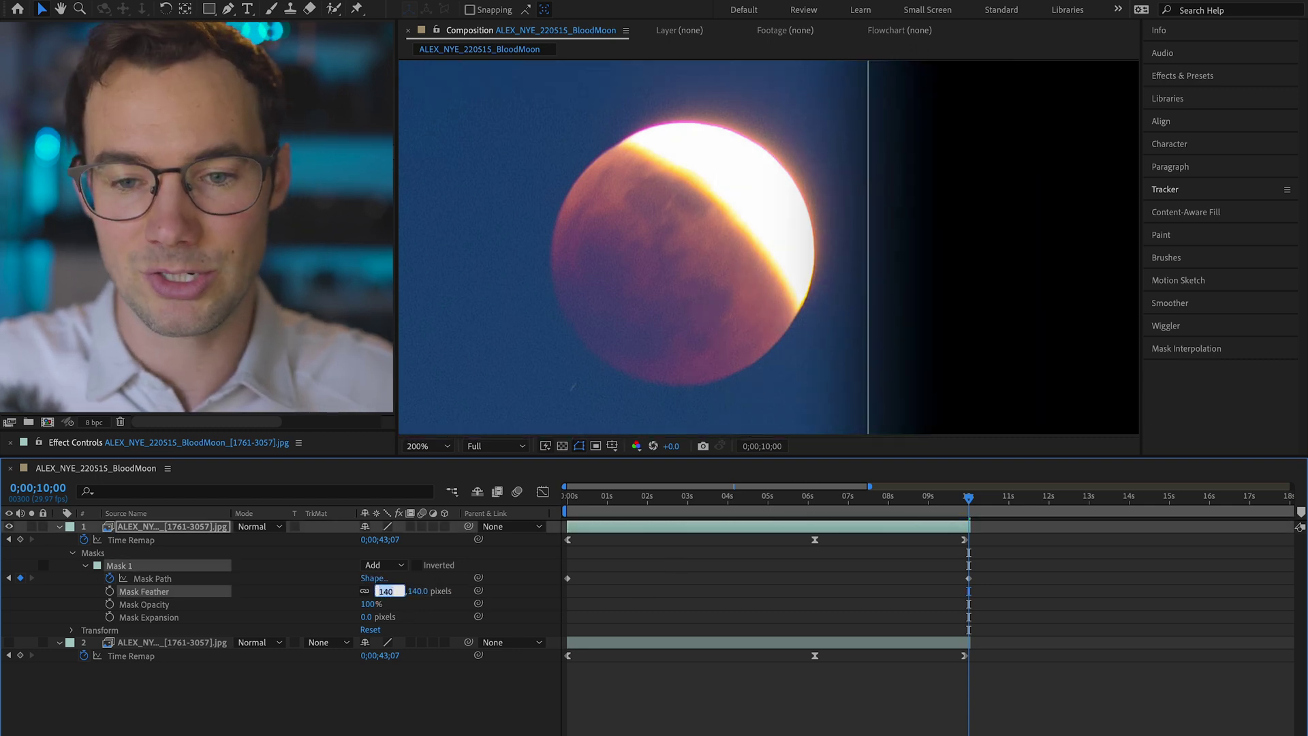
key(Return)
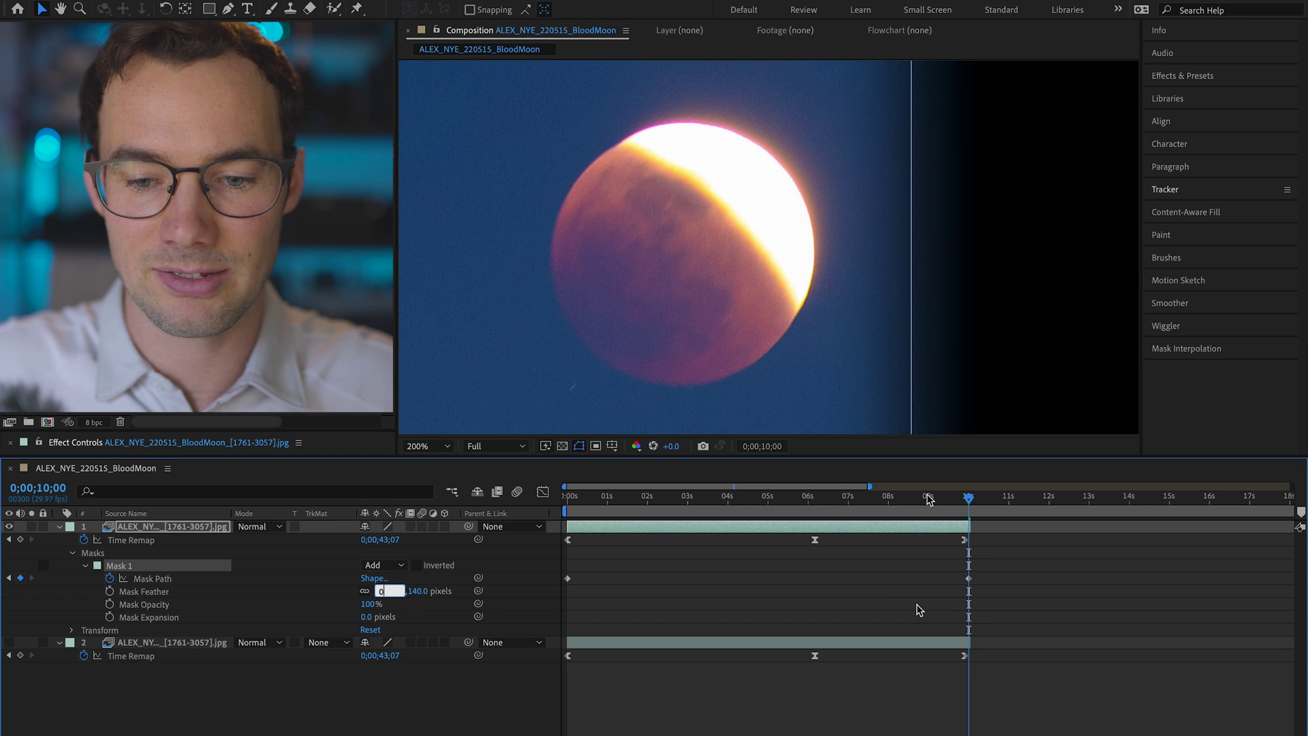
click(957, 512)
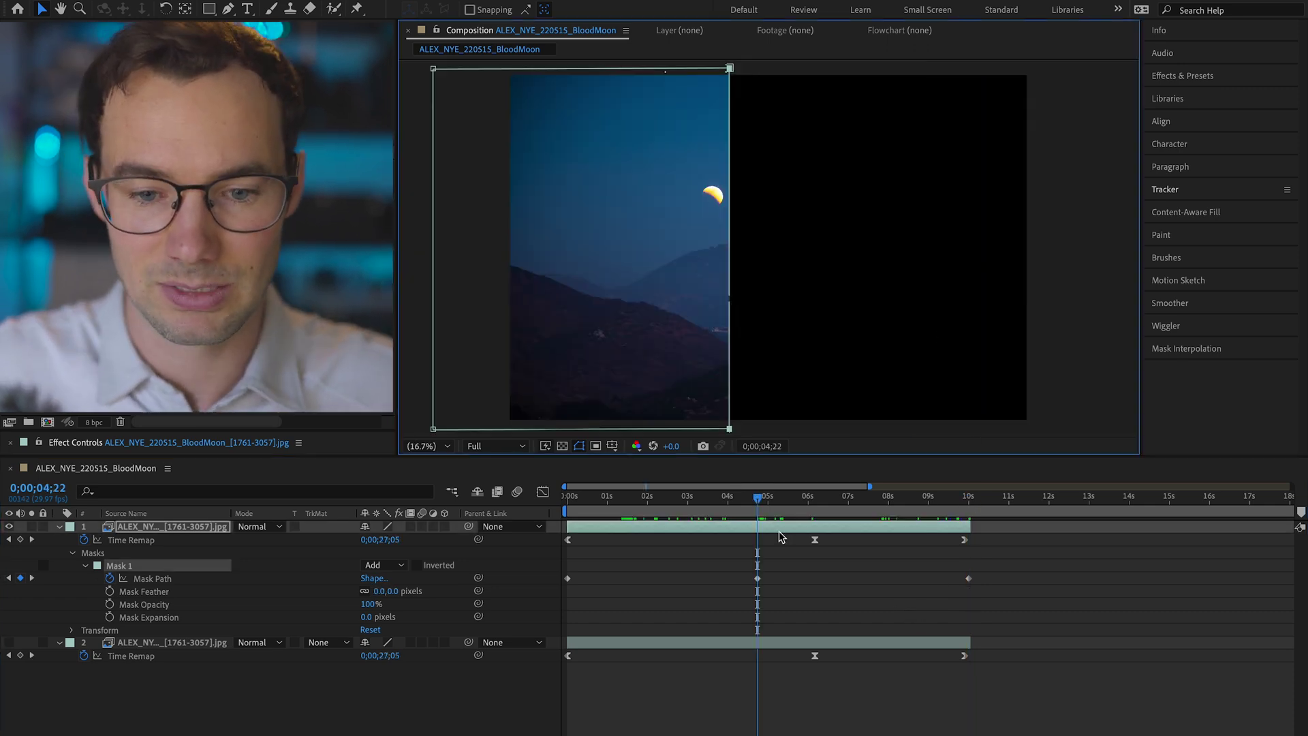
Add intermediate Mask Path keyframes along the upper layer, adjusting the mask so its right edge stays just past the rising moon.
drag(779, 513, 609, 511)
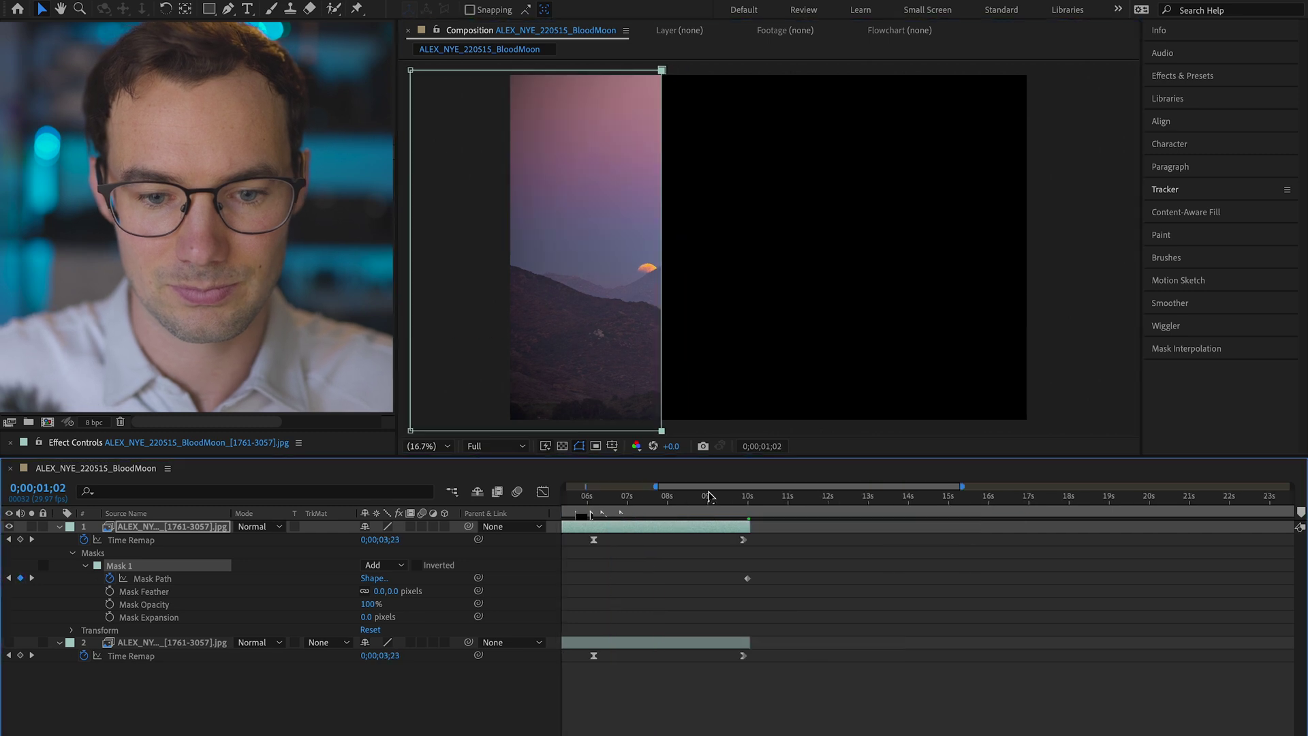
drag(688, 512, 715, 513)
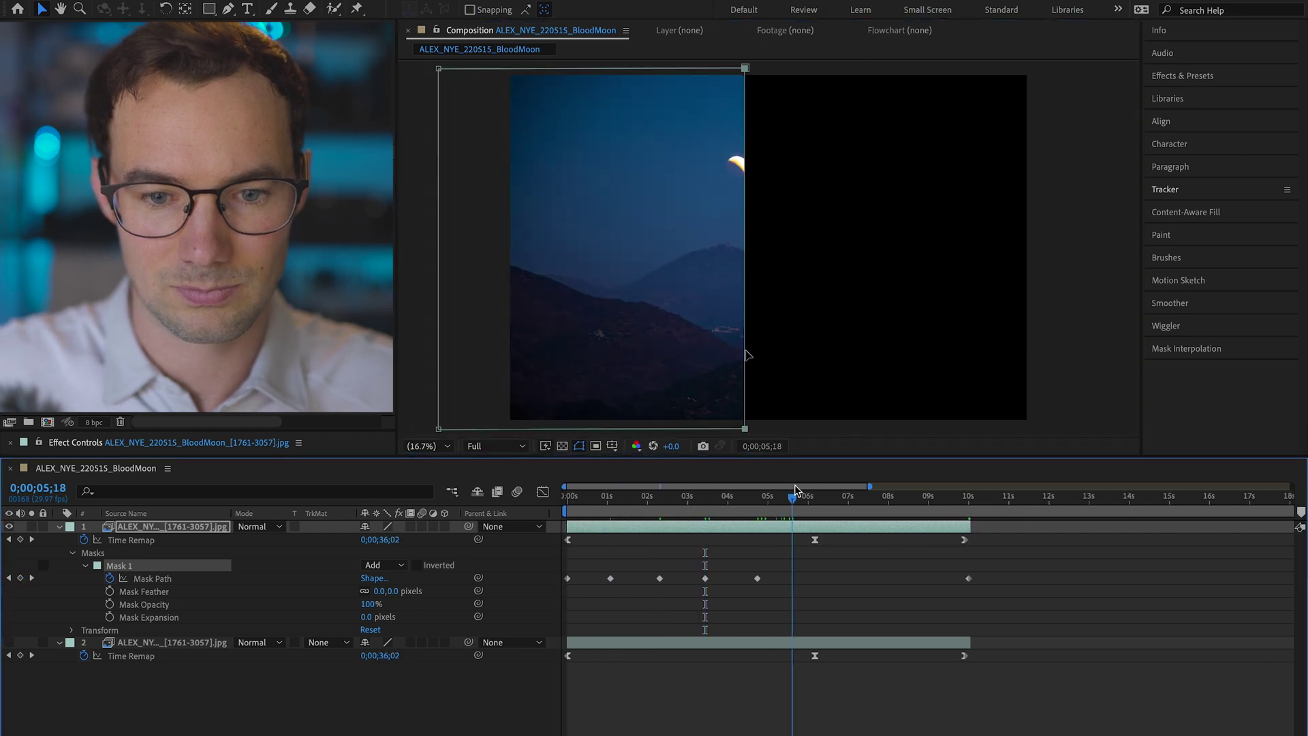
drag(788, 511, 891, 495)
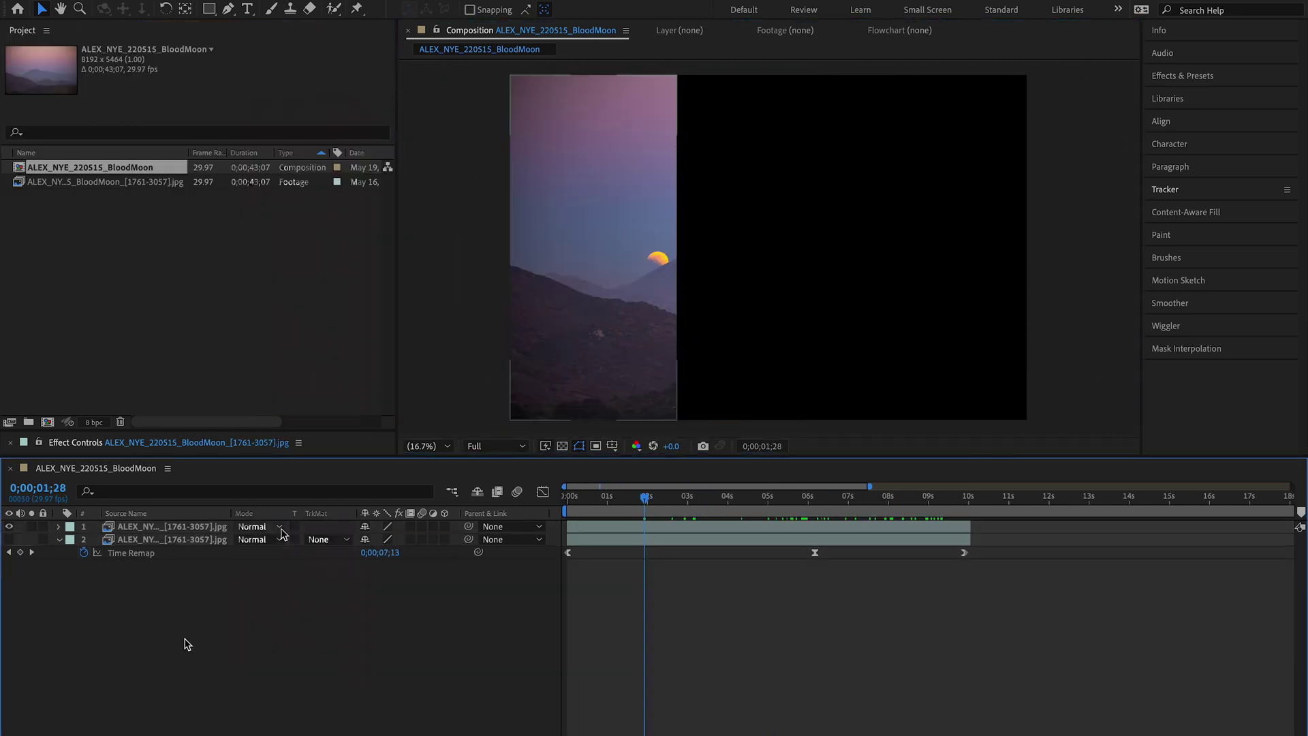
Set the masked layer's blending mode to Lighten and build nine staggered copies of it above the visible base layer.
click(259, 525)
click(291, 294)
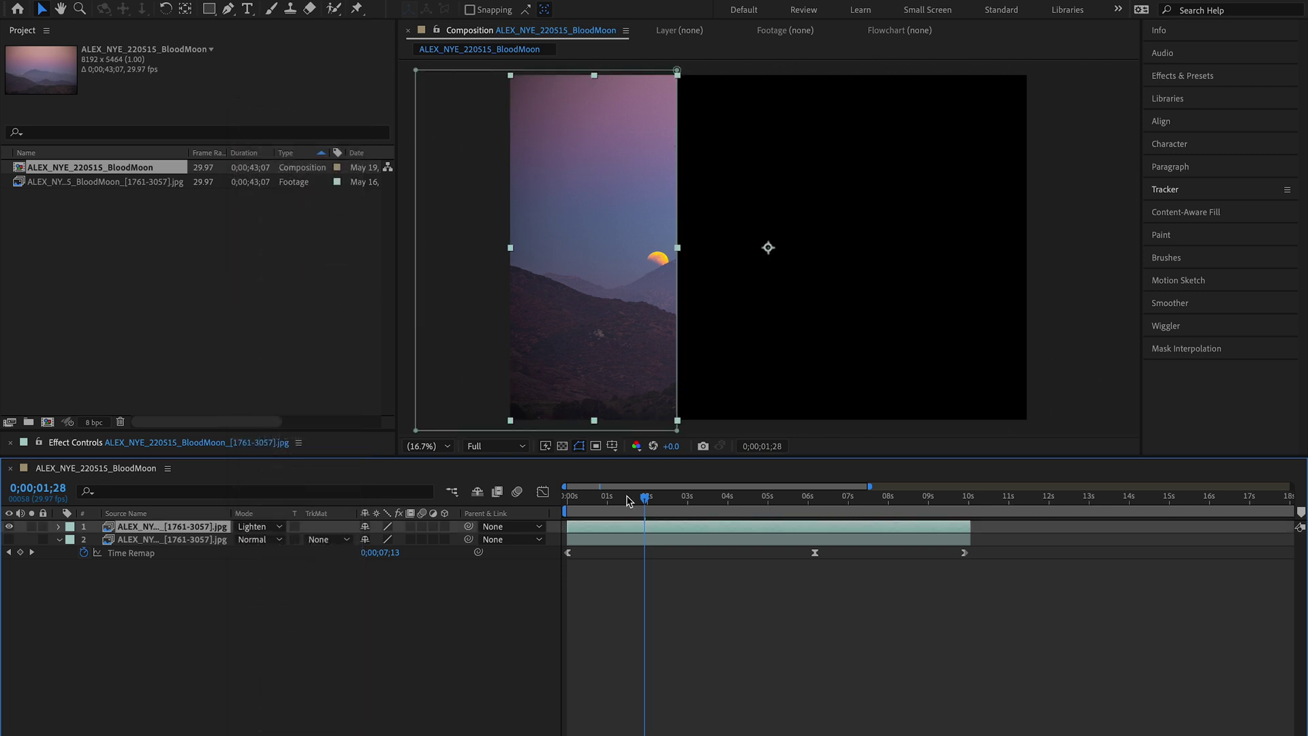
mouse_move(631, 527)
mouse_down()
mouse_move(656, 525)
mouse_move(645, 518)
mouse_up()
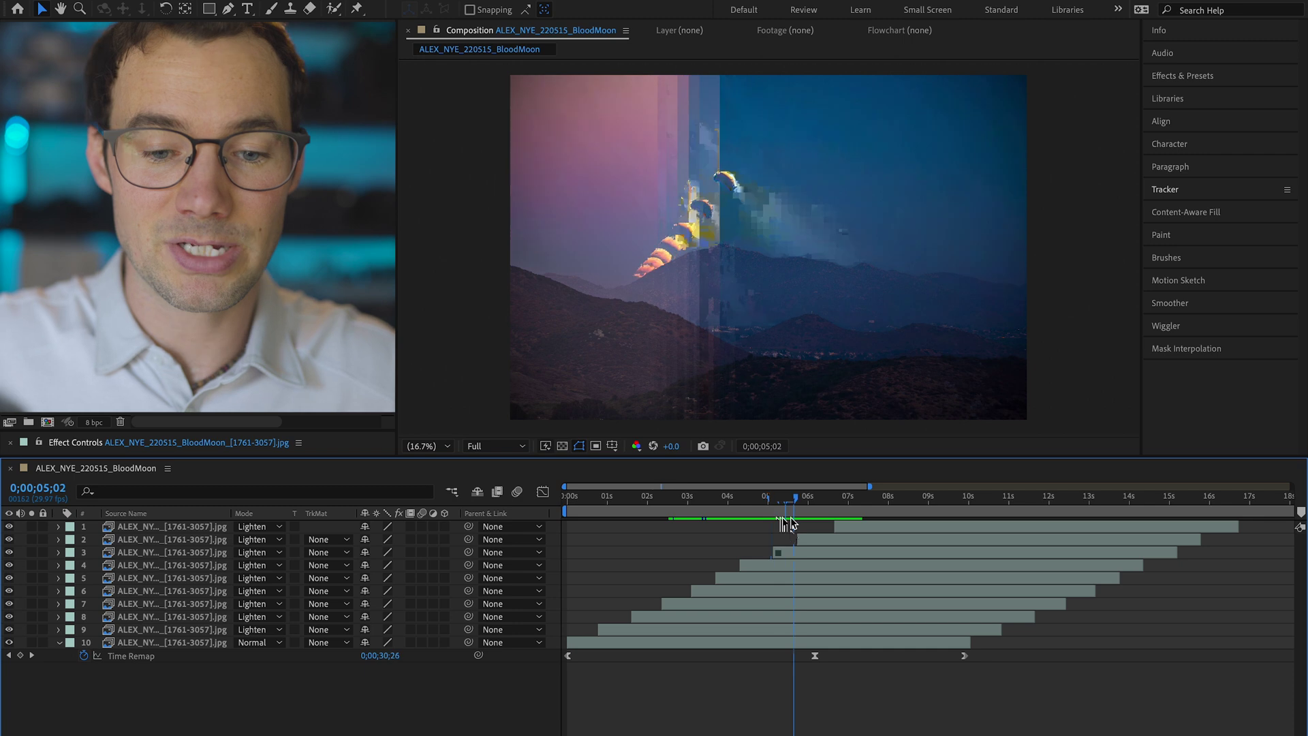
Duplicate the nine staggered Lighten layers, stack the duplicates on top and shift them later in time to continue the moon trail.
click(769, 499)
drag(769, 506, 745, 515)
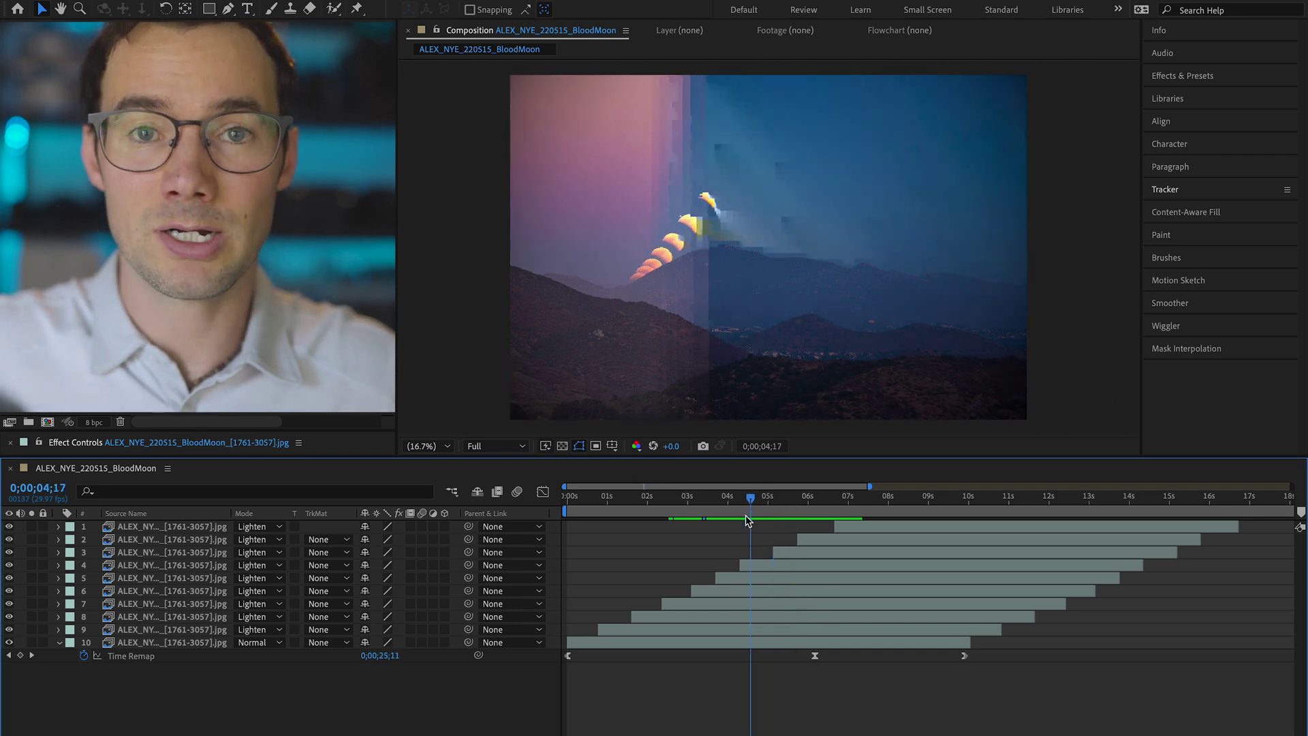
key(ctrl+a)
key(ctrl+d)
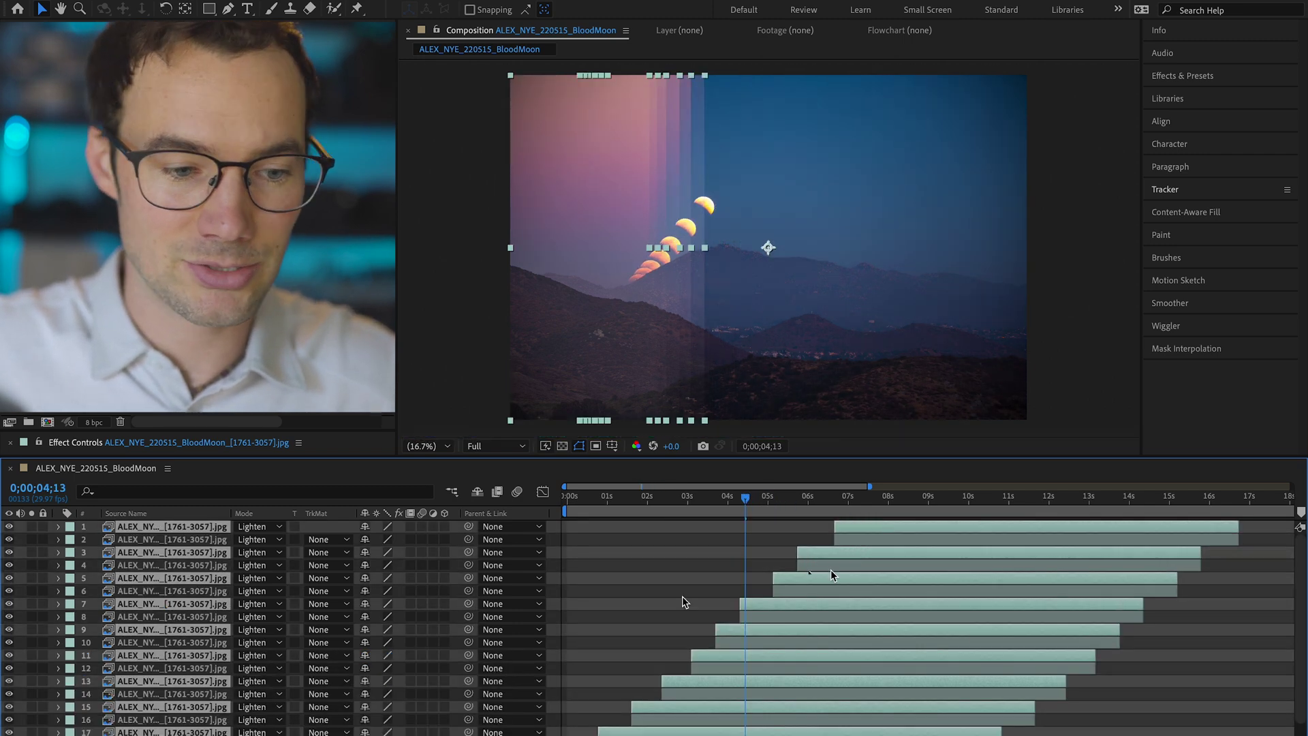
drag(146, 555, 145, 533)
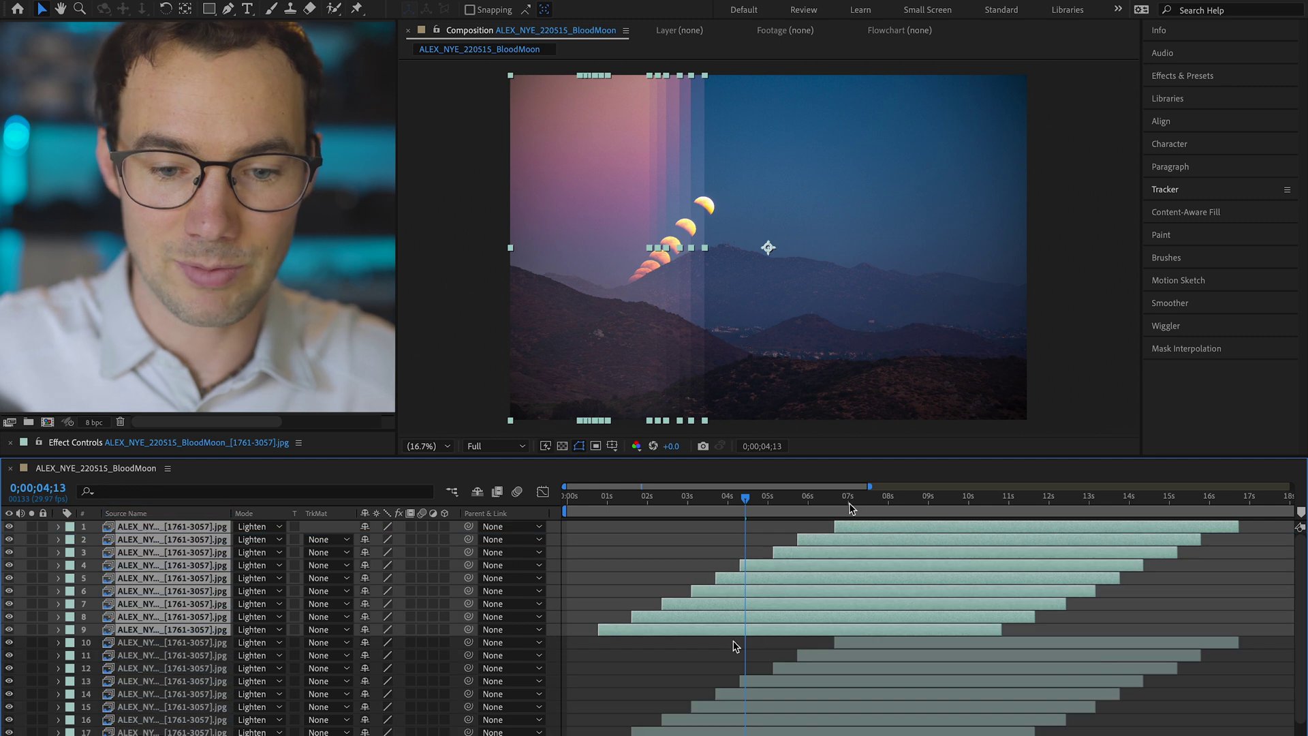
drag(714, 632, 852, 632)
drag(851, 632, 980, 632)
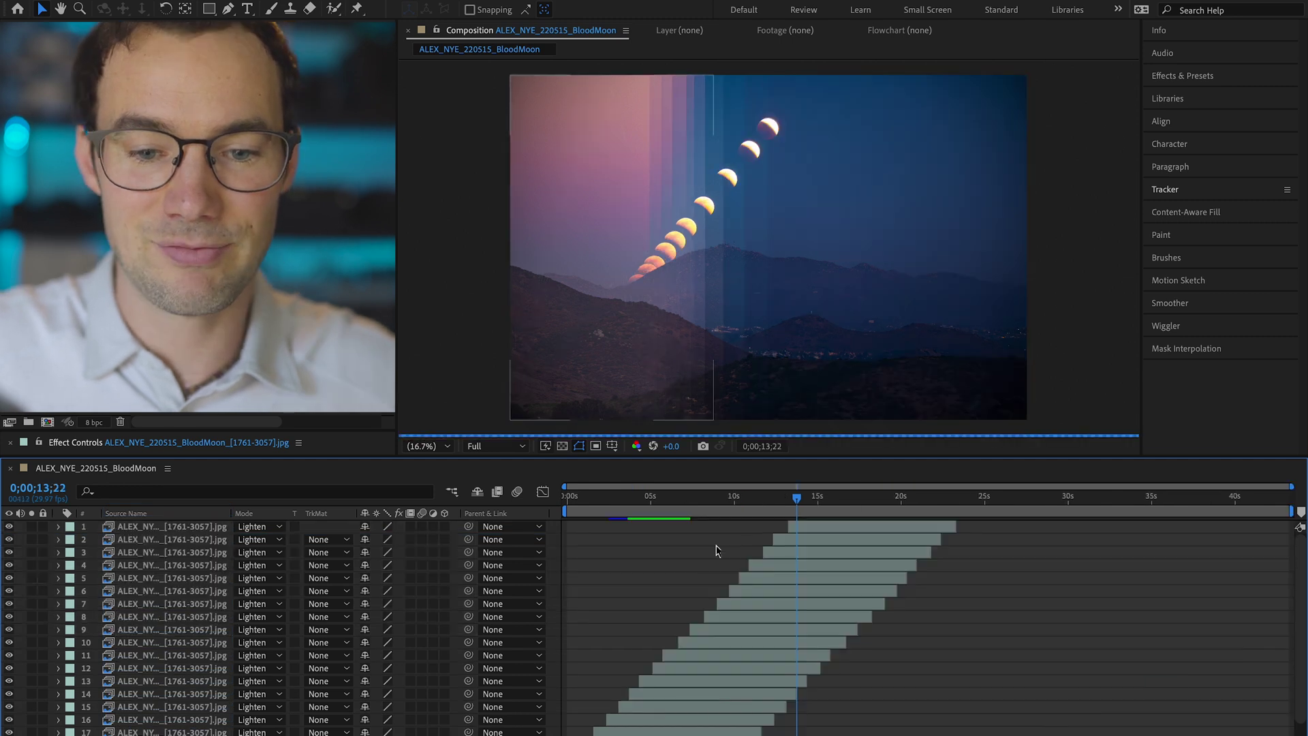
drag(715, 500, 774, 539)
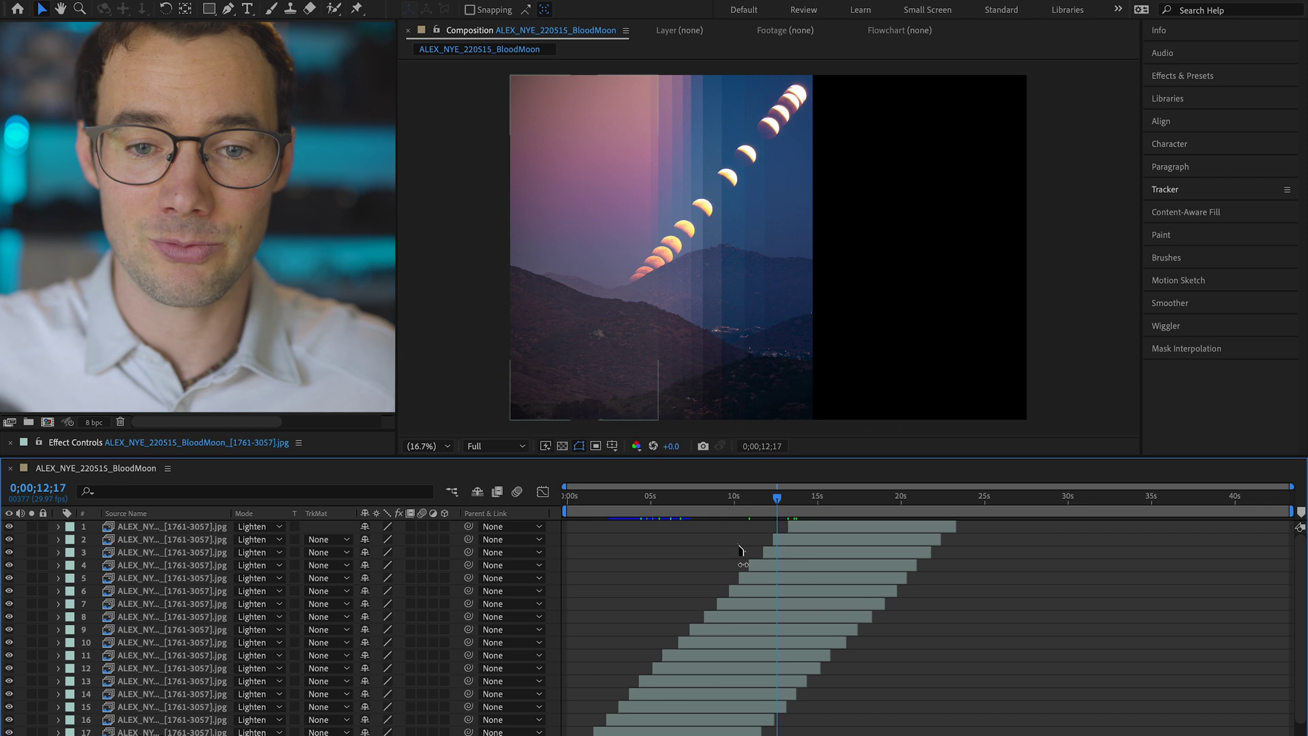
Rework the stack to eleven staggered Lighten copies, with the last one starting at about 10 seconds.
drag(794, 478, 732, 496)
click(725, 709)
drag(726, 709, 906, 536)
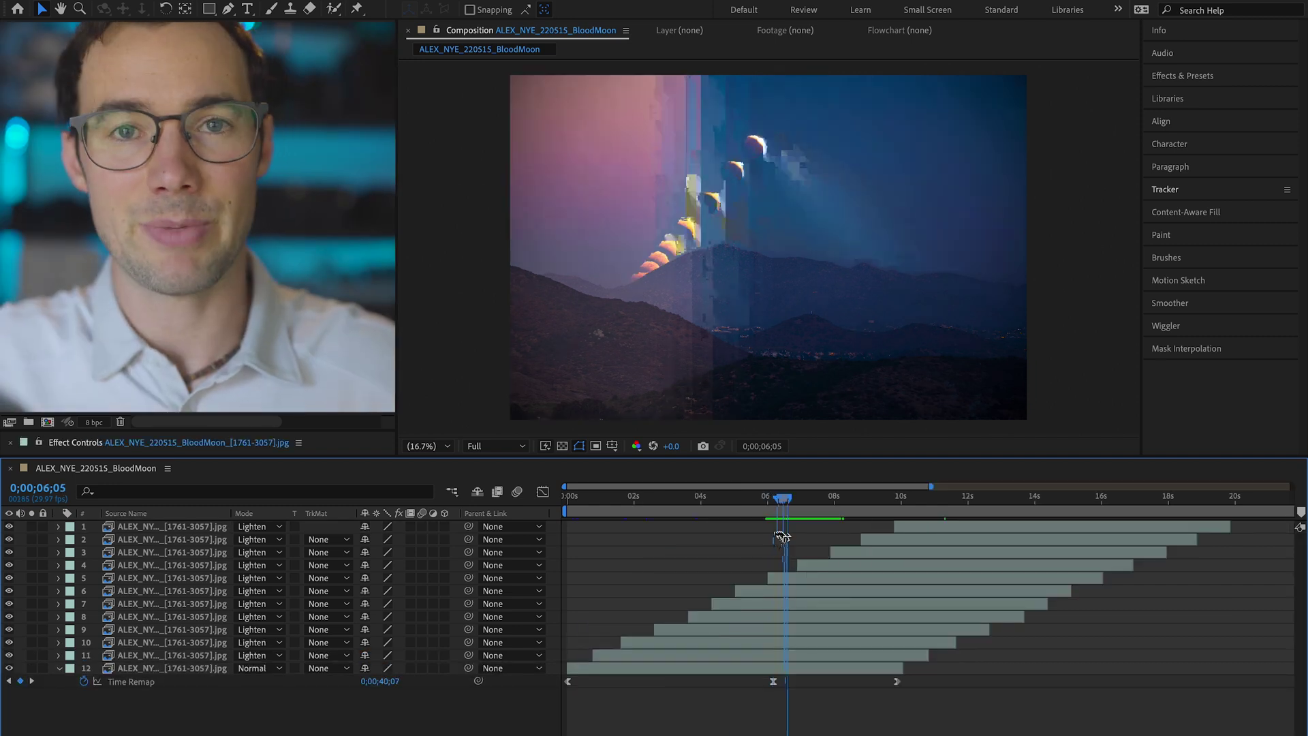
Scrub between about 6 and 8 seconds to examine the moon trail and the mask edges in the sky.
mouse_move(782, 536)
mouse_down()
mouse_move(830, 517)
mouse_move(784, 507)
mouse_move(832, 496)
mouse_move(790, 519)
mouse_up()
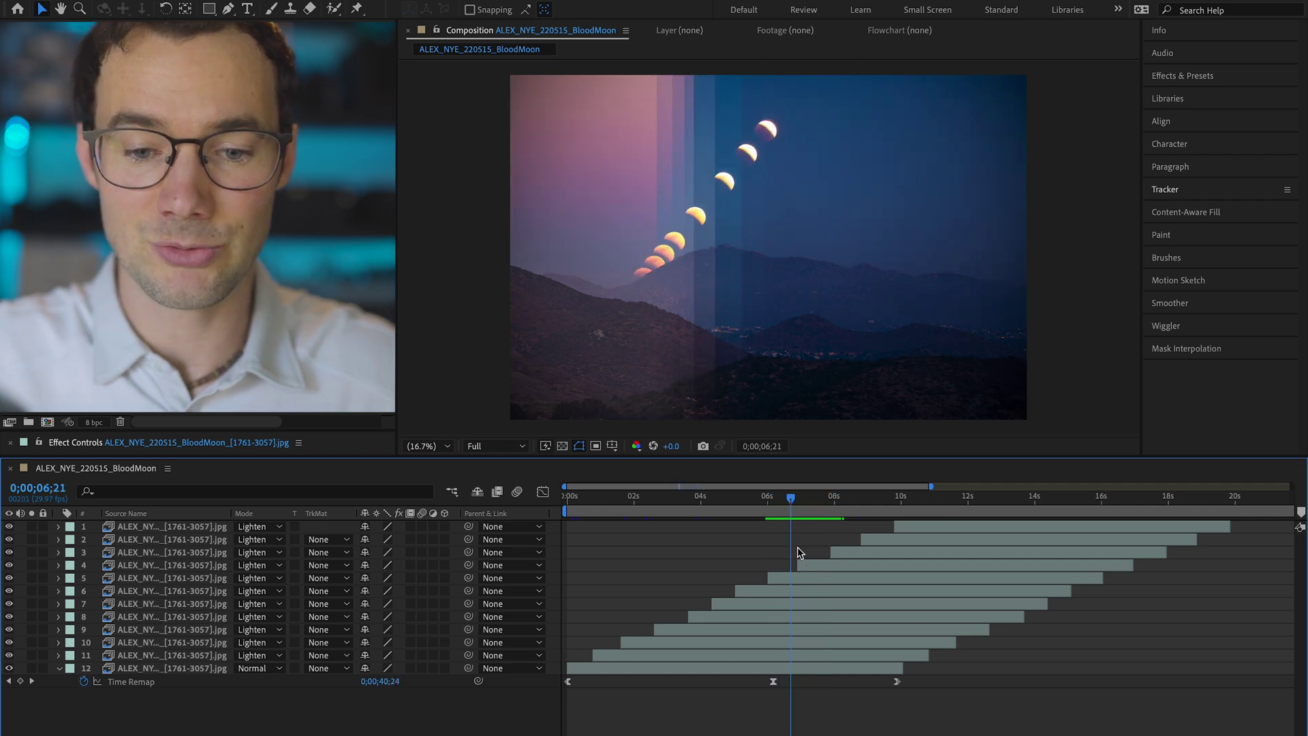
click(802, 518)
click(802, 507)
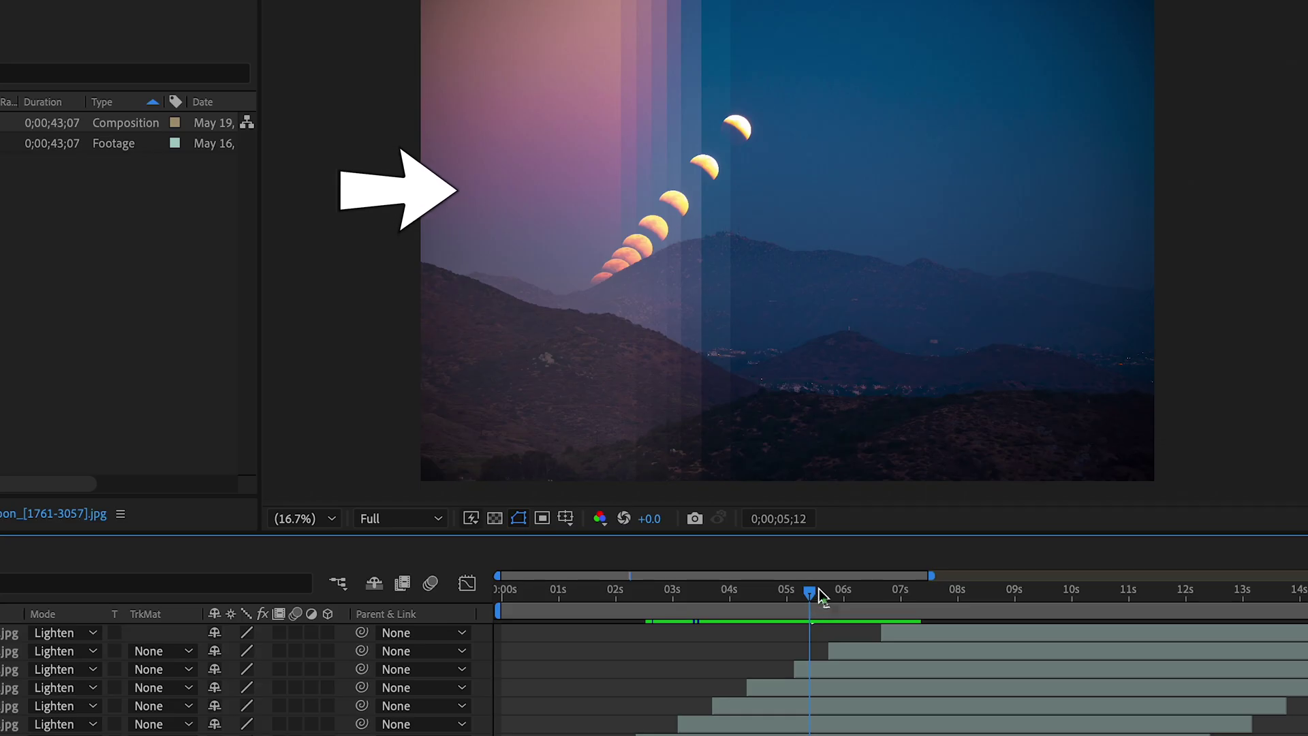
mouse_move(792, 502)
mouse_down()
mouse_move(780, 502)
mouse_move(815, 501)
mouse_up()
drag(851, 590, 778, 628)
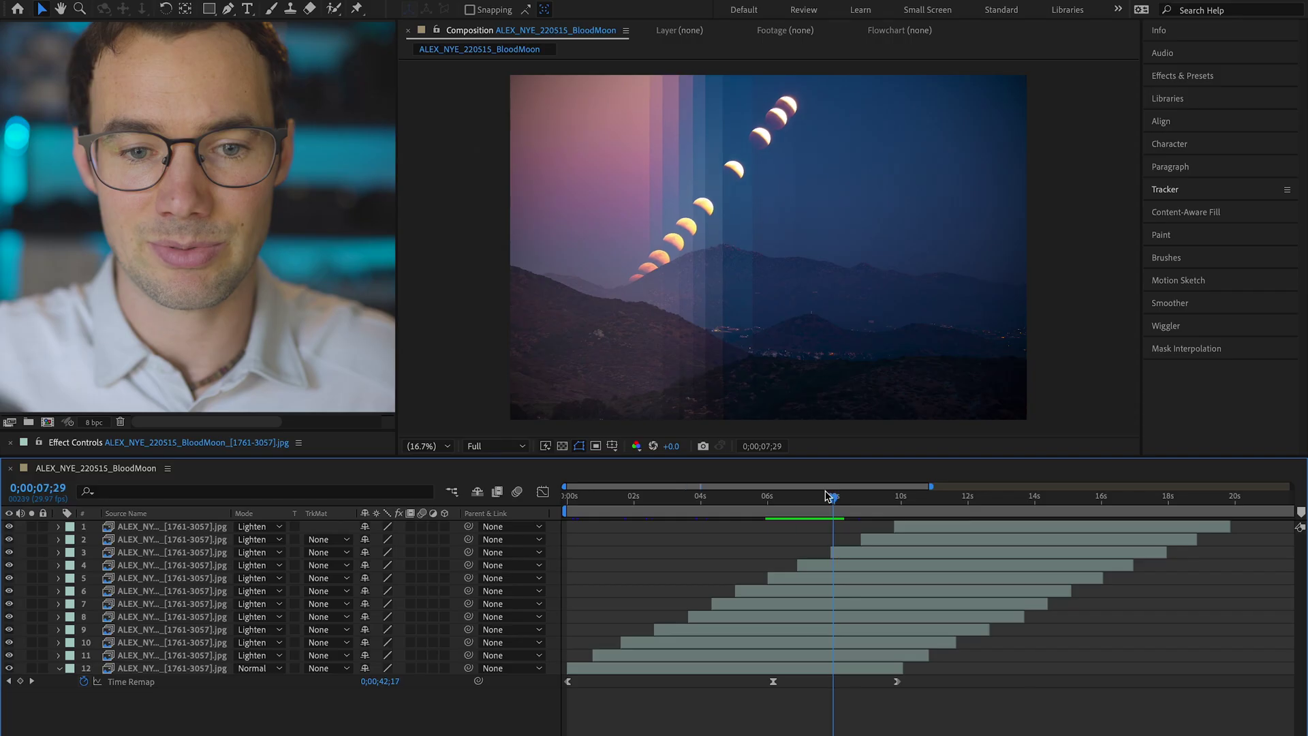
drag(834, 498, 797, 512)
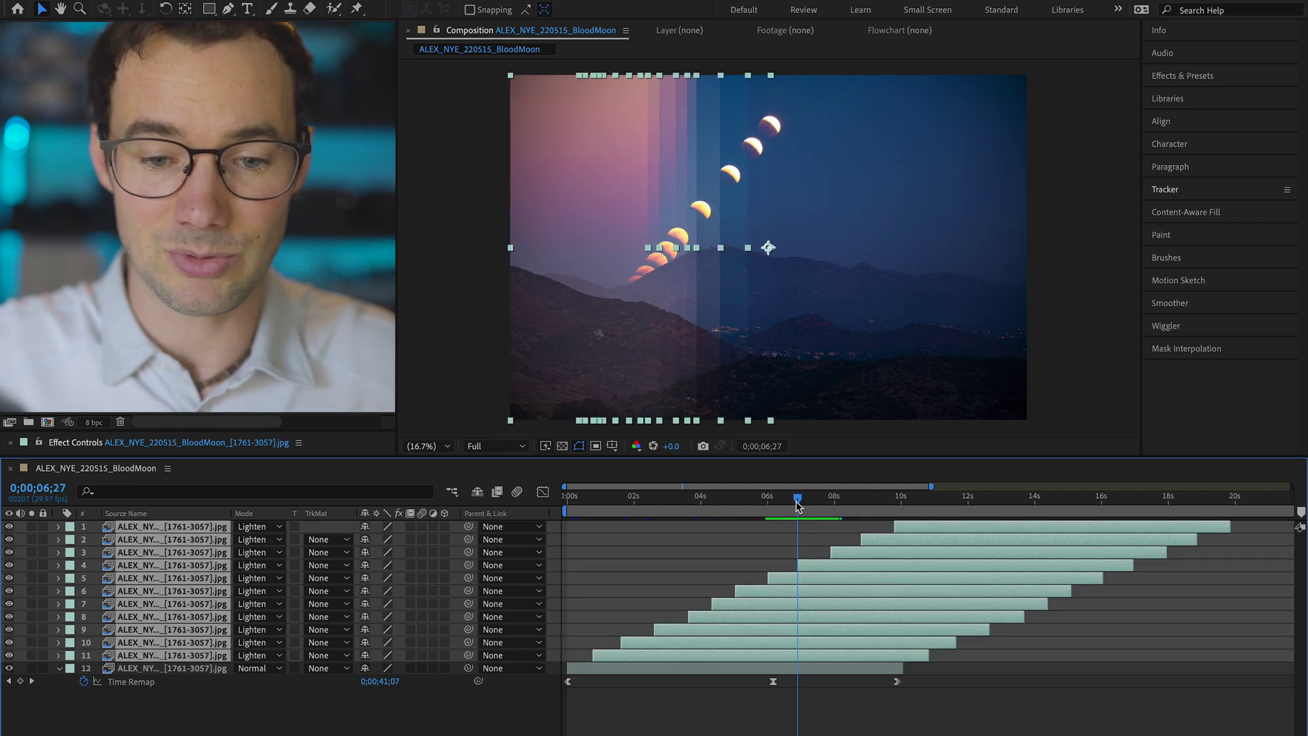
Extend the in points of all eleven Lighten layers back to 0;00;00;00.
drag(797, 504, 507, 523)
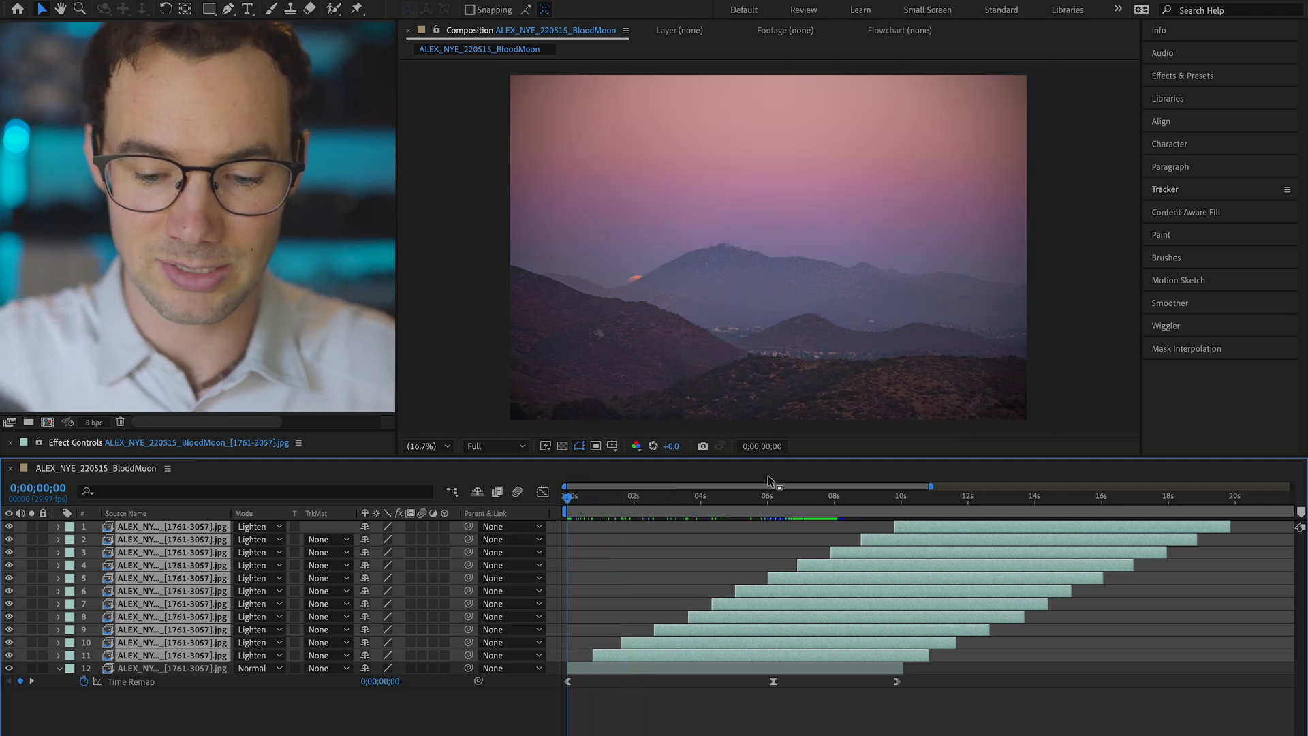
key(super+a)
key(alt+bracketleft)
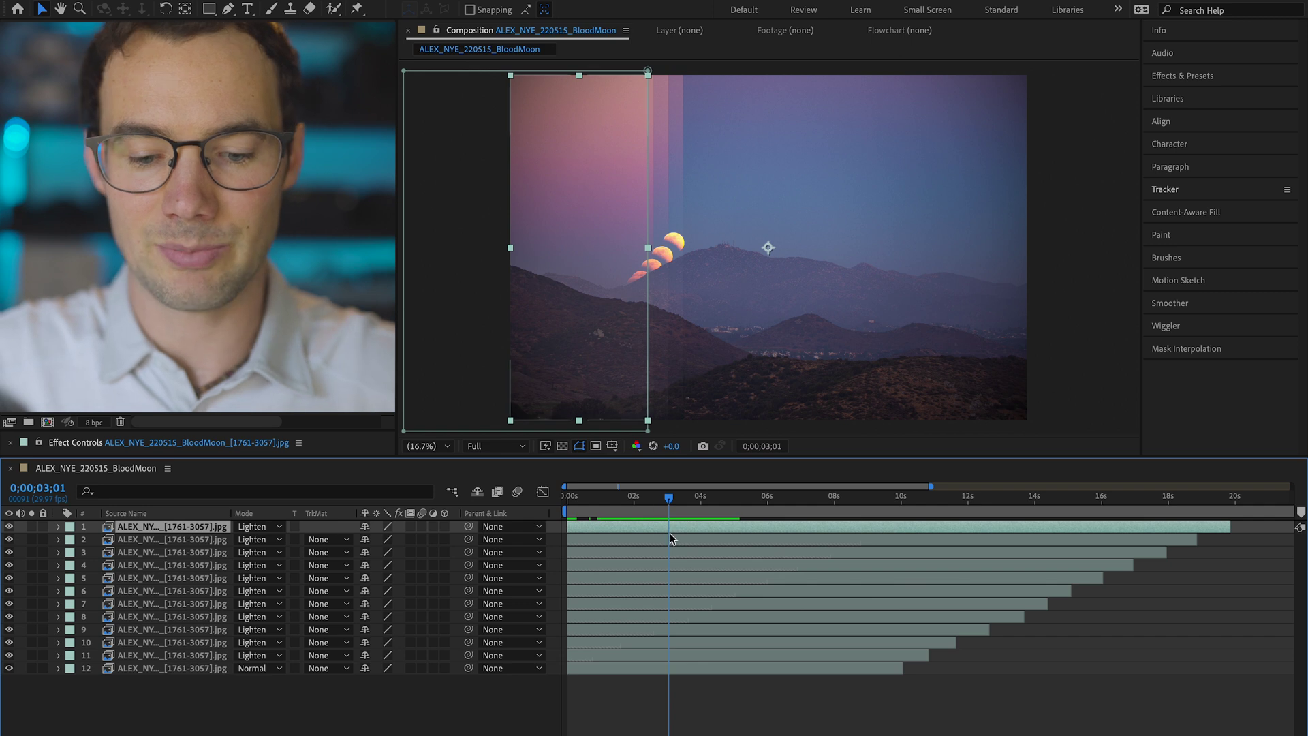
Reveal the top layer's keyframes and inspect its first Time Remap keyframe near 0;00;09;21.
key(u)
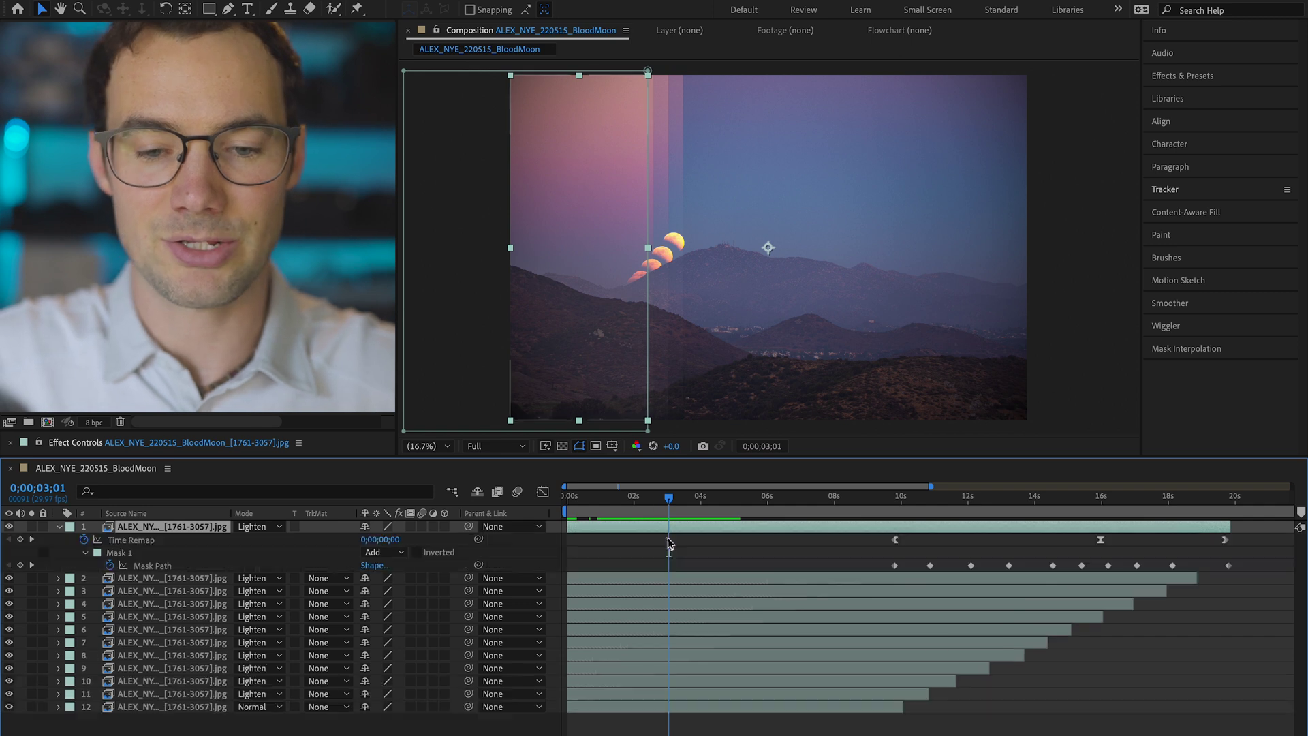
drag(717, 511, 892, 518)
click(895, 540)
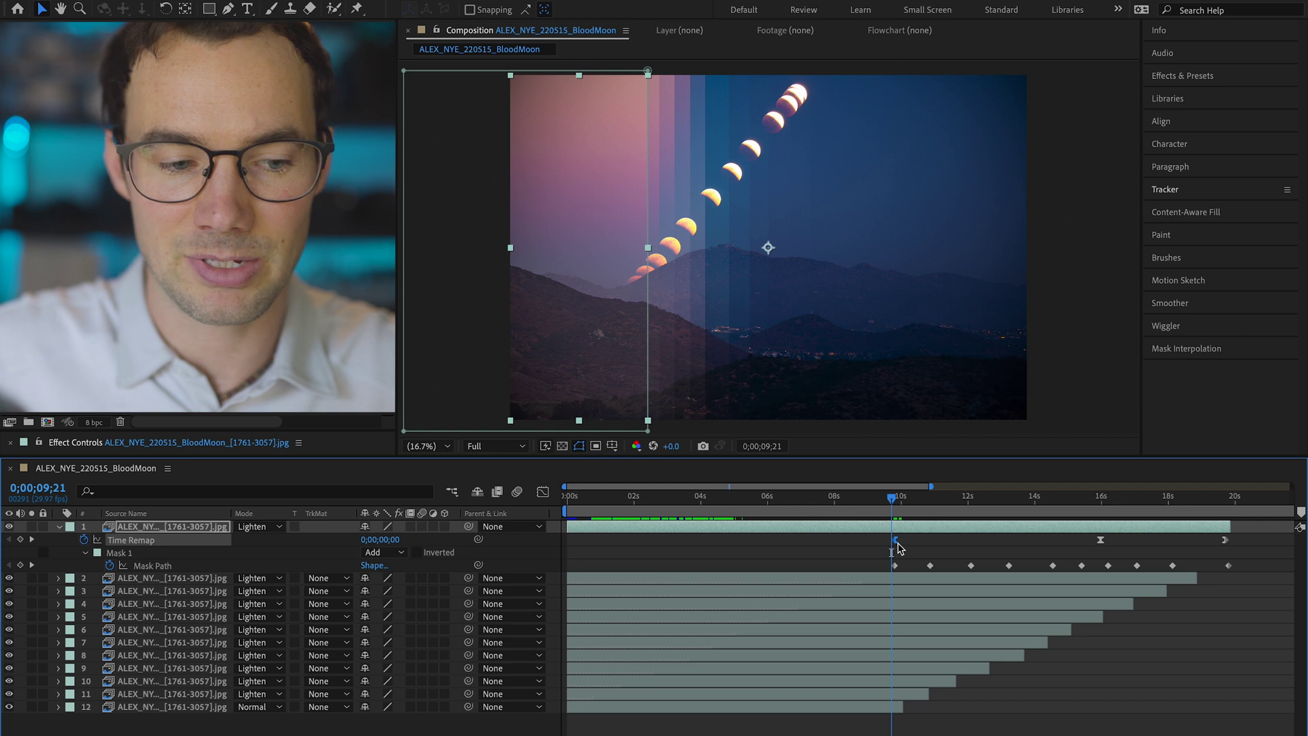
Scrub and play the composition to examine the moons at the ridge and the end of the trail.
drag(898, 508, 790, 522)
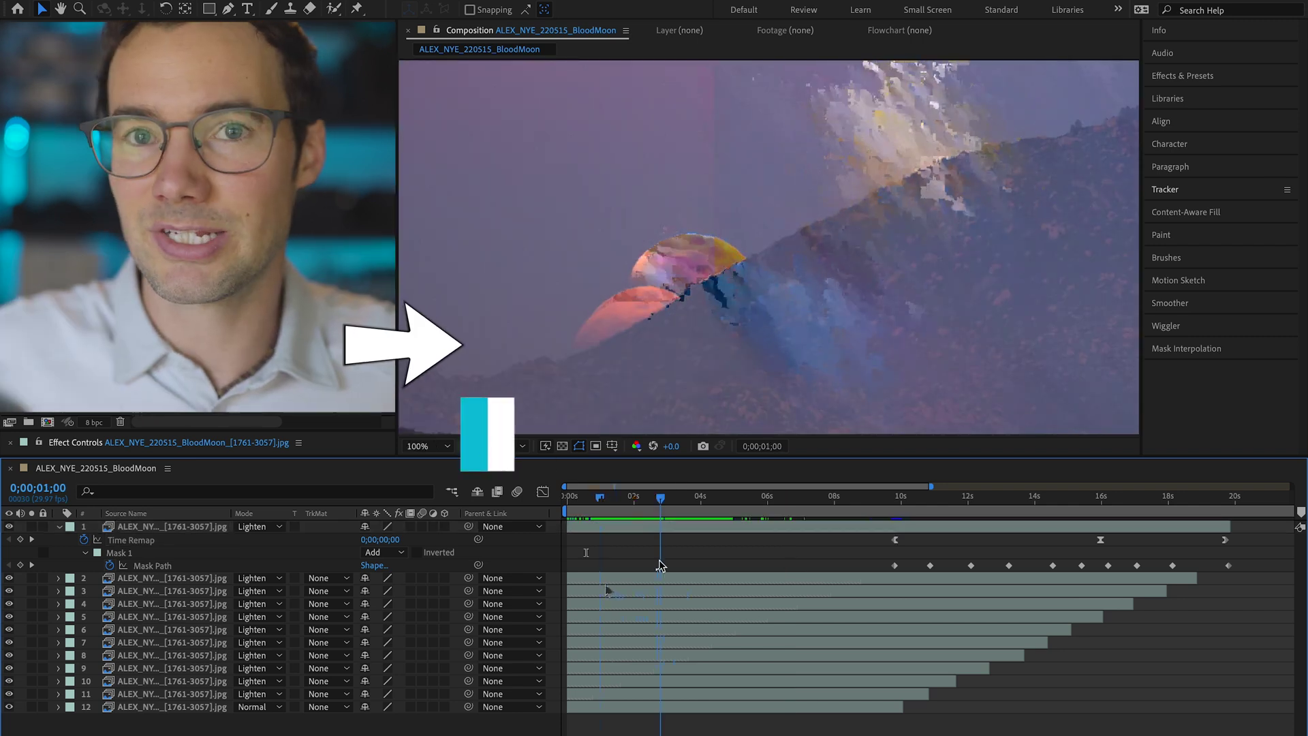
mouse_move(693, 550)
mouse_down()
mouse_move(622, 577)
mouse_move(734, 522)
mouse_move(692, 531)
mouse_up()
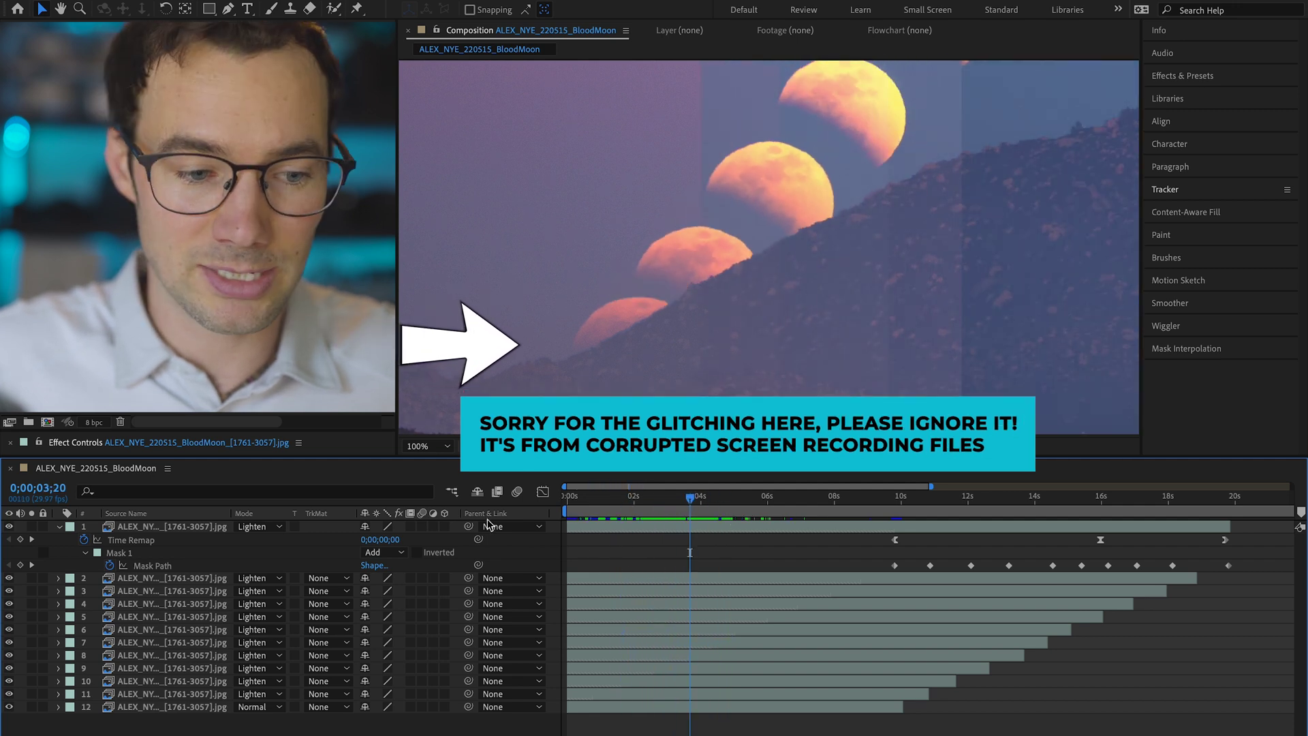
key(super+z)
drag(595, 504, 754, 483)
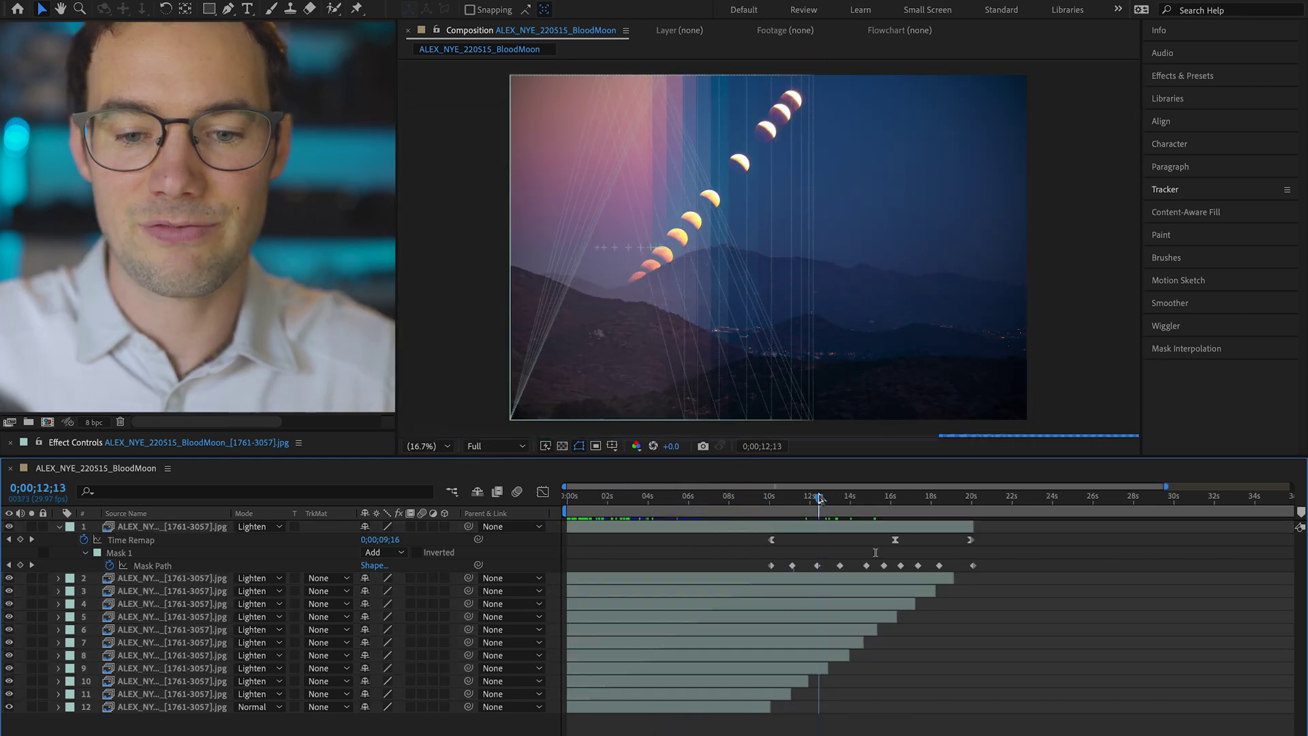
key(space)
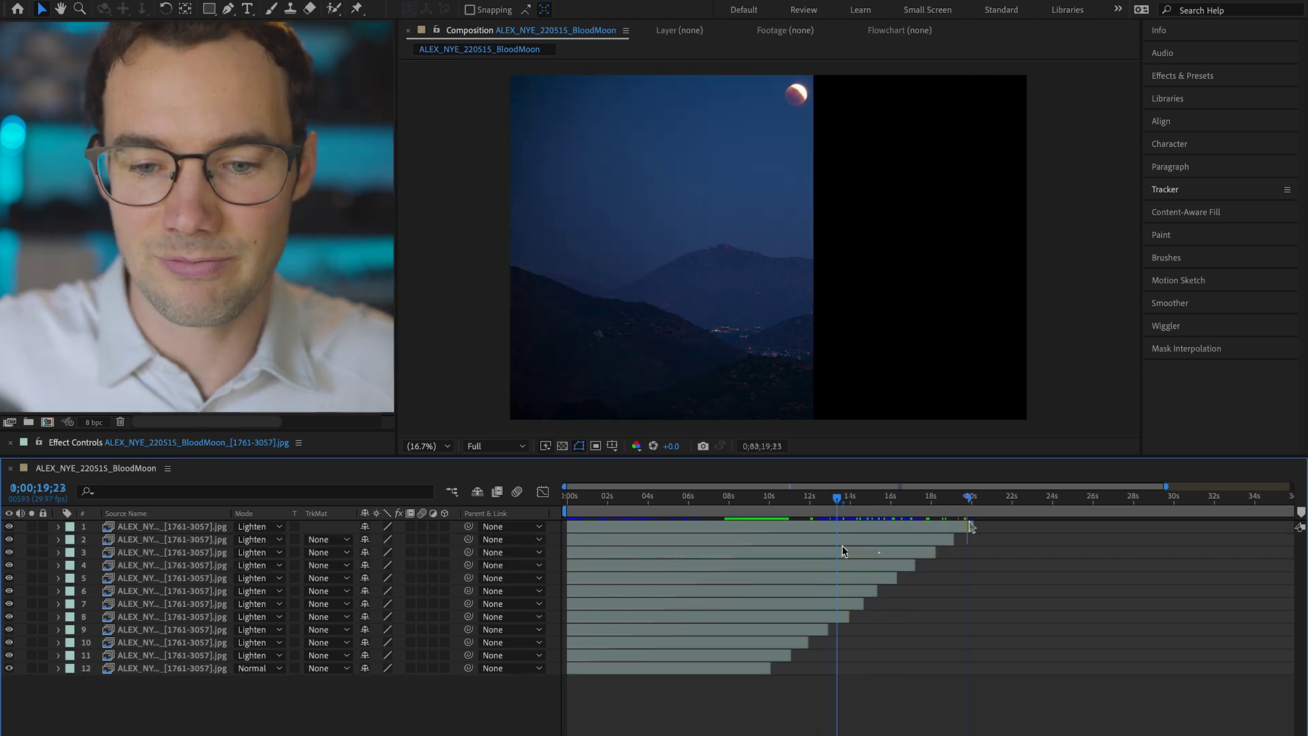
Extend the out points of all eleven Lighten layers to 0;00;20;02 and check the end of the moon trail.
click(973, 547)
drag(971, 543, 975, 556)
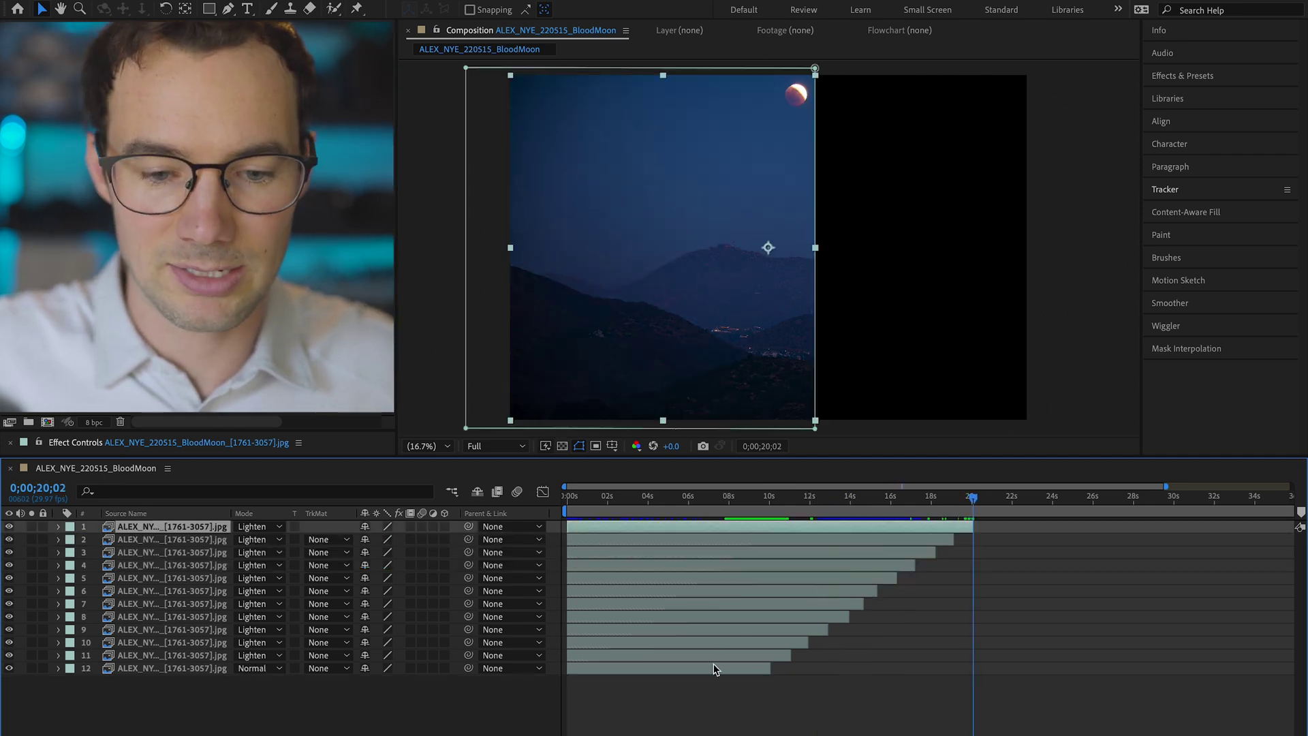
key(super+a)
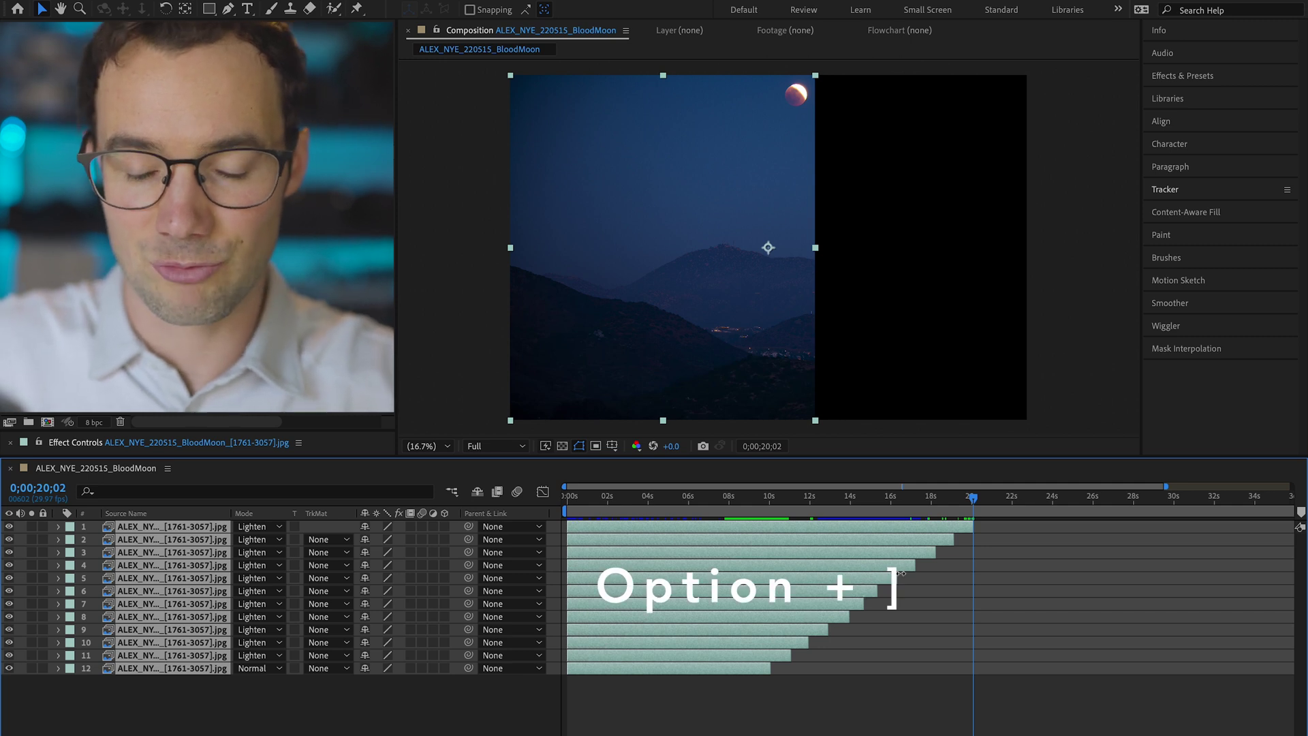
key(alt+bracketright)
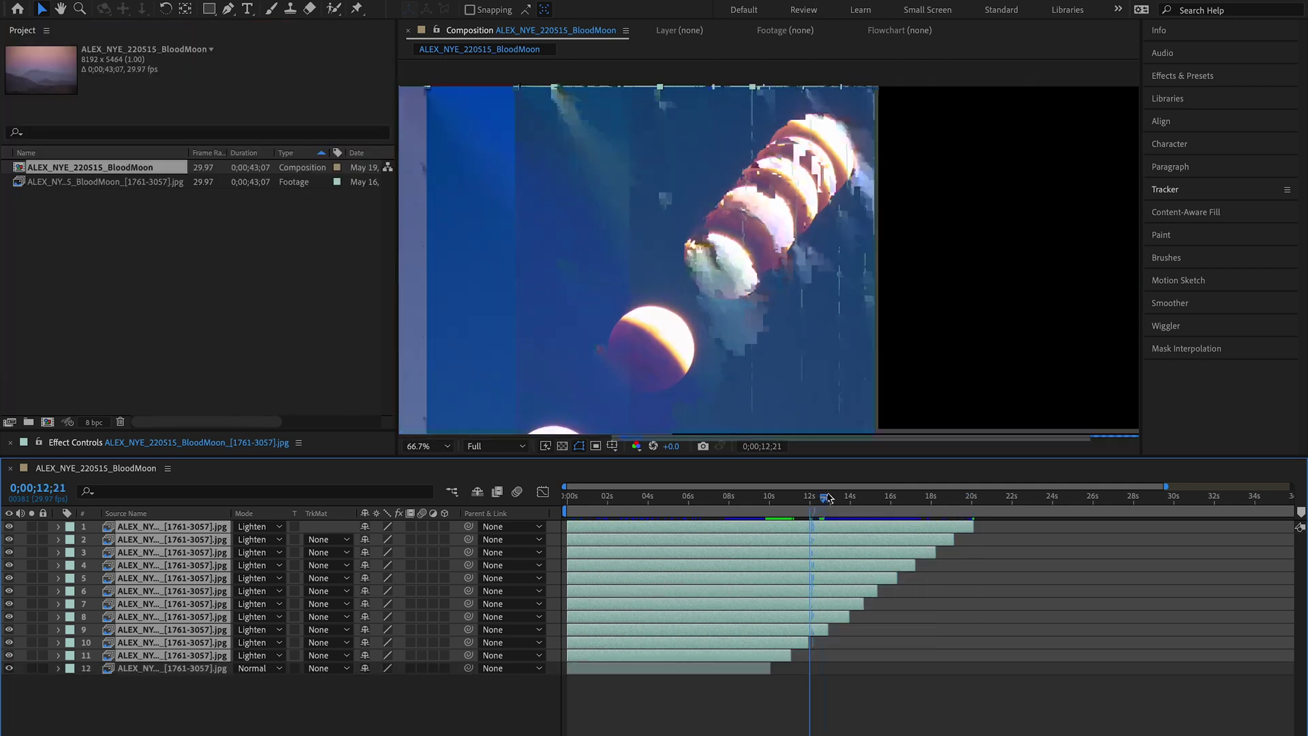
drag(828, 498, 855, 500)
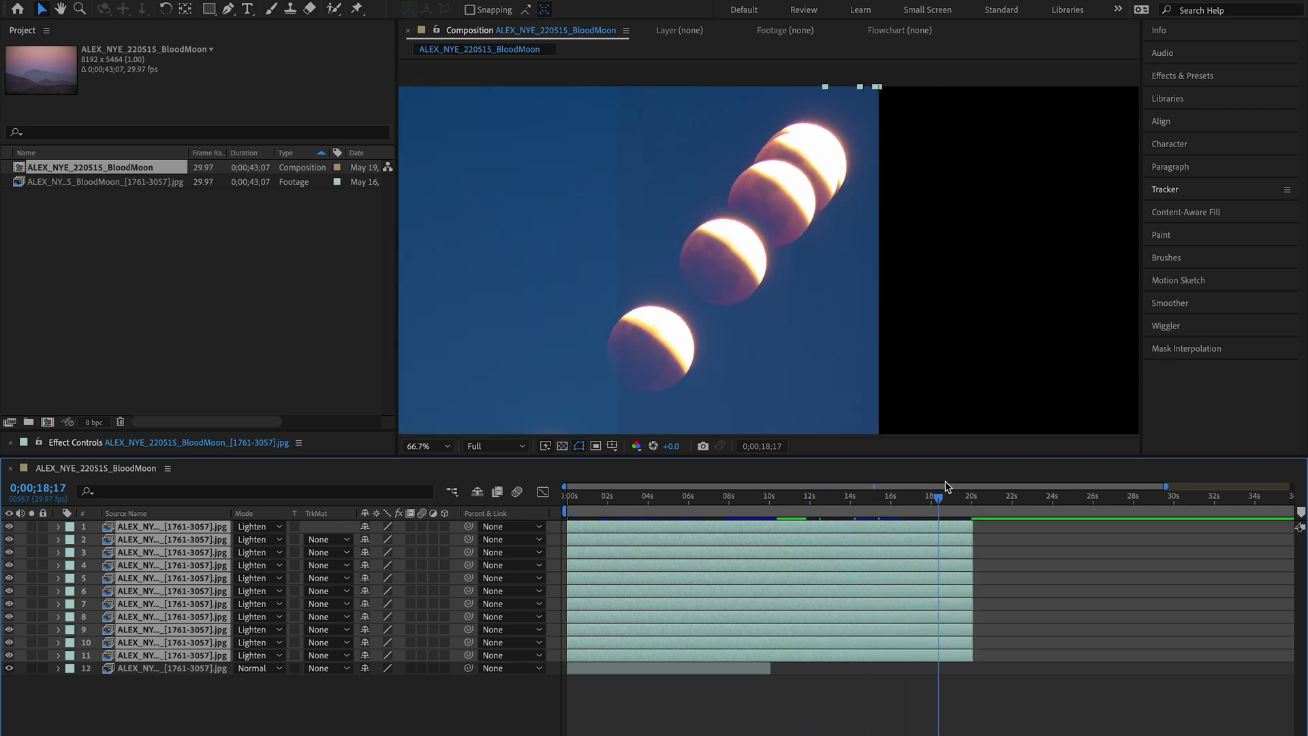
drag(940, 490, 962, 484)
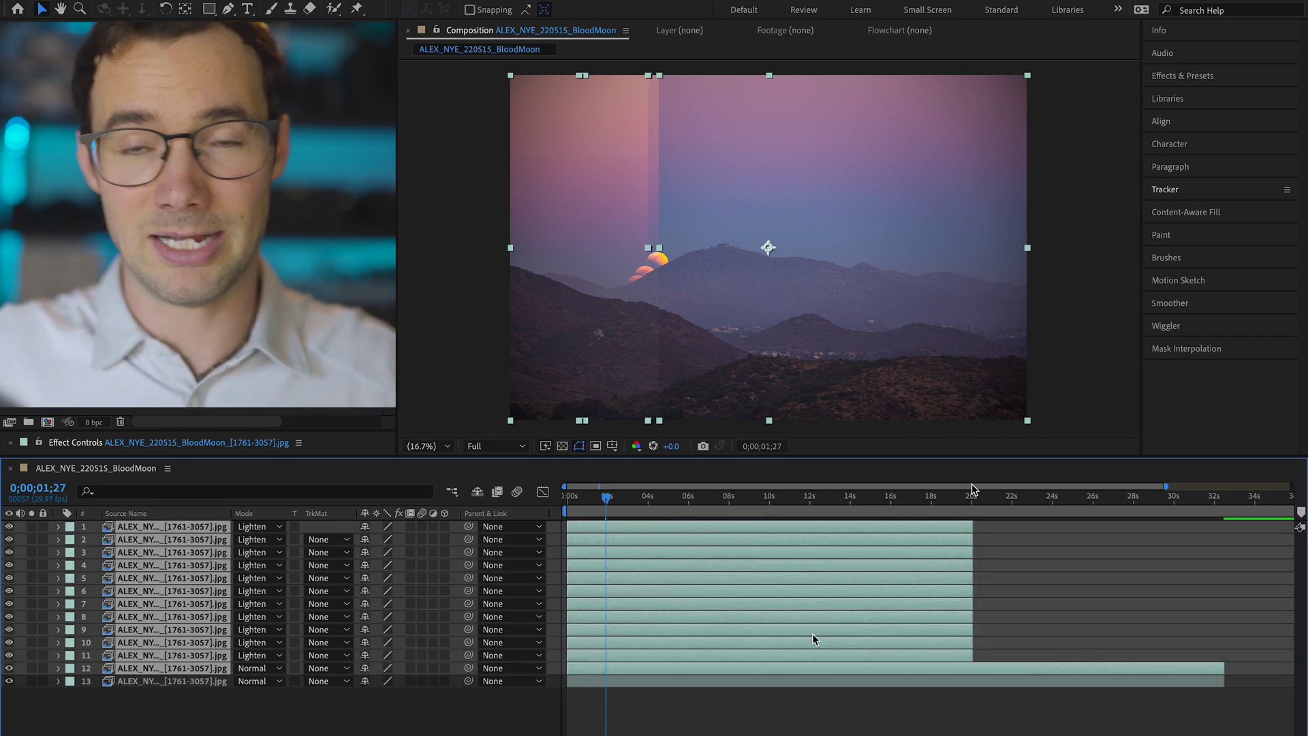
Pre-compose the eleven Lighten layers and the upper base layer as "Bloodmoon Time Slice", moving all attributes into the new composition.
right_click(669, 554)
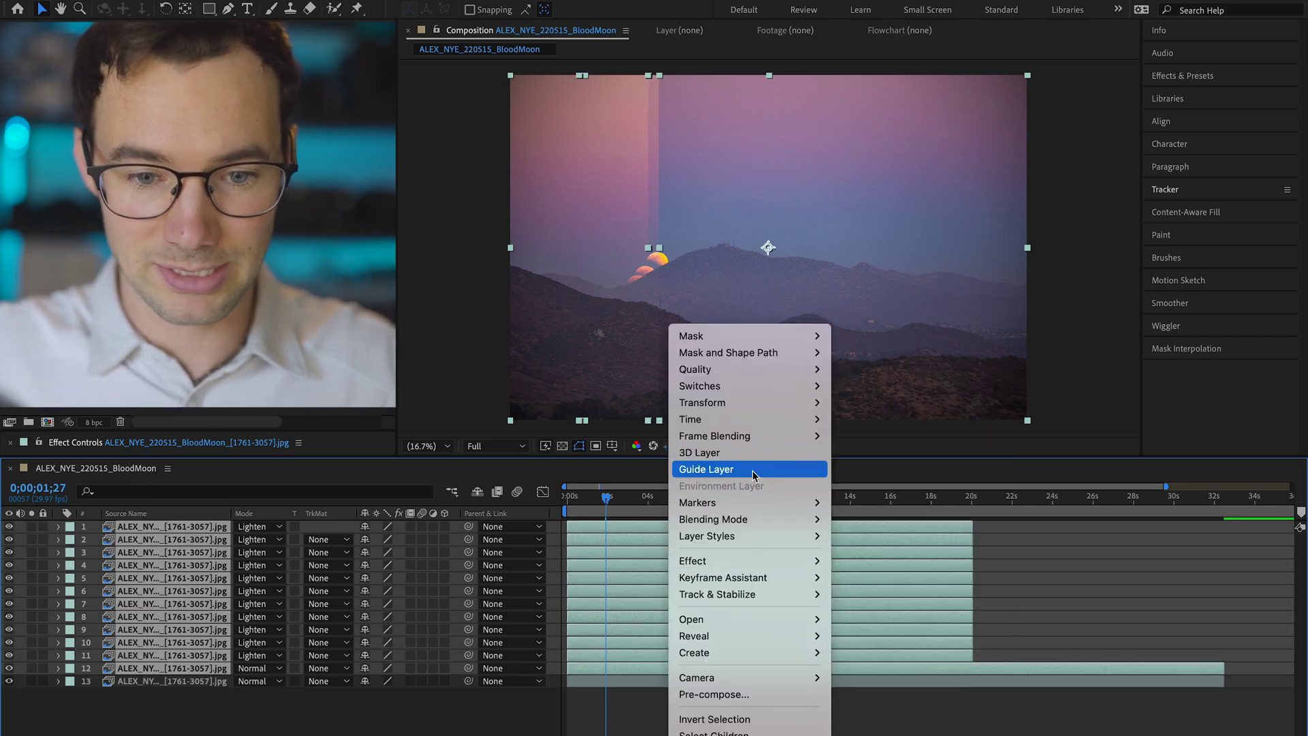
click(770, 694)
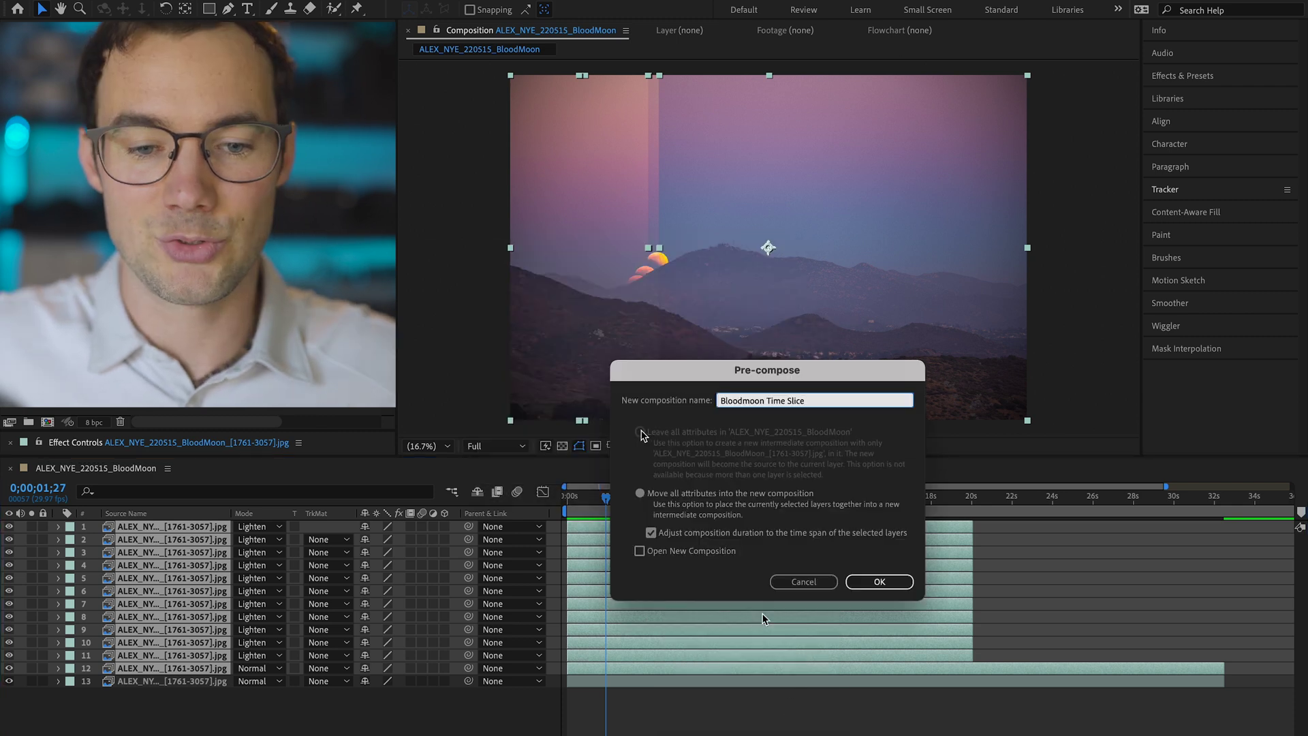
click(878, 582)
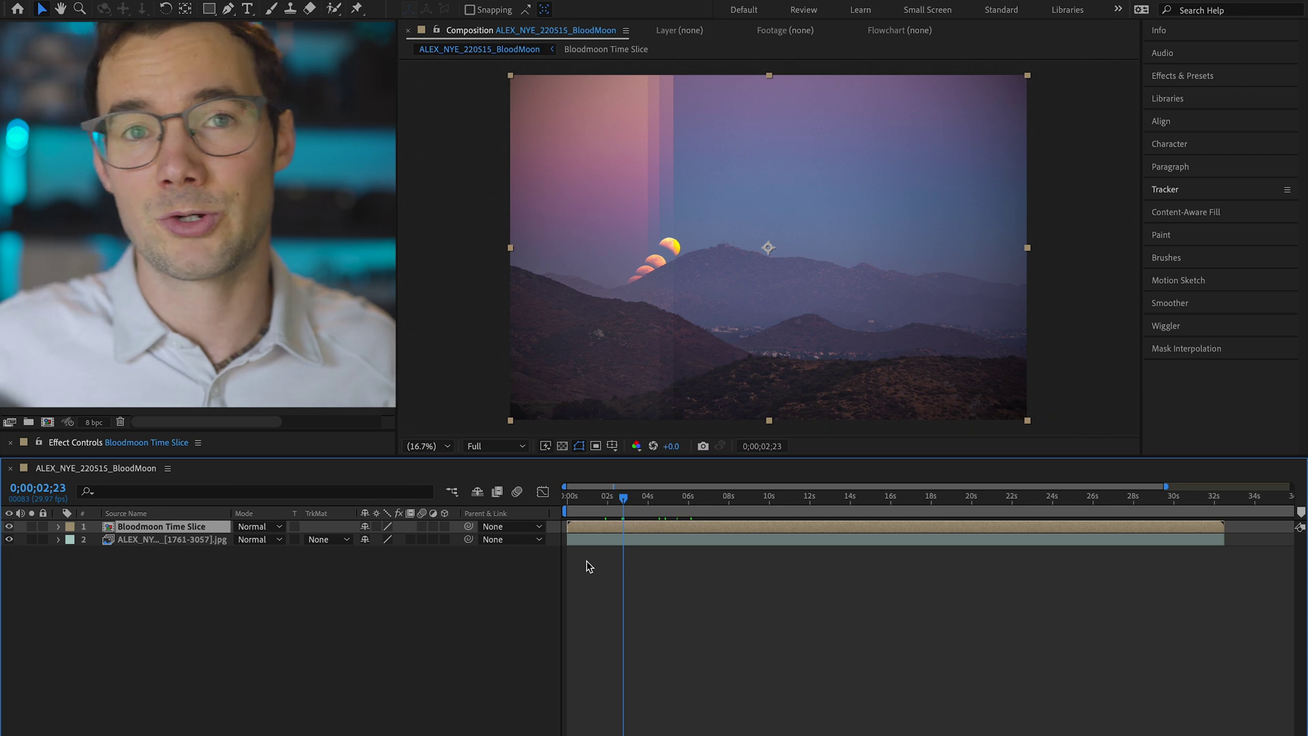
Enable time remapping on the Bloodmoon Time Slice layer and scrub through the opening of its trail.
right_click(609, 526)
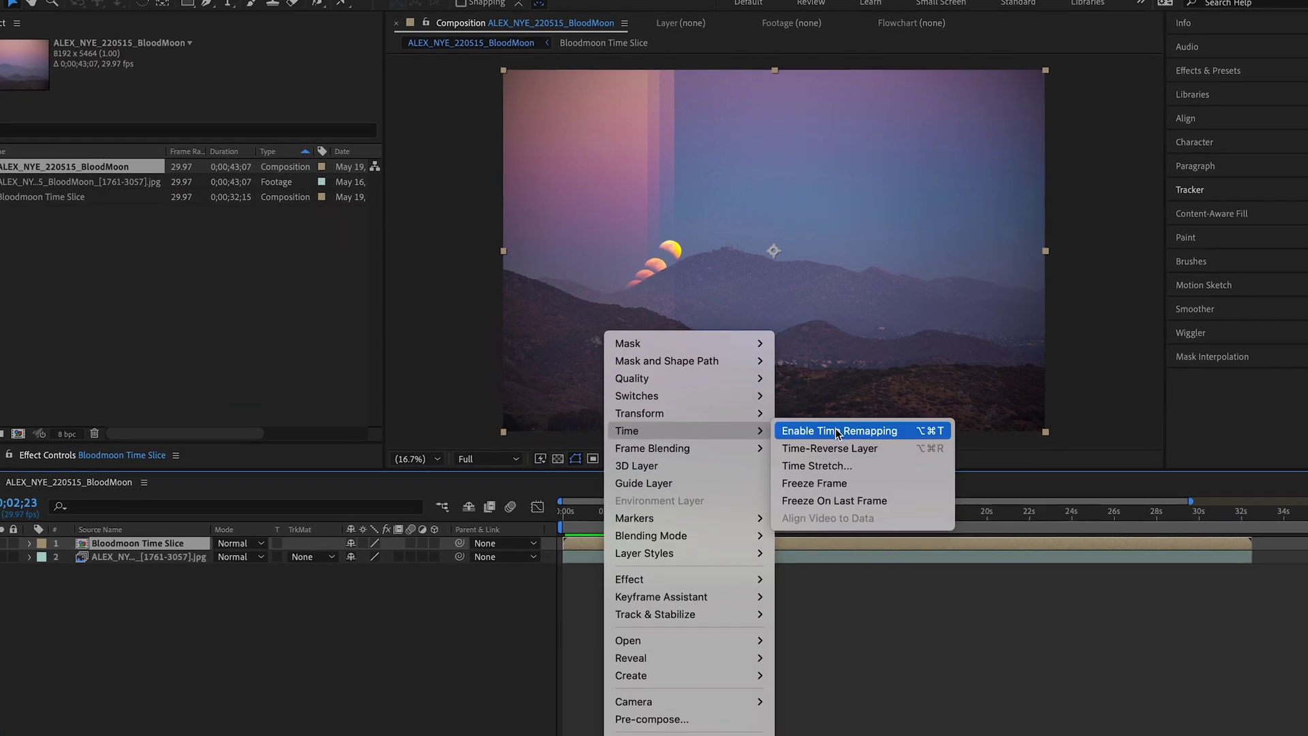
click(832, 420)
key(k)
drag(1266, 521, 647, 532)
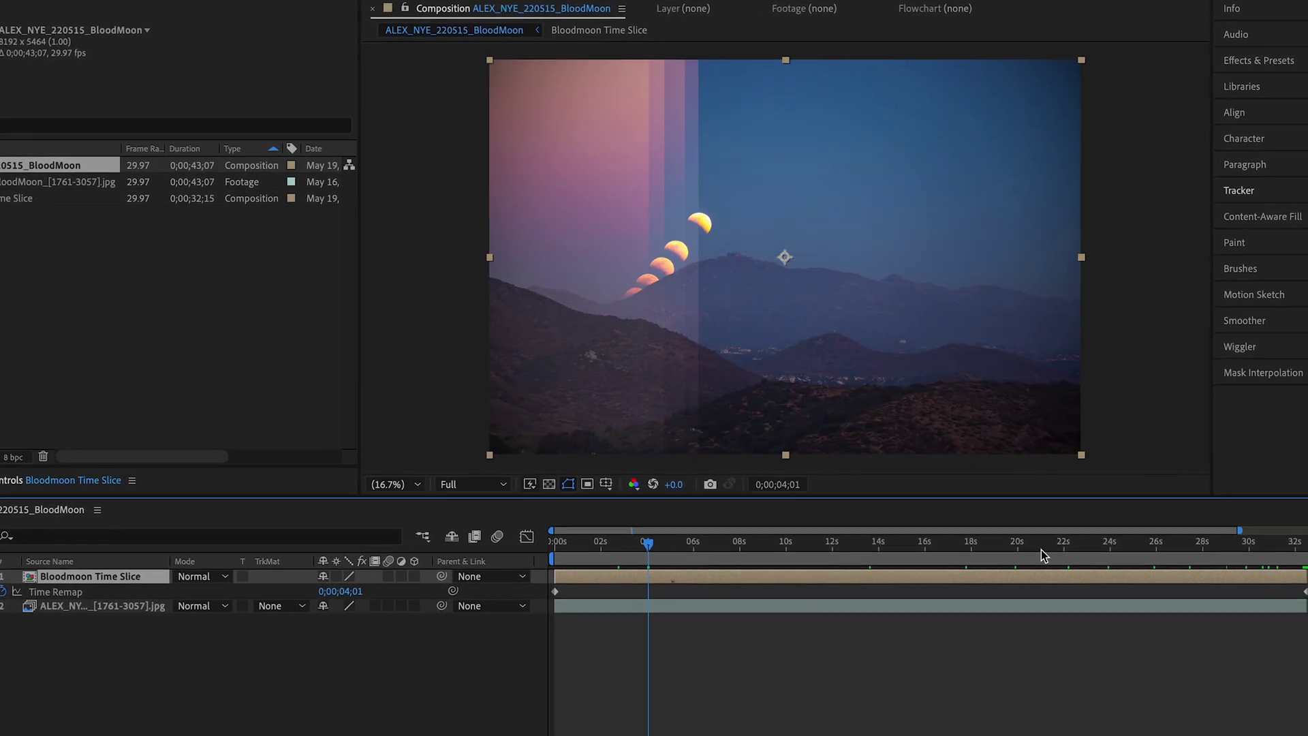
Move the Bloodmoon Time Slice layer's end Time Remap keyframe earlier and shift the layer to start at about 6 seconds.
click(1008, 630)
drag(1307, 600, 914, 585)
click(2, 614)
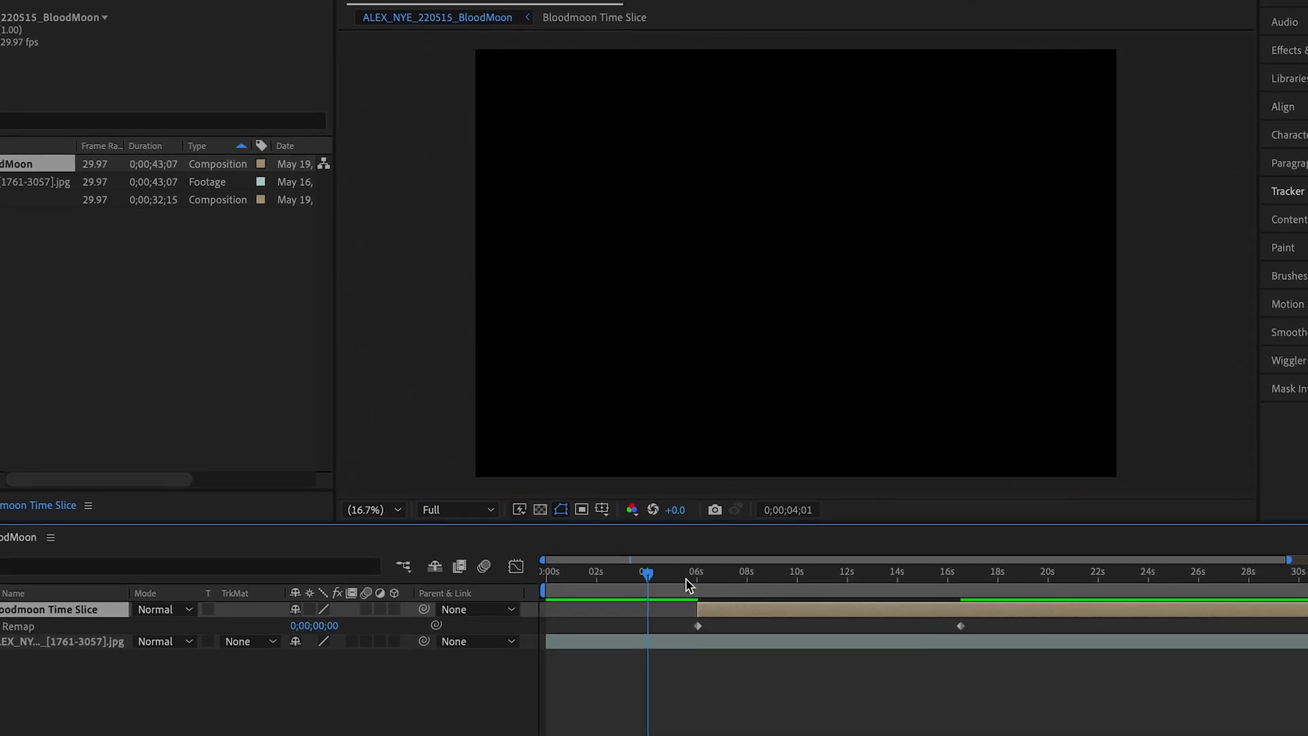
Preview the composition around 6 seconds, where the Bloodmoon Time Slice layer starts.
click(696, 550)
key(space)
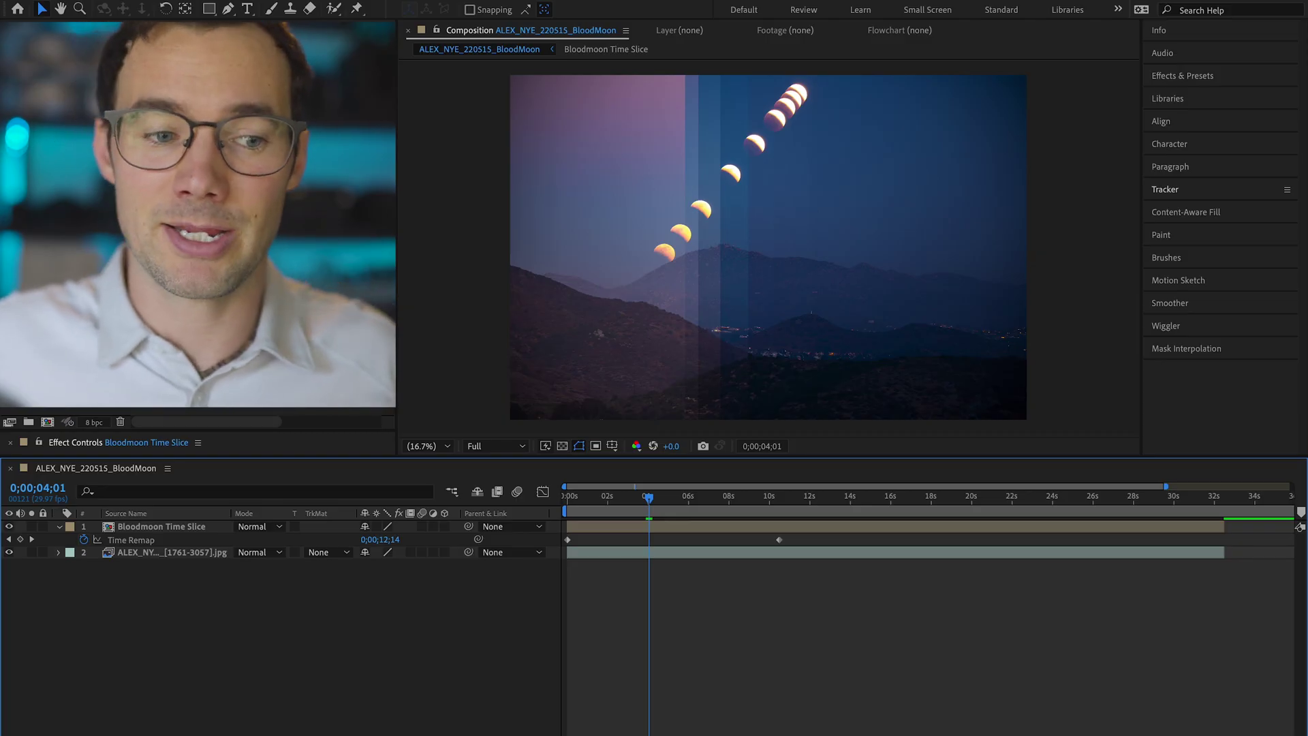
click(871, 557)
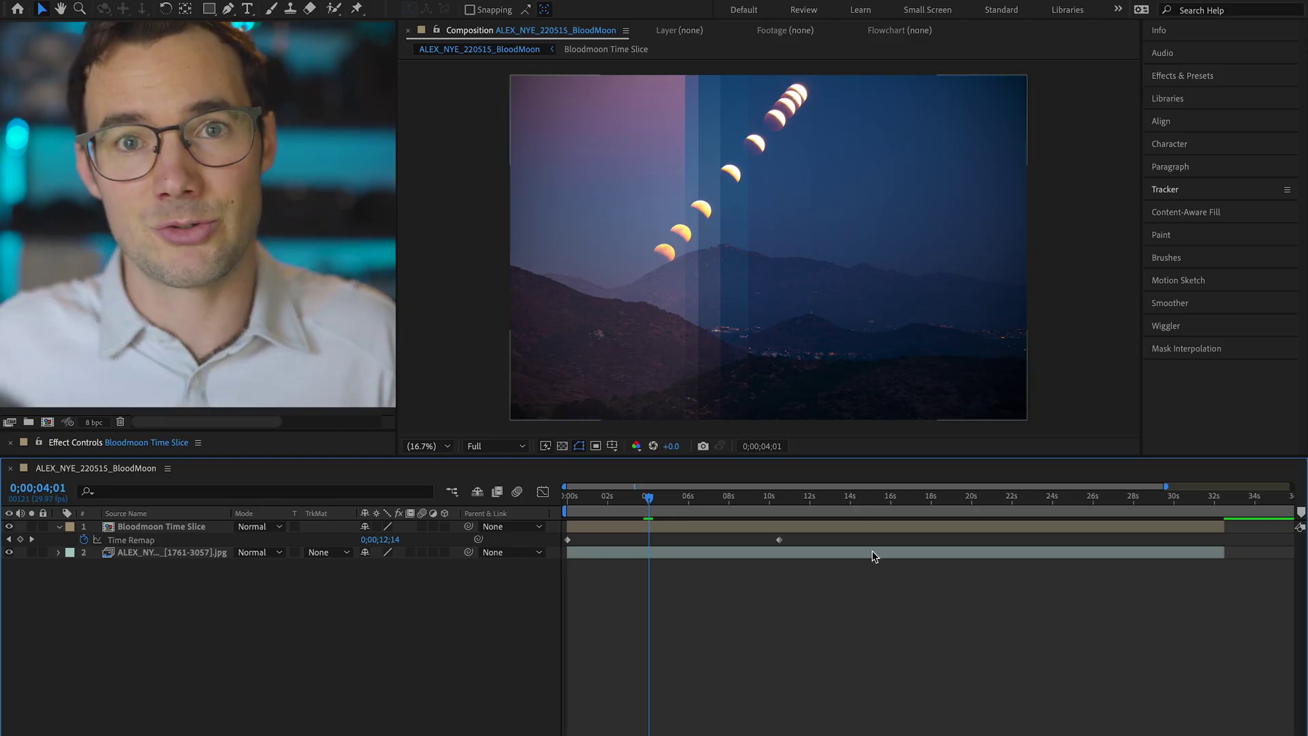
Create a new composition named "1080x1920 IG Reel" with a width of 1080 px and a height of 1920 px.
click(46, 424)
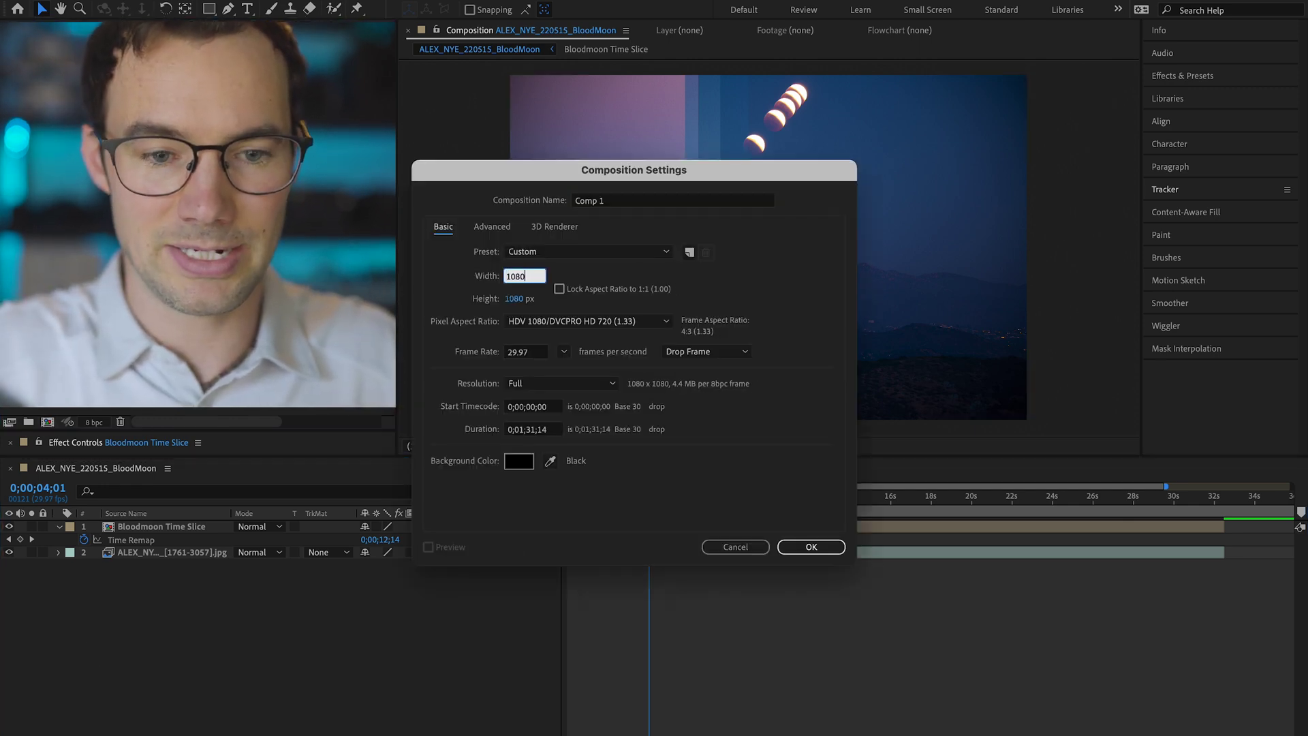
text(1920)
key(Tab)
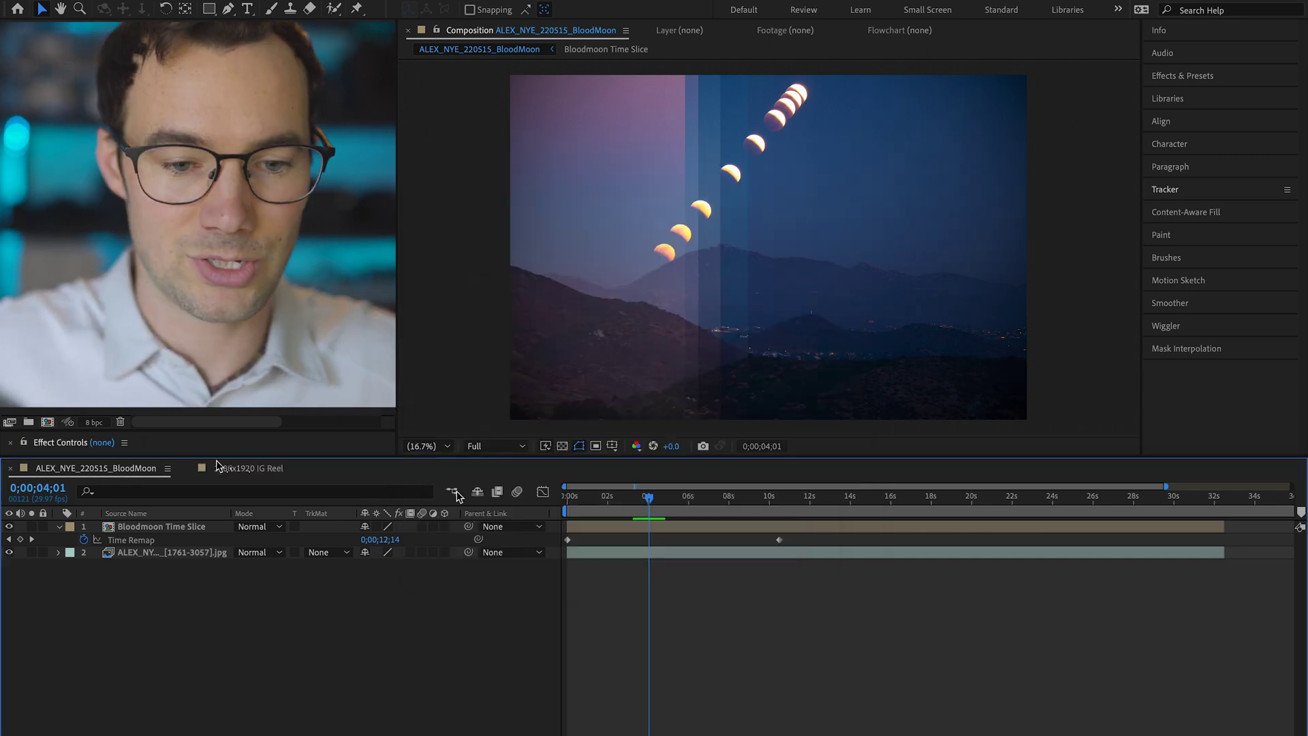
Copy the moon footage layer and the Bloodmoon Time Slice layer into the 1080x1920 IG Reel composition.
click(854, 553)
shift+click(860, 528)
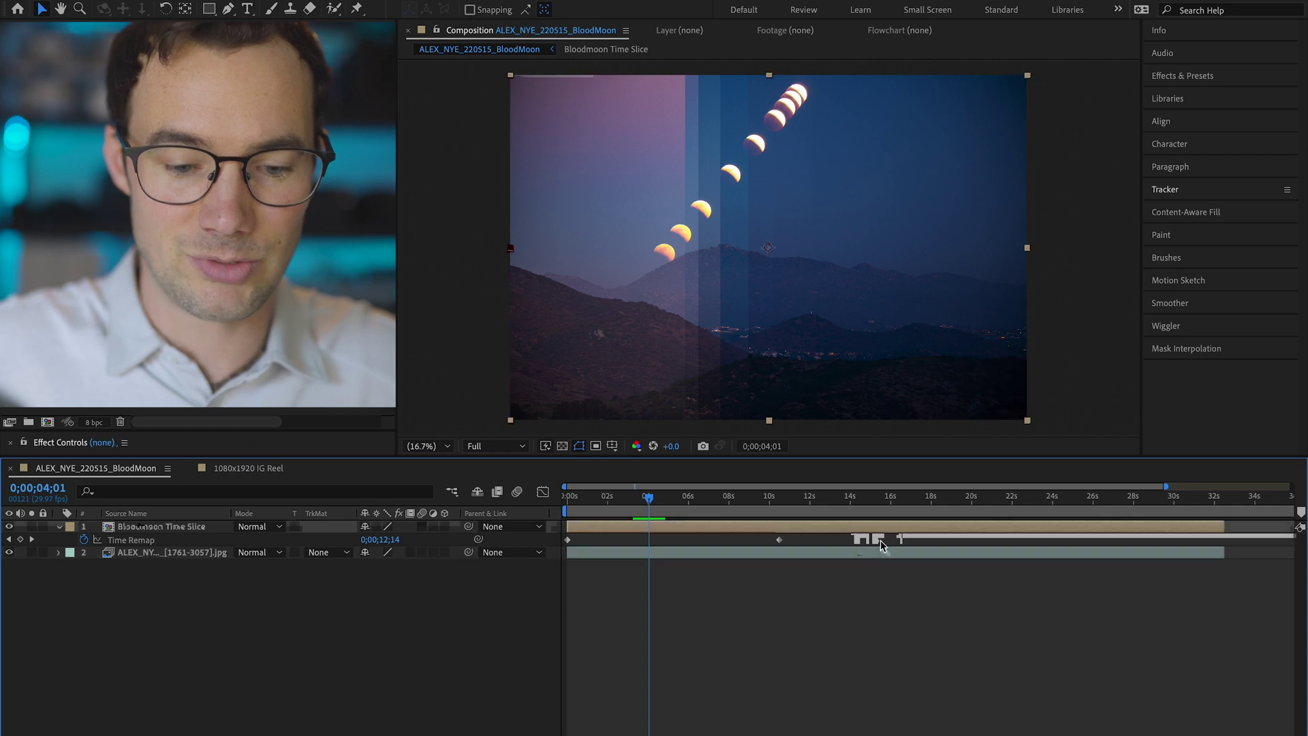
click(230, 469)
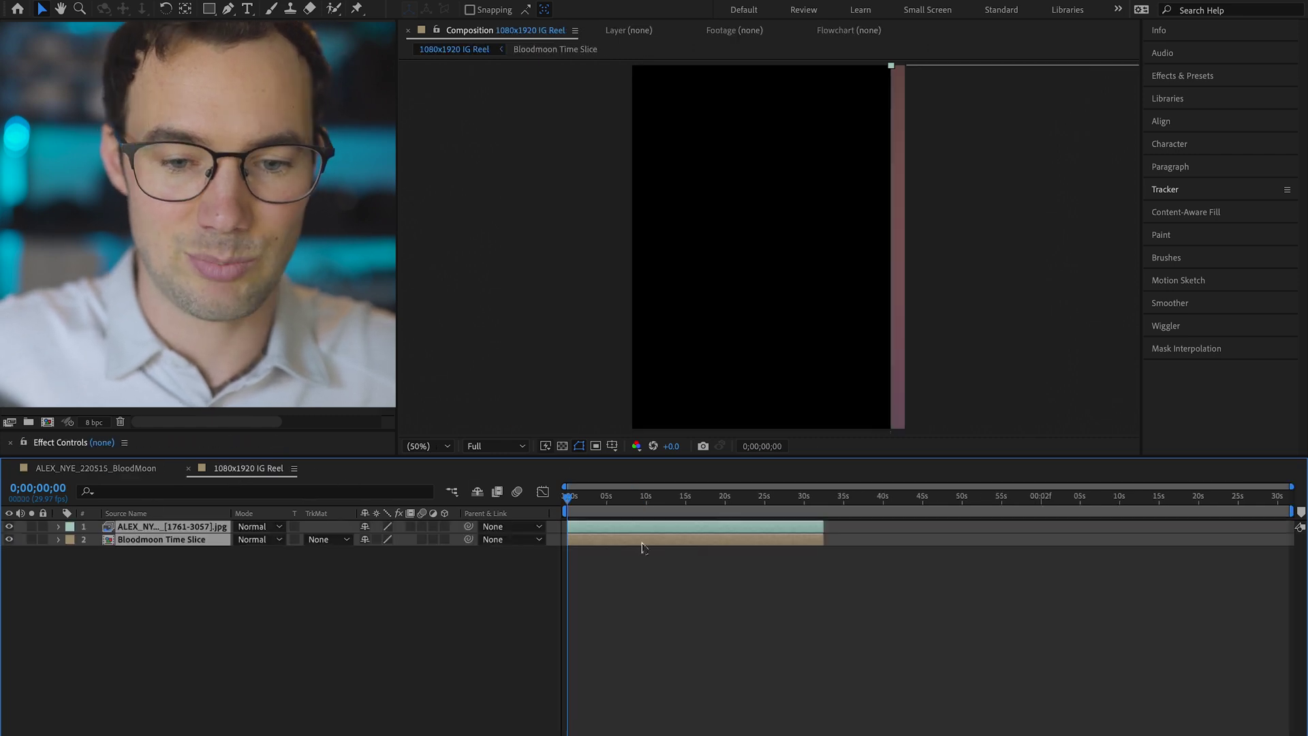
Reframe the moon footage layer for the vertical composition at 36% scale and position 758, 976, judging it at 0;00;10;22.
drag(610, 501, 653, 522)
click(652, 527)
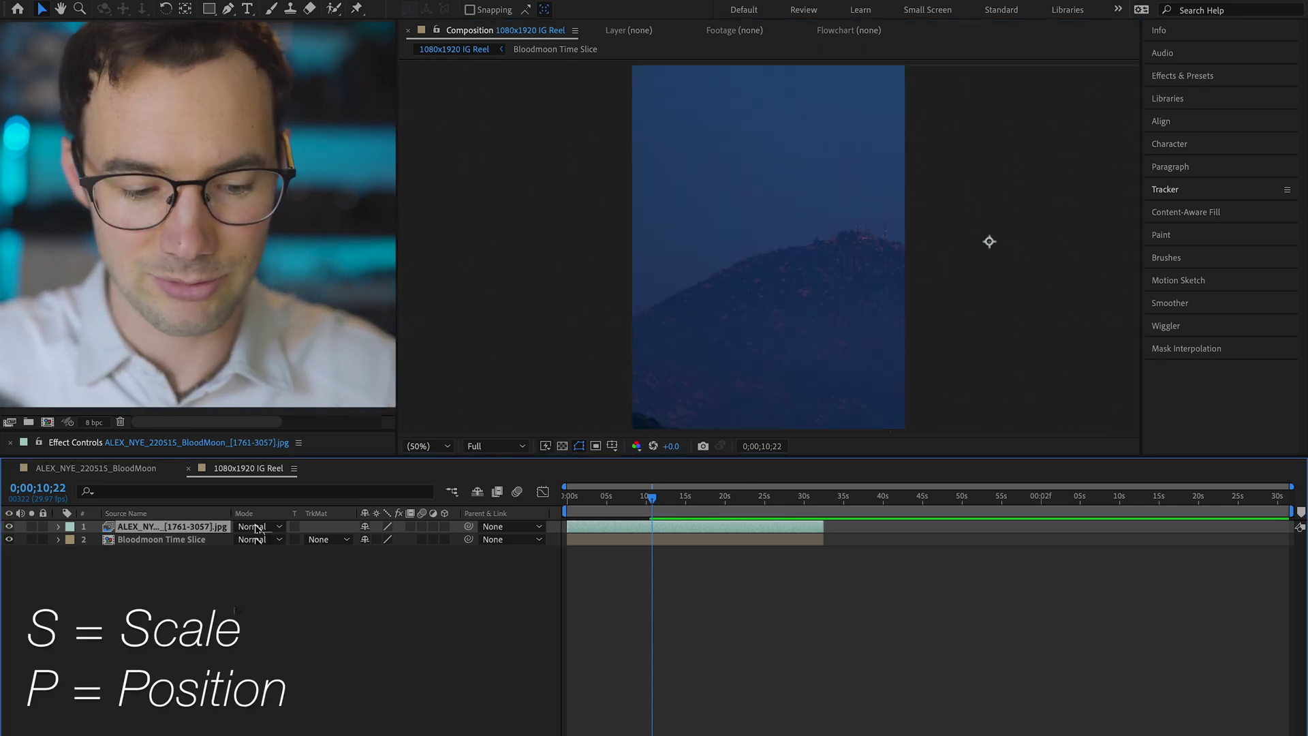
key(s)
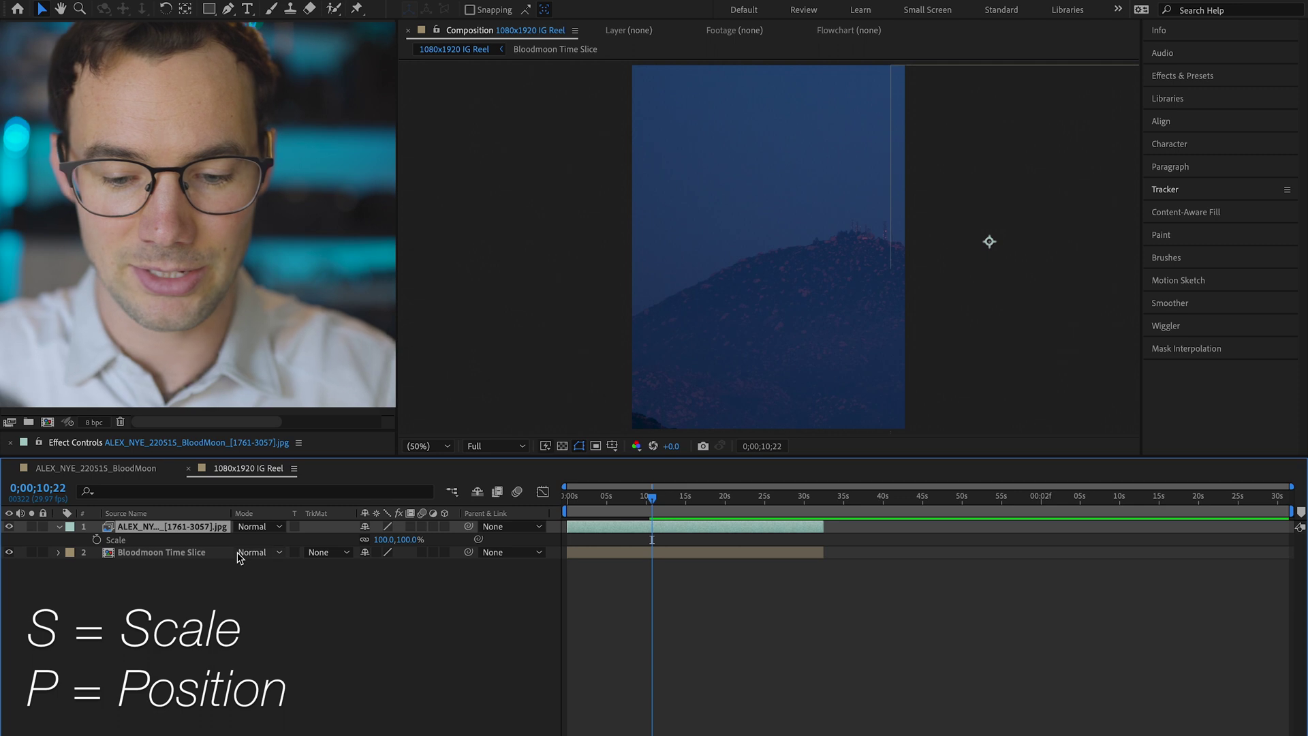
key(shift+p)
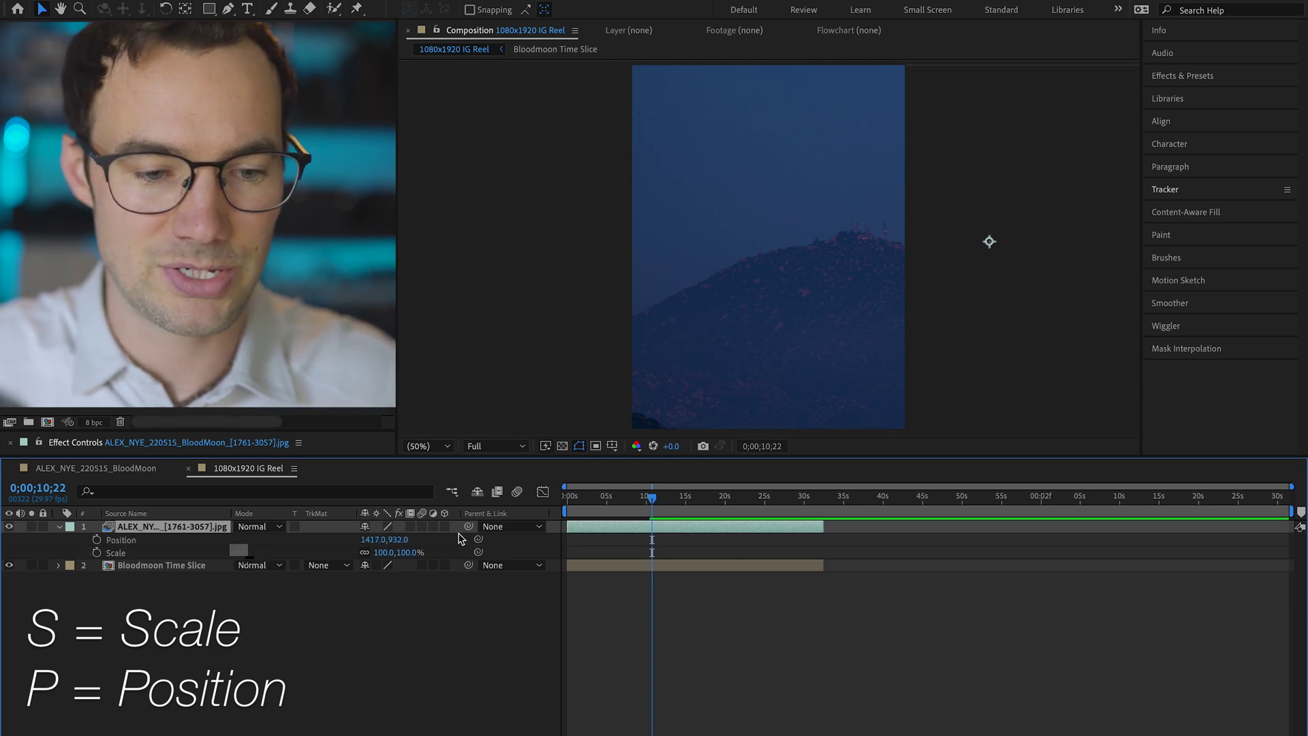
drag(374, 540, 204, 538)
drag(391, 553, 334, 553)
drag(872, 259, 700, 271)
drag(379, 552, 388, 552)
drag(763, 272, 806, 235)
drag(390, 553, 450, 532)
click(381, 552)
drag(771, 262, 770, 295)
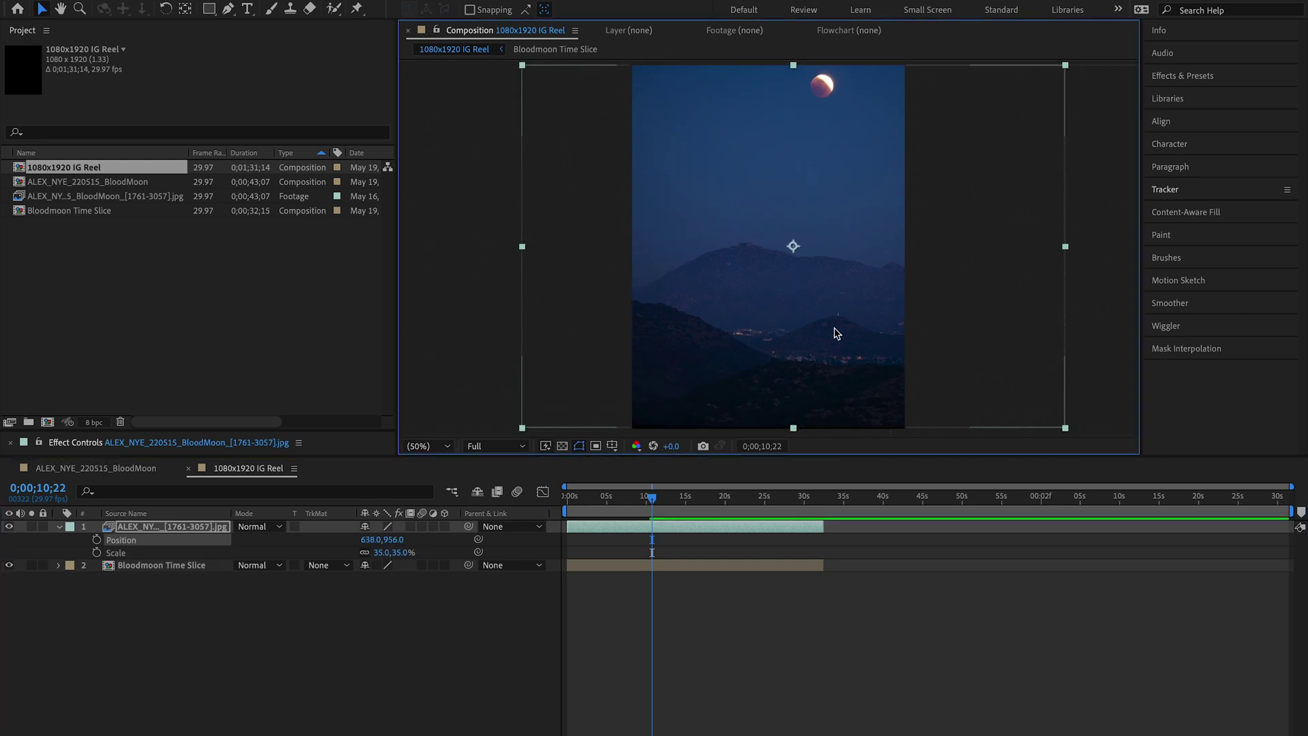
drag(402, 553, 404, 553)
drag(729, 269, 759, 274)
Fit the Bloodmoon Time Slice layer at 36% scale and position 766, 984, and add a Time Remap keyframe at 0;00;07;12.
drag(652, 498, 729, 480)
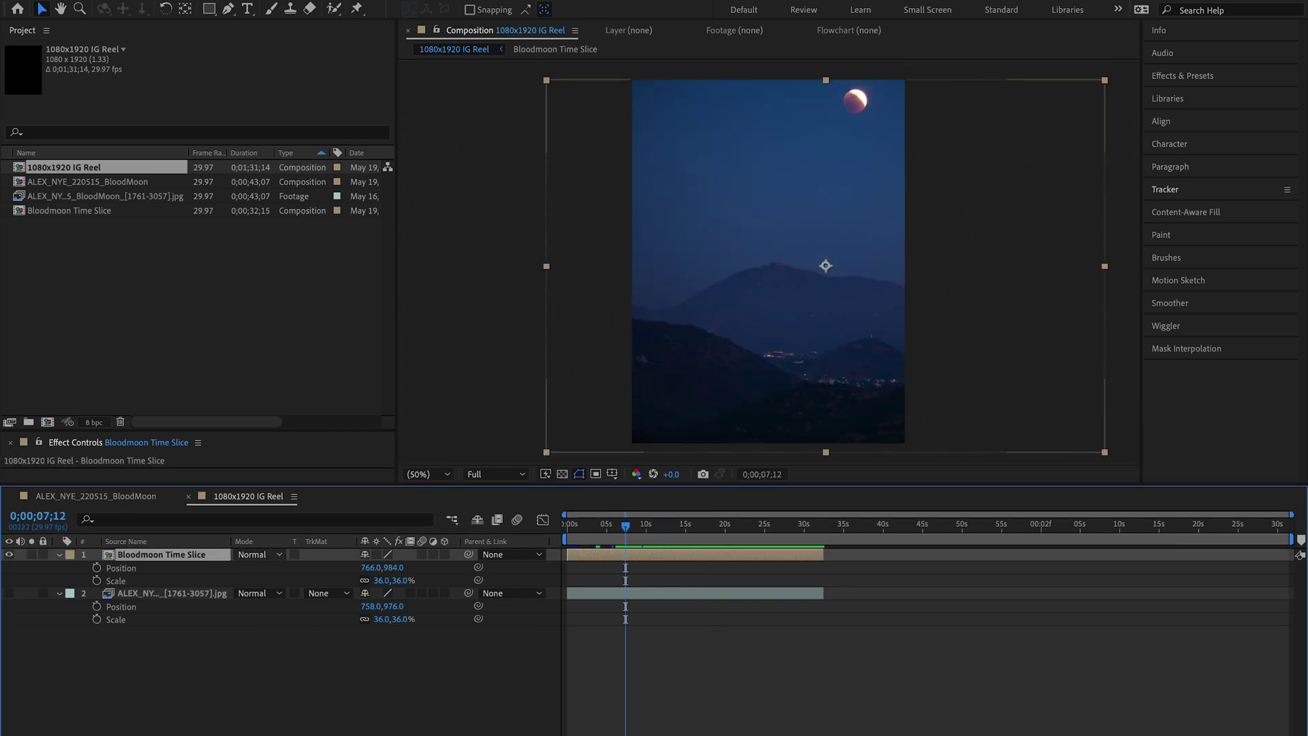
key(u)
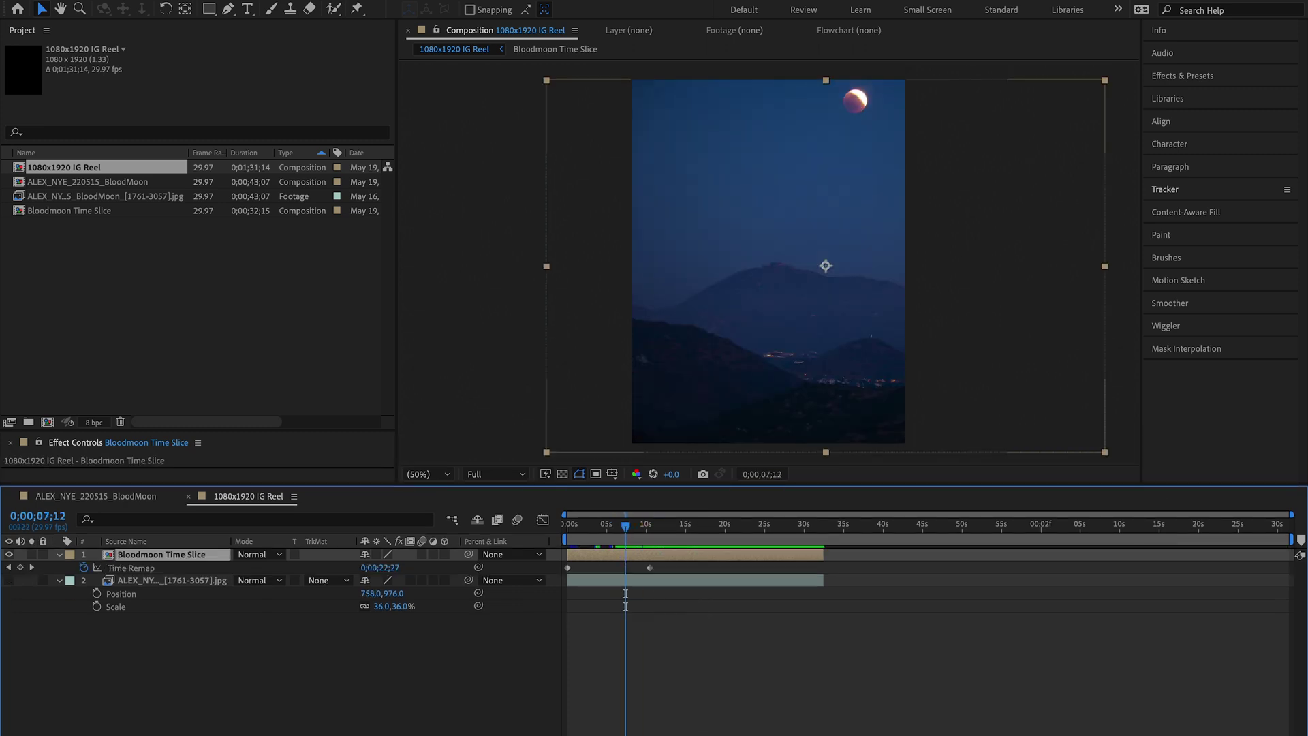
key(shift+p)
key(shift+s)
click(21, 568)
key(F2)
key(equal)
key(equal)
click(160, 554)
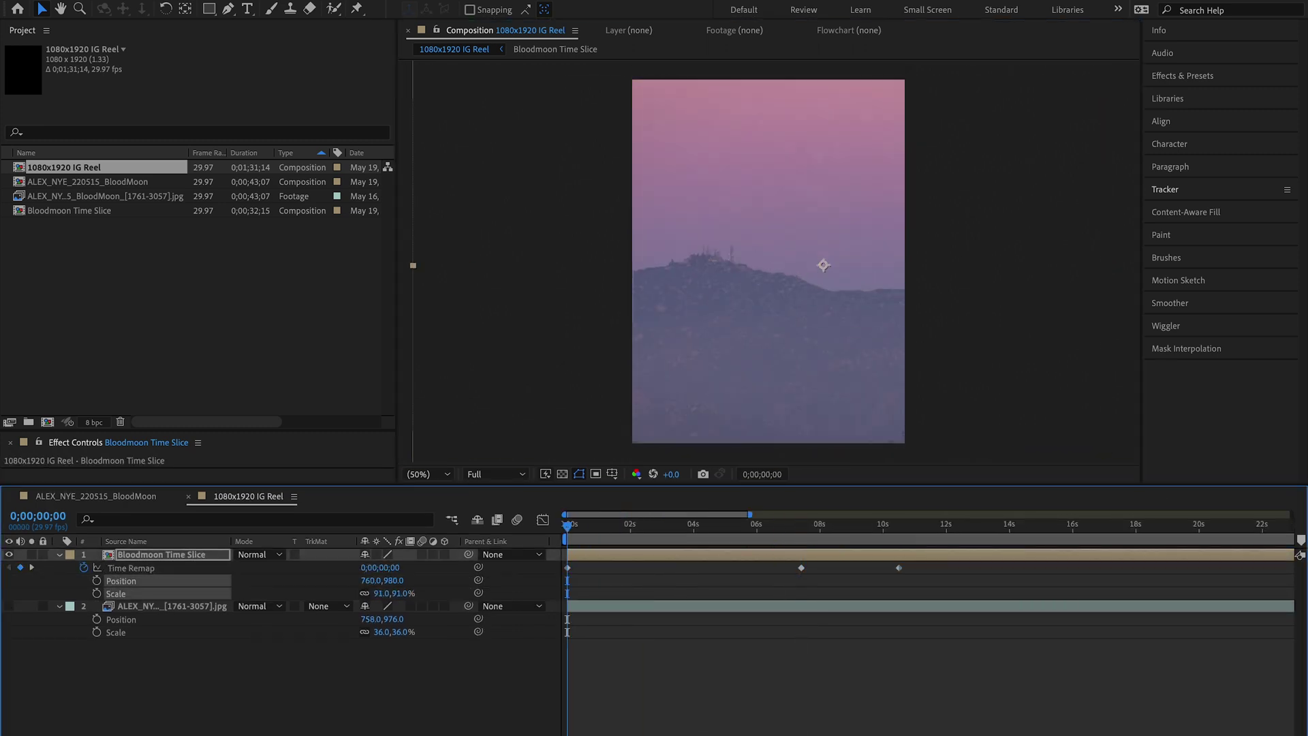
Reposition the Bloodmoon Time Slice layer toward the low moon and start Position and Scale keyframes at the composition's beginning.
drag(823, 265, 1133, 184)
click(97, 580)
click(97, 593)
Keyframe the Bloodmoon Time Slice layer's ending framing at 0;00;06;13, at position 695.9, 1350.9 and 49.9% scale.
drag(567, 525, 801, 525)
drag(769, 205, 681, 409)
drag(380, 593, 347, 594)
drag(769, 340, 803, 252)
drag(801, 525, 769, 525)
drag(796, 562, 814, 591)
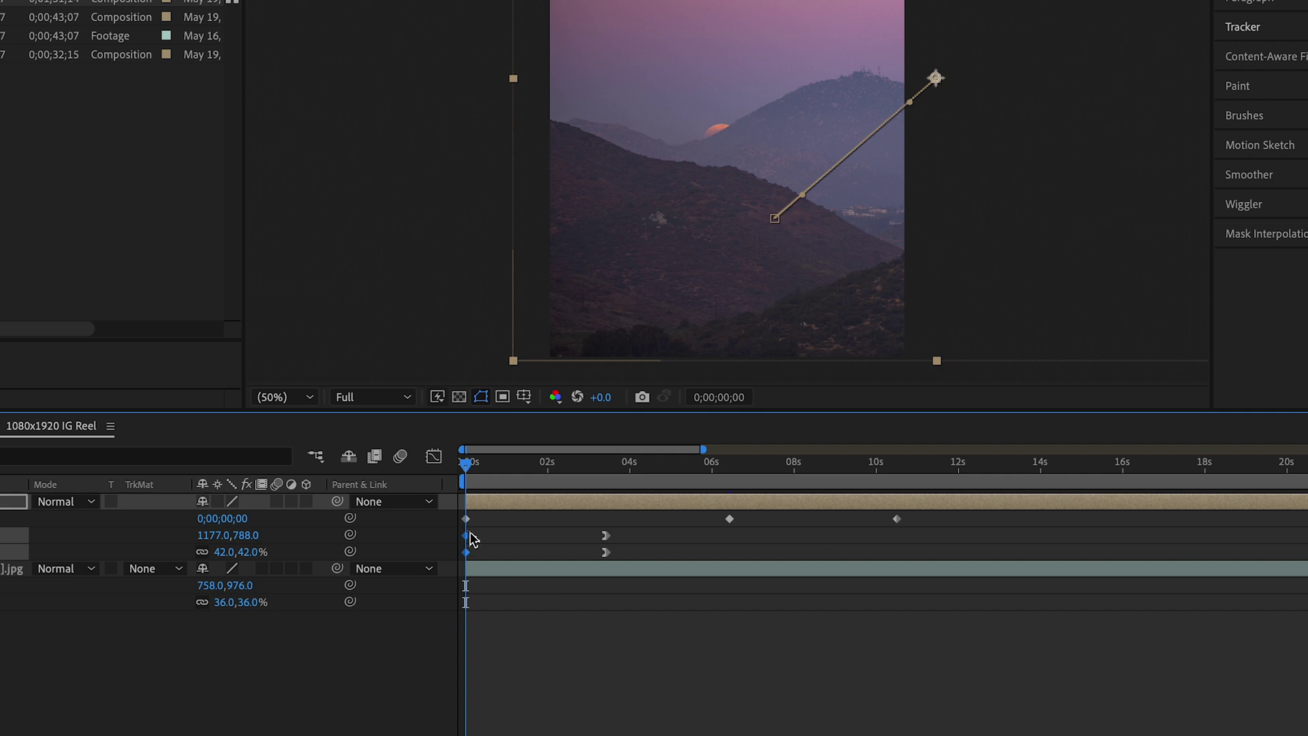
Apply Easy Ease to the Bloodmoon Time Slice layer's Position and Scale keyframes.
right_click(472, 540)
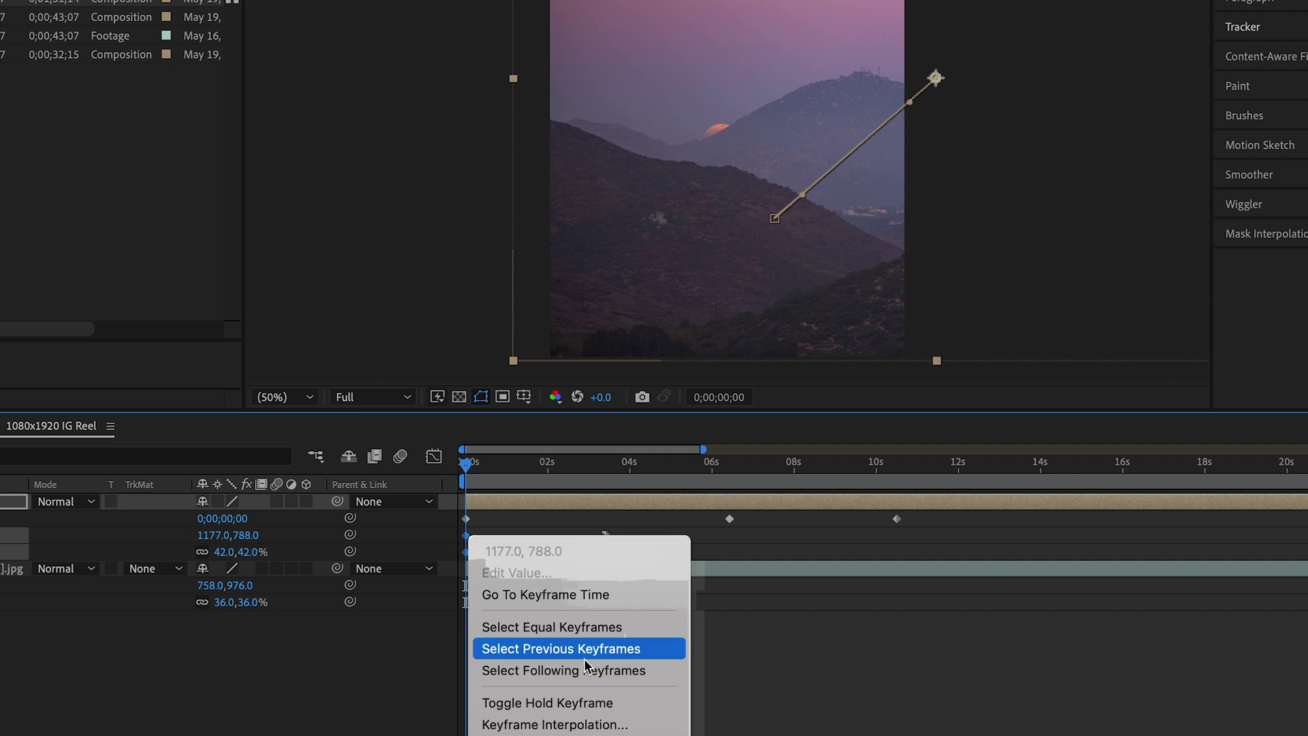
mouse_move(615, 729)
click(781, 715)
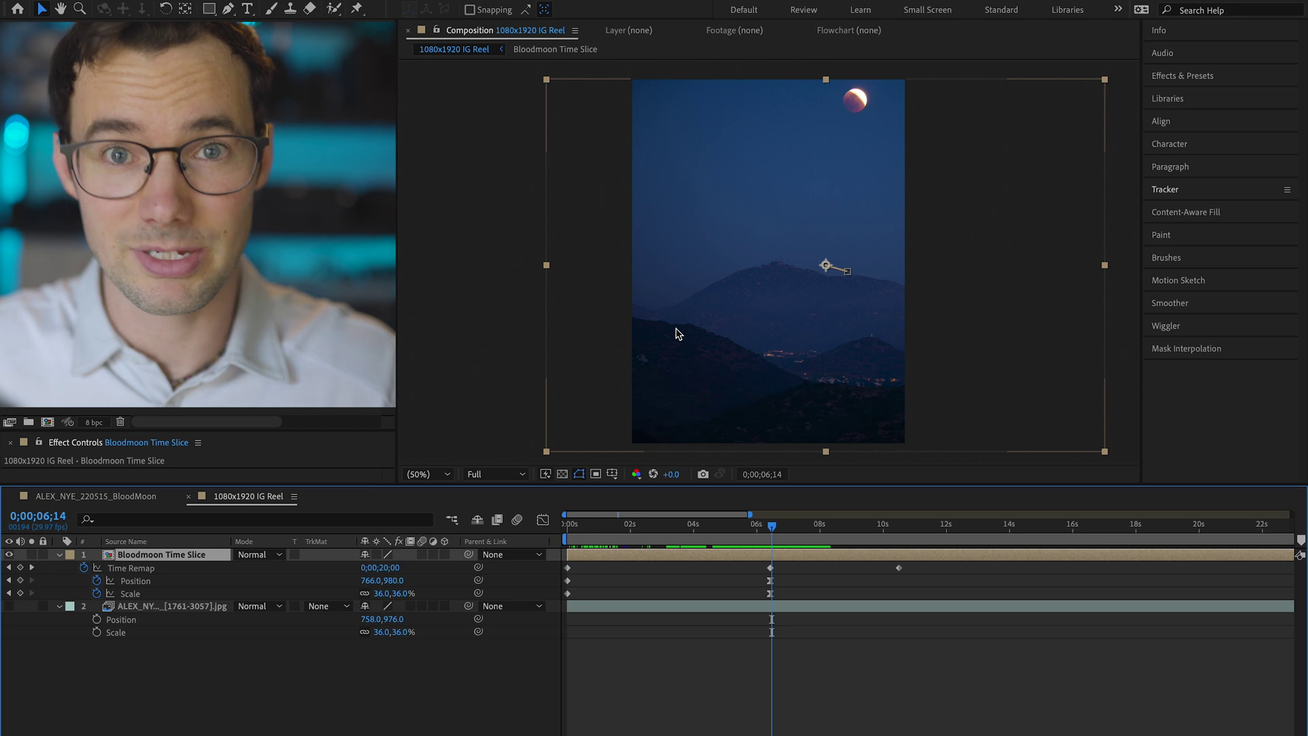
Trim the end of the Bloodmoon Time Slice layer to 0;00;06;14 and duplicate the layer.
key(alt+bracketright)
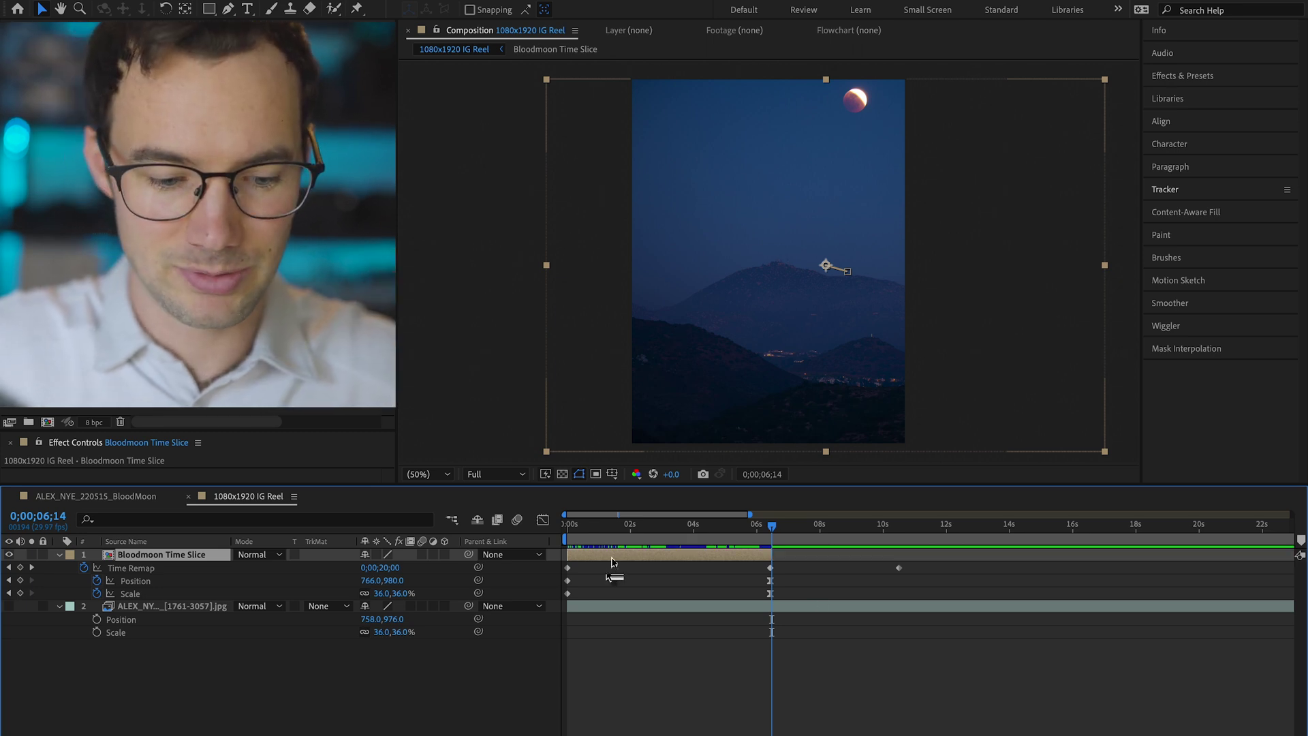
key(ctrl+d)
Time-reverse the duplicated Bloodmoon Time Slice layer and align its start with the end of the original layer.
right_click(159, 555)
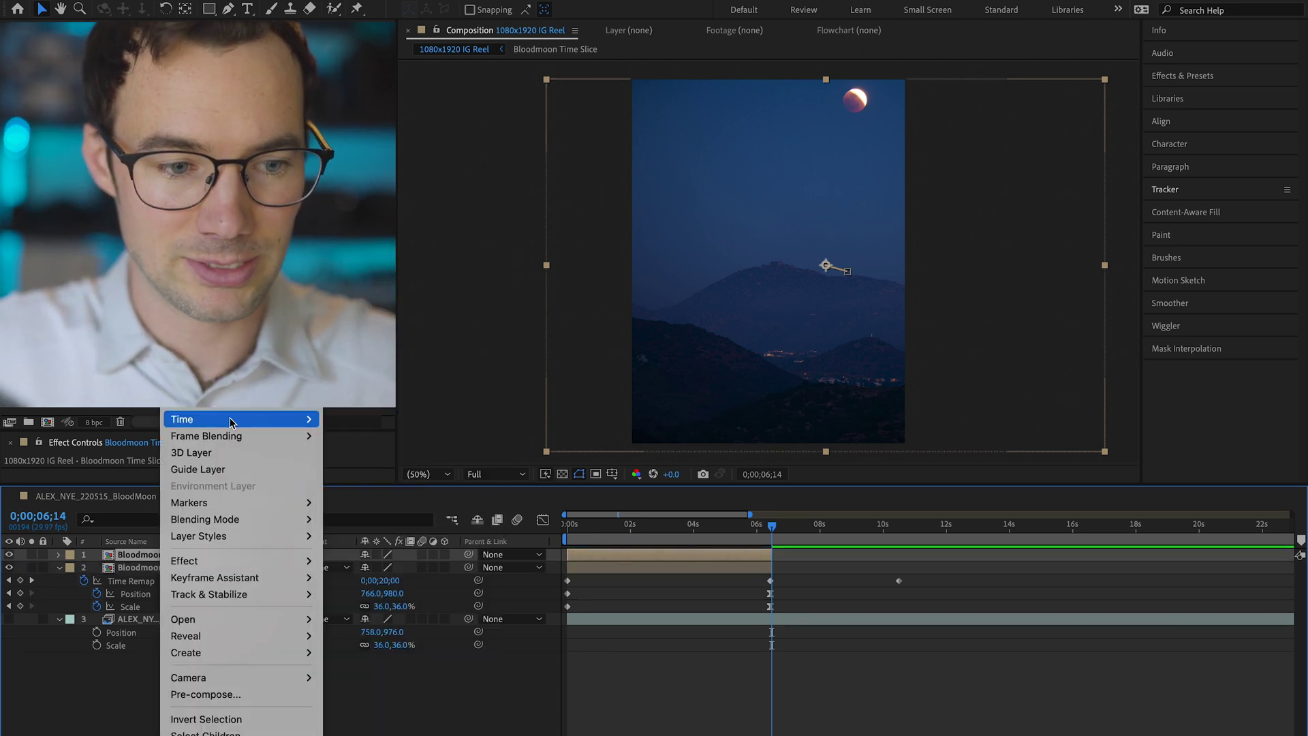
mouse_move(273, 419)
click(455, 436)
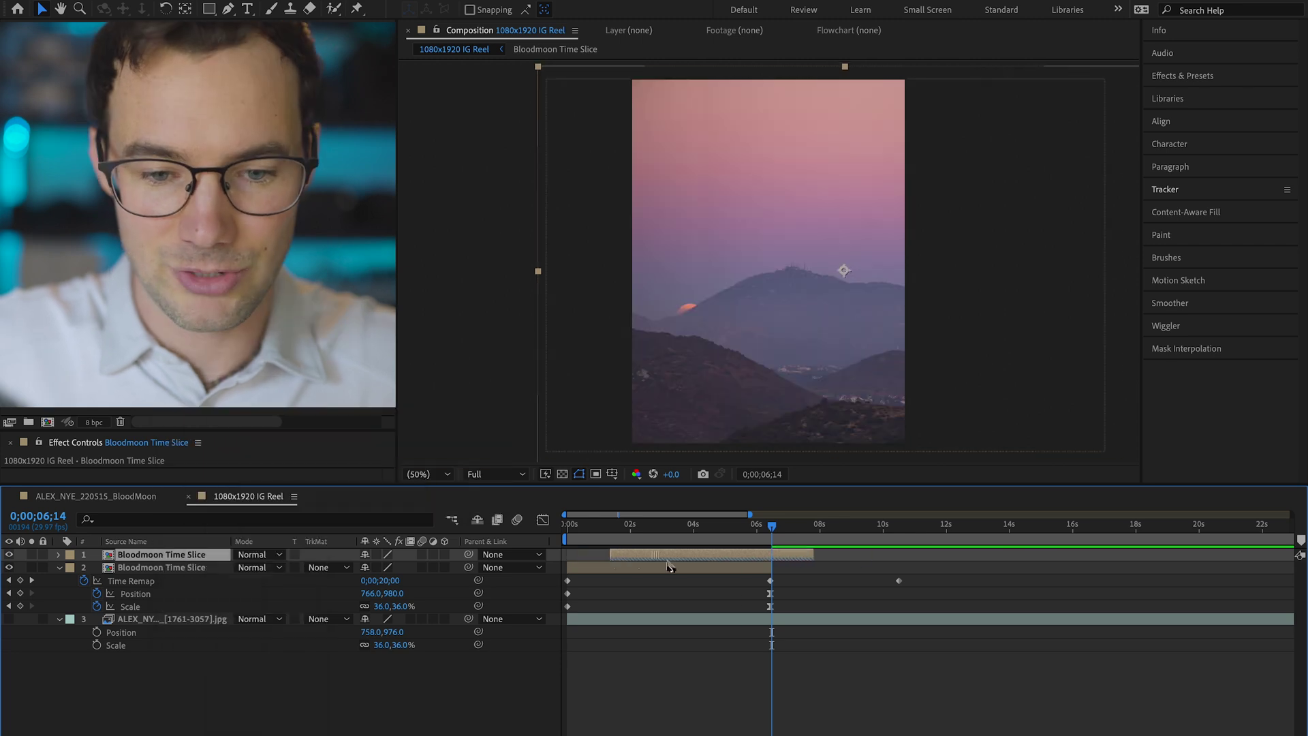
key(bracketleft)
scroll(852, 556, up, 6)
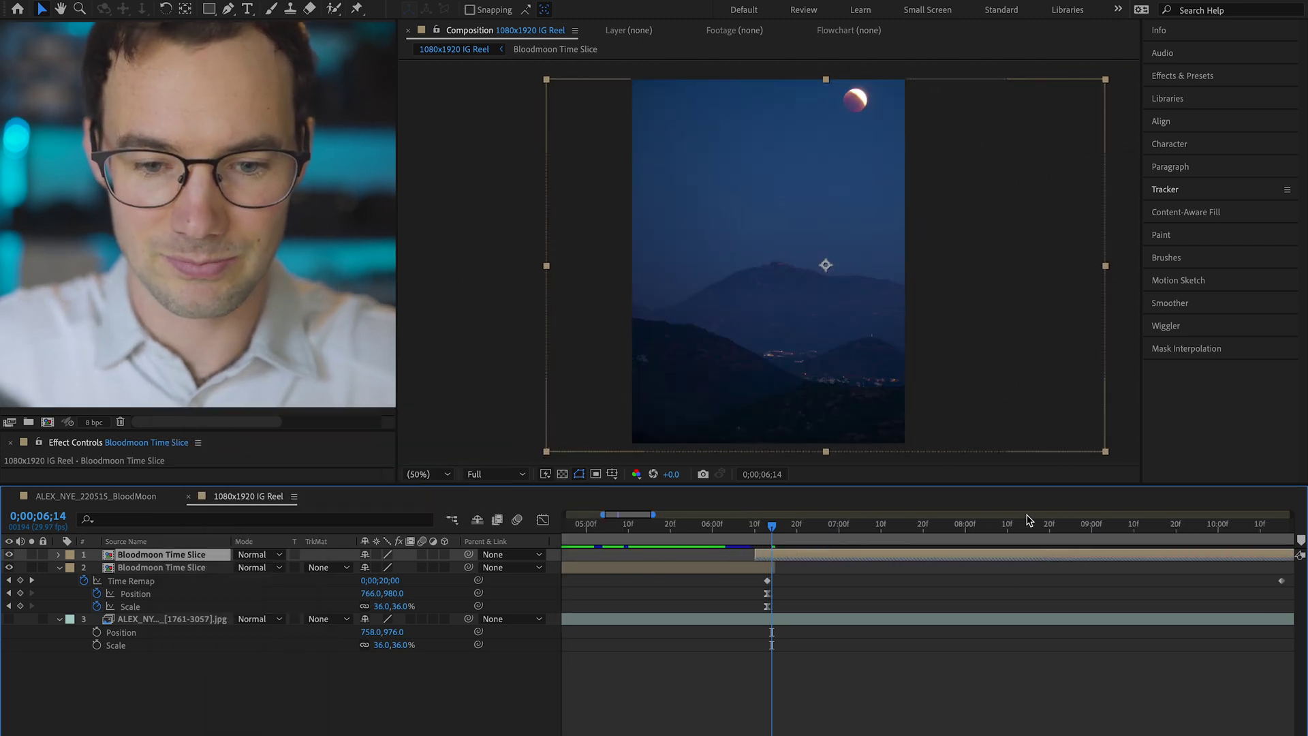
scroll(811, 555, down, 3)
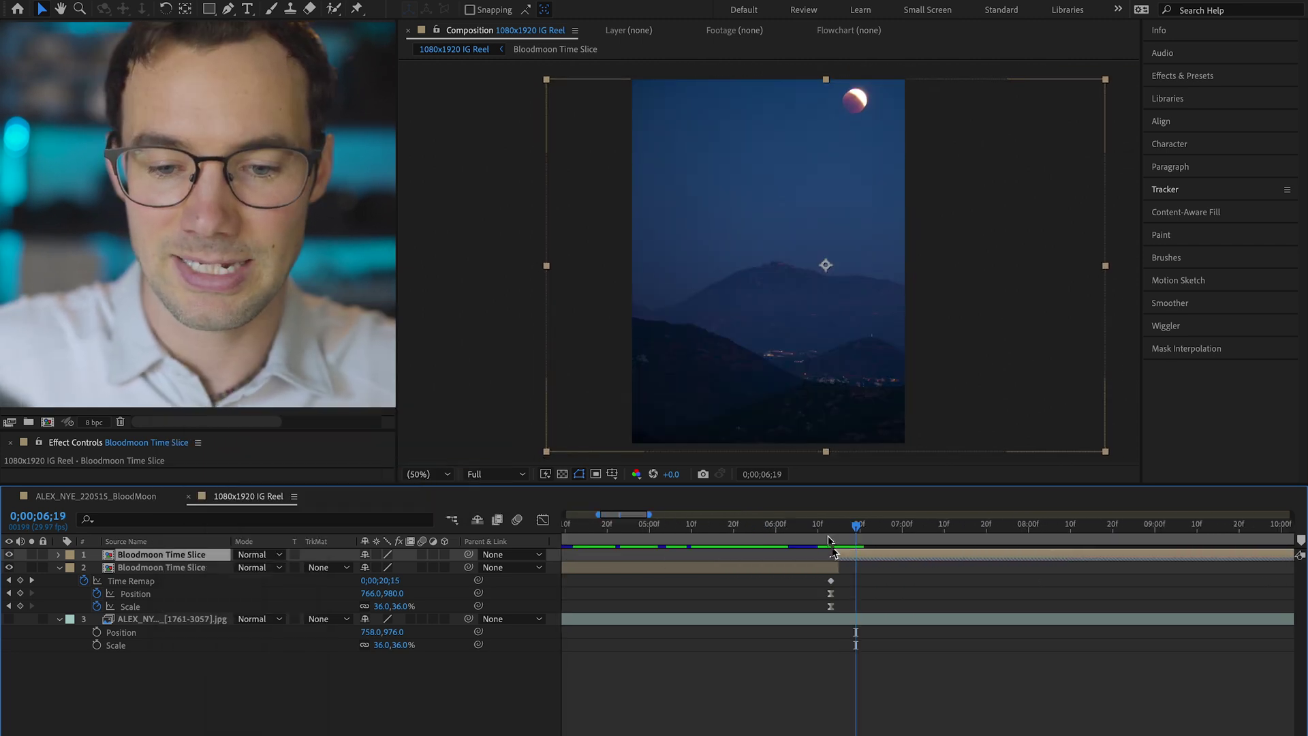
click(818, 528)
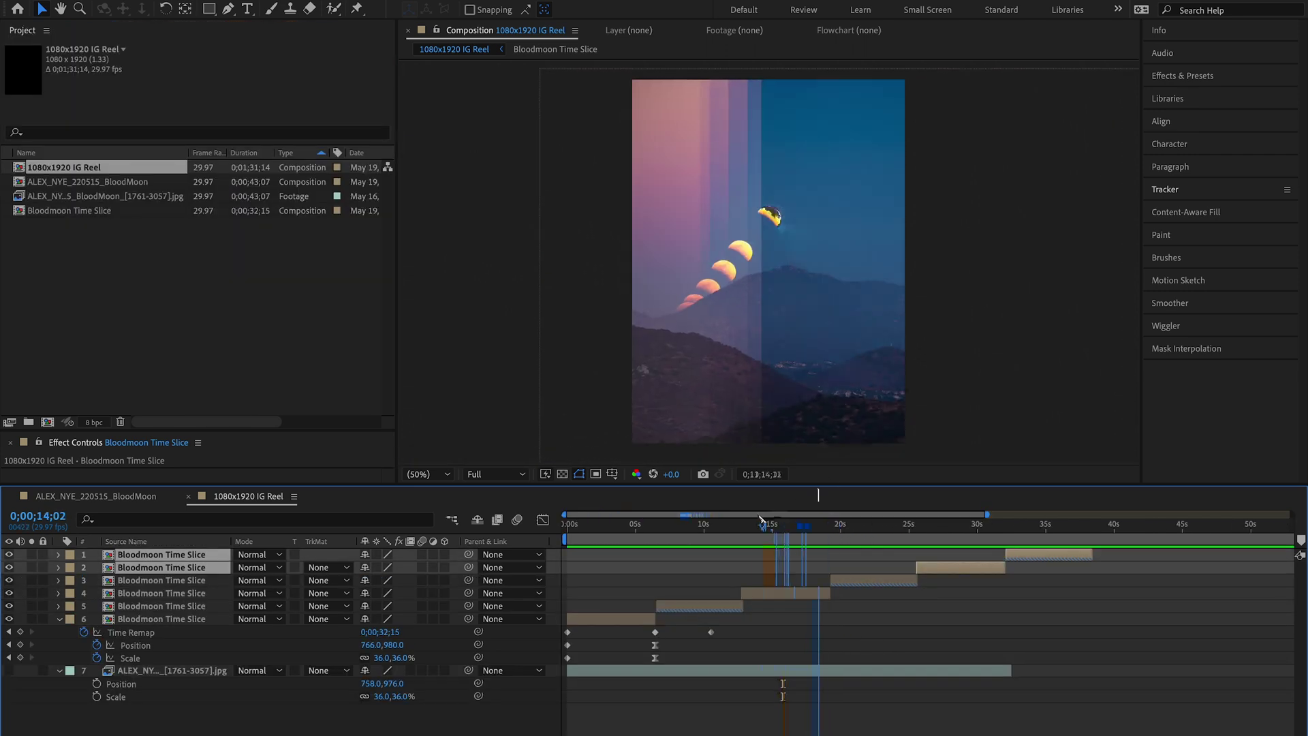
drag(761, 519, 860, 485)
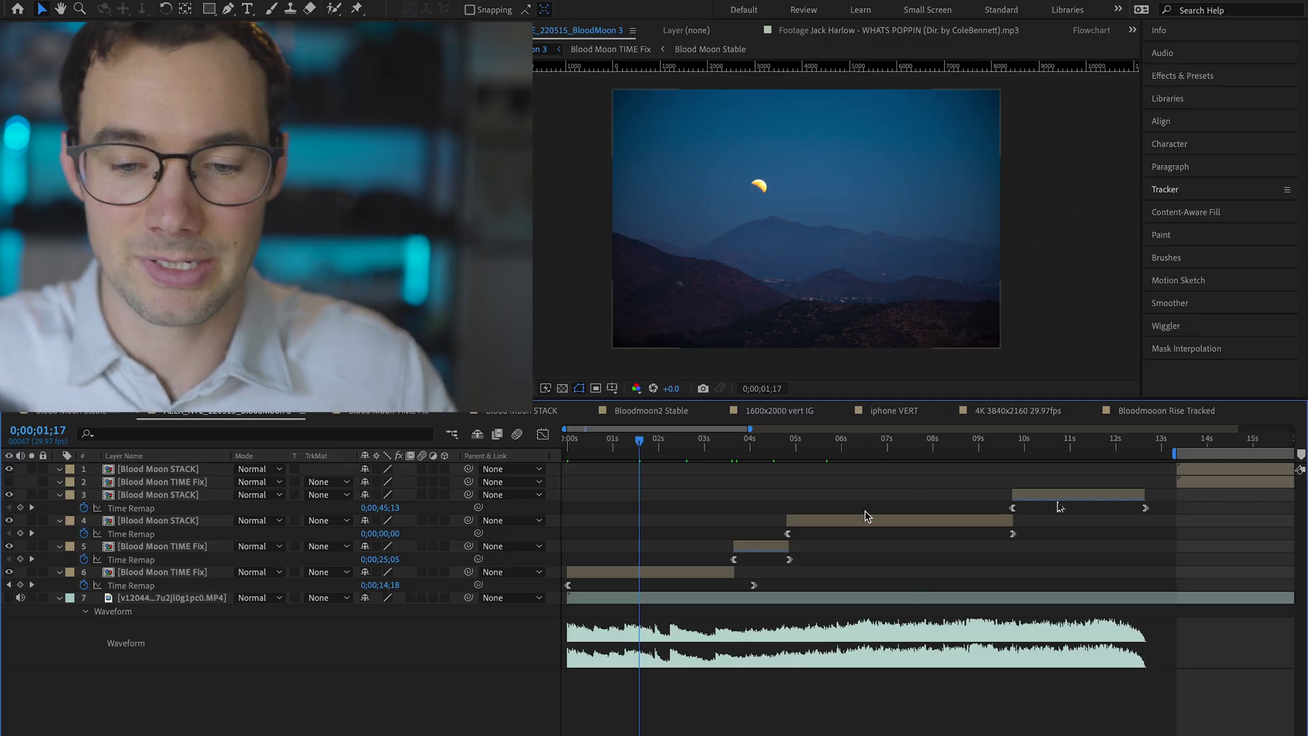
Compare the frame at 0;00;12;18 with the opening frame of the finished BloodMoon 3 composition.
click(1146, 442)
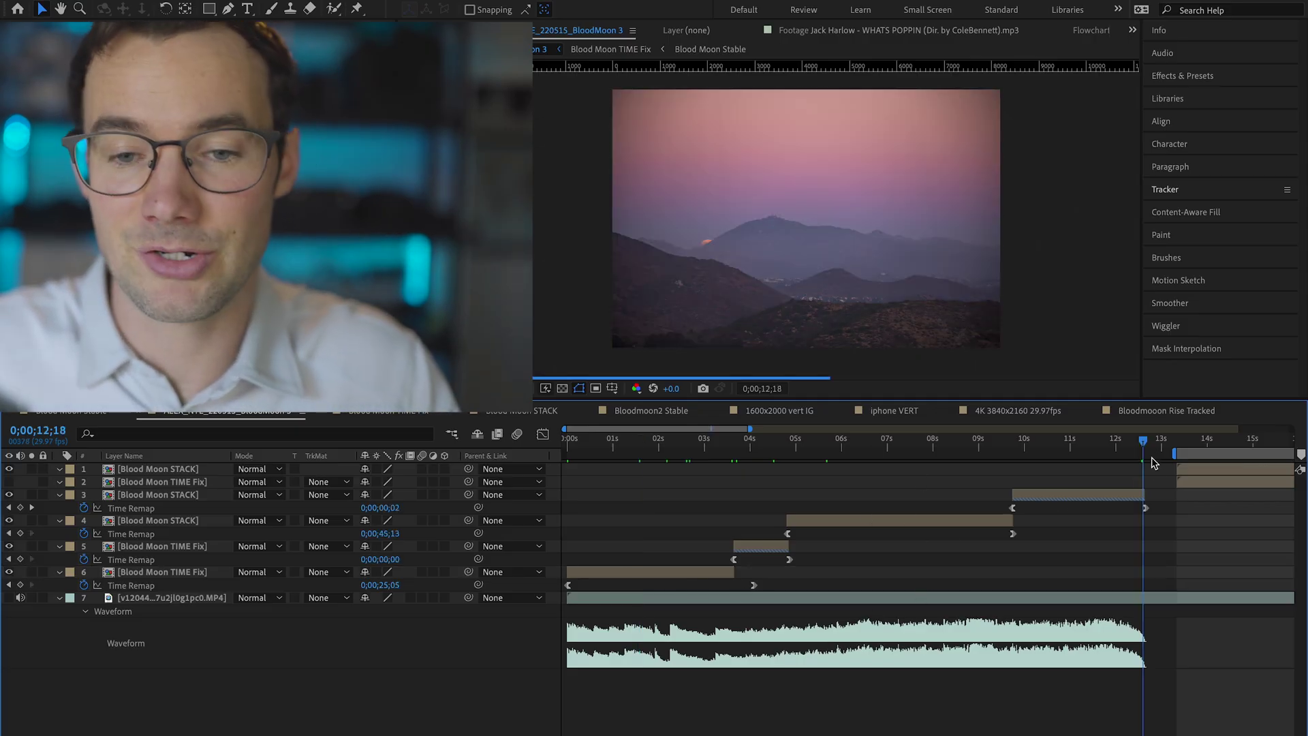
click(565, 448)
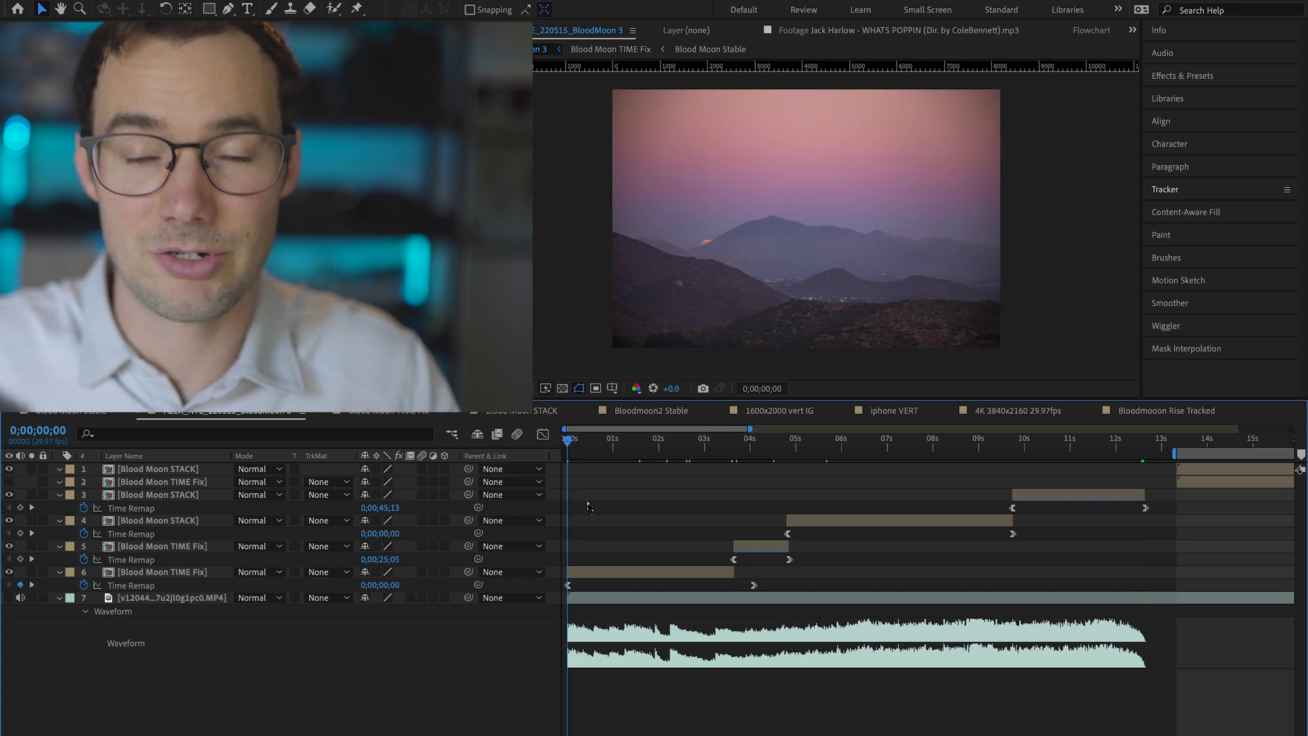